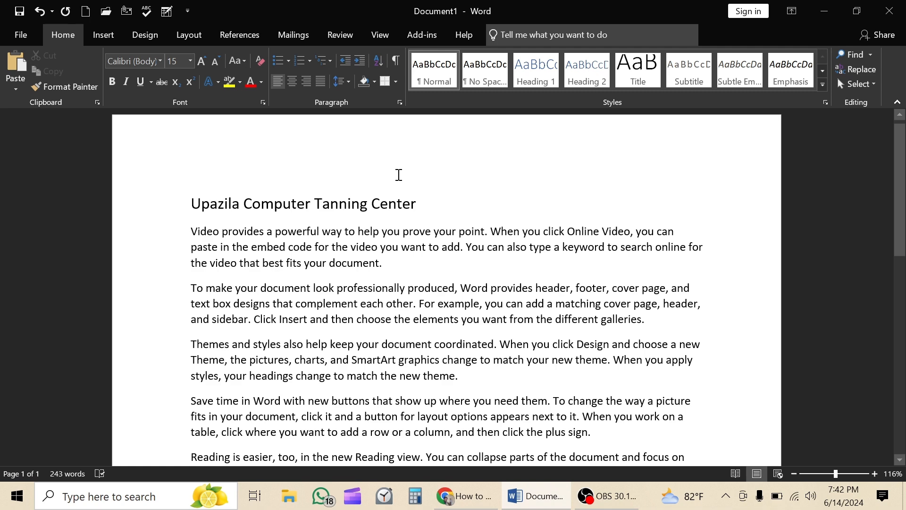
{"action": "scroll", "coordinate": [324, 216], "scroll_direction": "down", "scroll_amount": 4}
{"action": "scroll", "coordinate": [323, 215], "scroll_direction": "up", "scroll_amount": 4}
{"action": "left_click", "coordinate": [240, 207]}
{"action": "left_click_drag", "start_coordinate": [195, 203], "coordinate": [227, 269]}
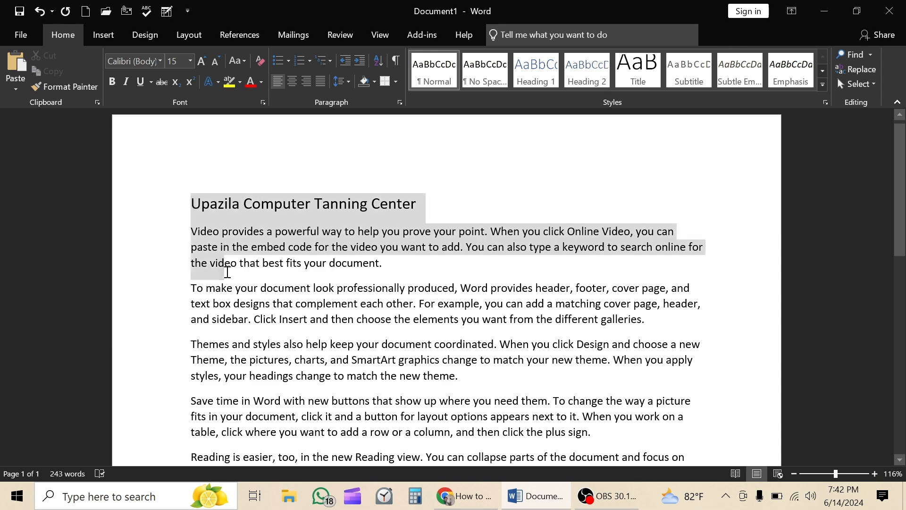
{"action": "scroll", "coordinate": [246, 283], "scroll_direction": "down", "scroll_amount": 1}
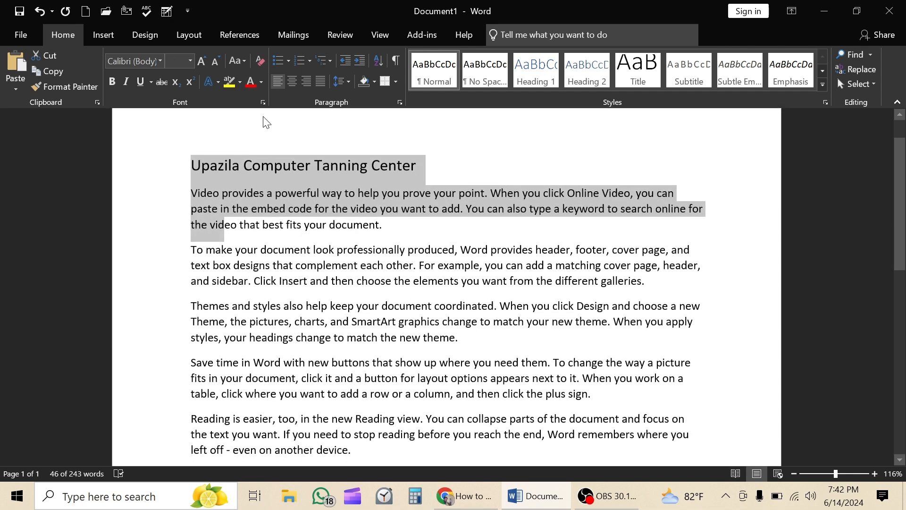
{"action": "left_click", "coordinate": [268, 268]}
Select the heading and all body paragraphs, center them, and return them to left alignment
{"action": "left_click_drag", "start_coordinate": [195, 160], "coordinate": [352, 279]}
{"action": "scroll", "coordinate": [242, 263], "scroll_direction": "down", "scroll_amount": 4}
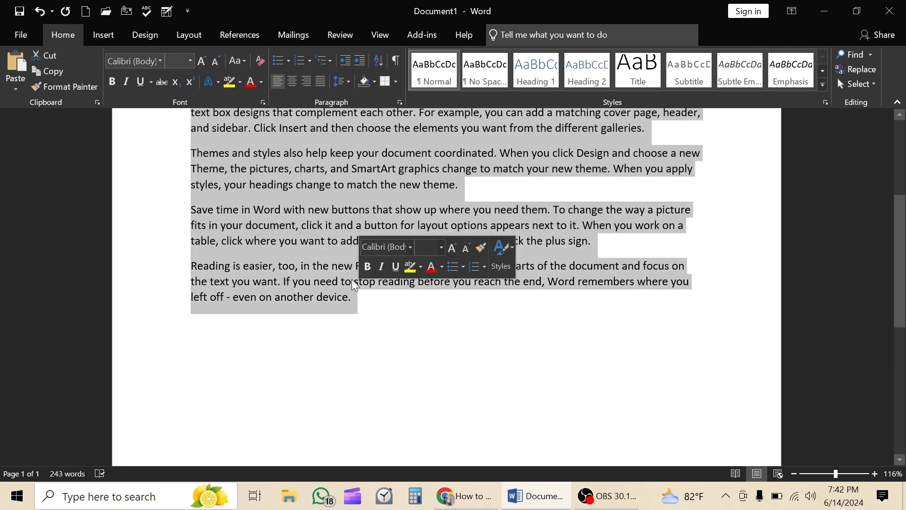
{"action": "scroll", "coordinate": [352, 279], "scroll_direction": "up", "scroll_amount": 5}
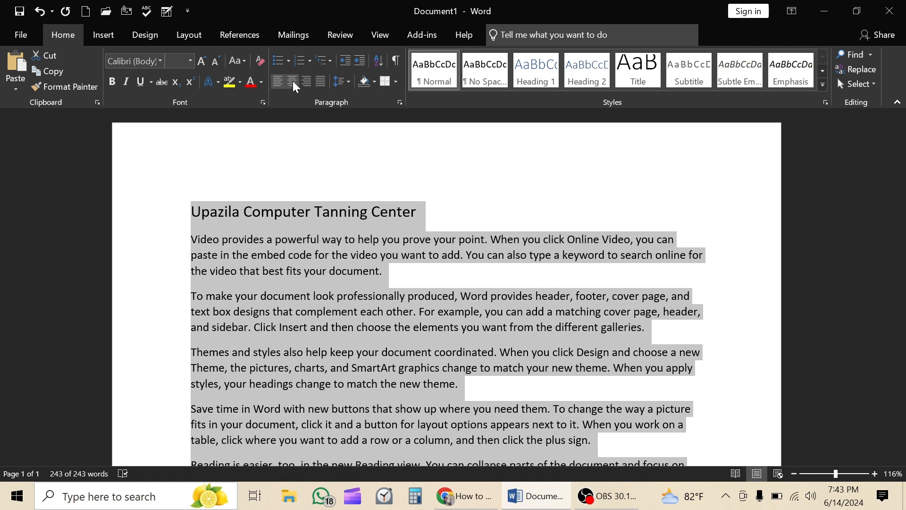
{"action": "left_click", "coordinate": [293, 82]}
{"action": "scroll", "coordinate": [359, 226], "scroll_direction": "down", "scroll_amount": 3}
{"action": "scroll", "coordinate": [359, 226], "scroll_direction": "up", "scroll_amount": 2}
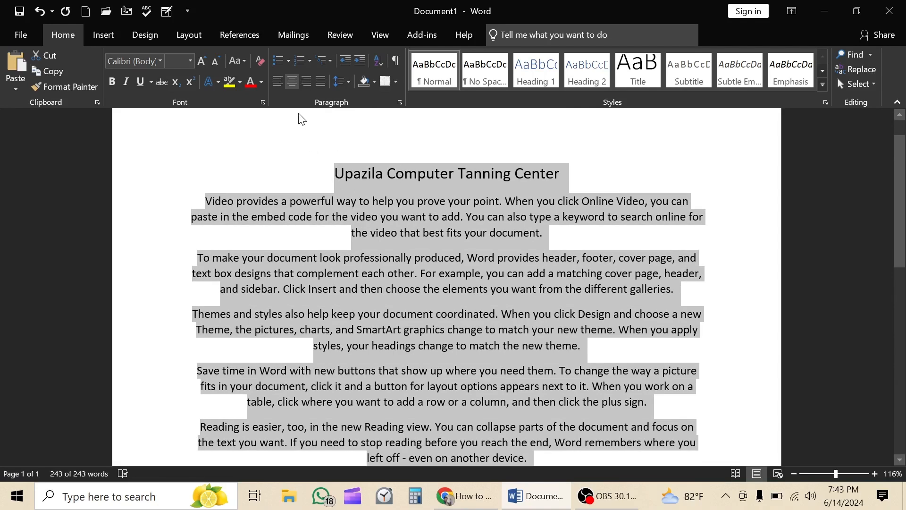
{"action": "left_click", "coordinate": [277, 85]}
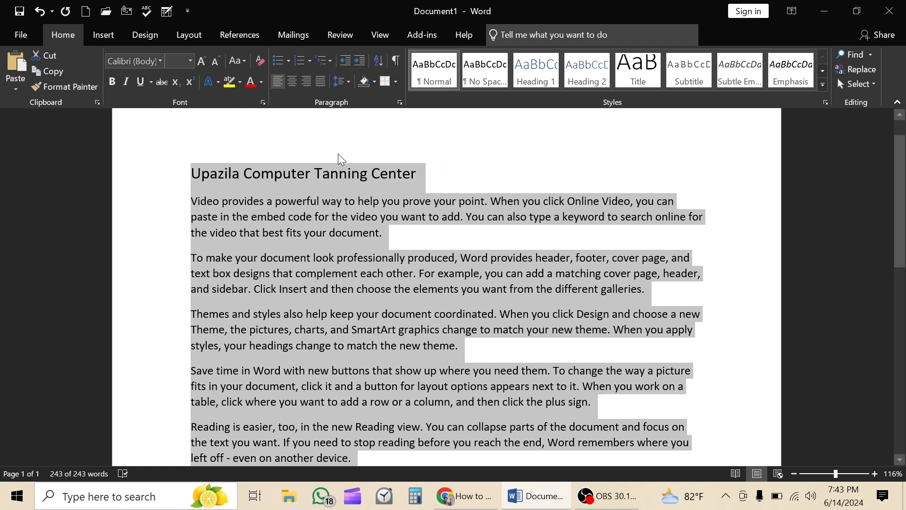
Right-align the heading and all body paragraphs of the document
{"action": "left_click", "coordinate": [307, 84]}
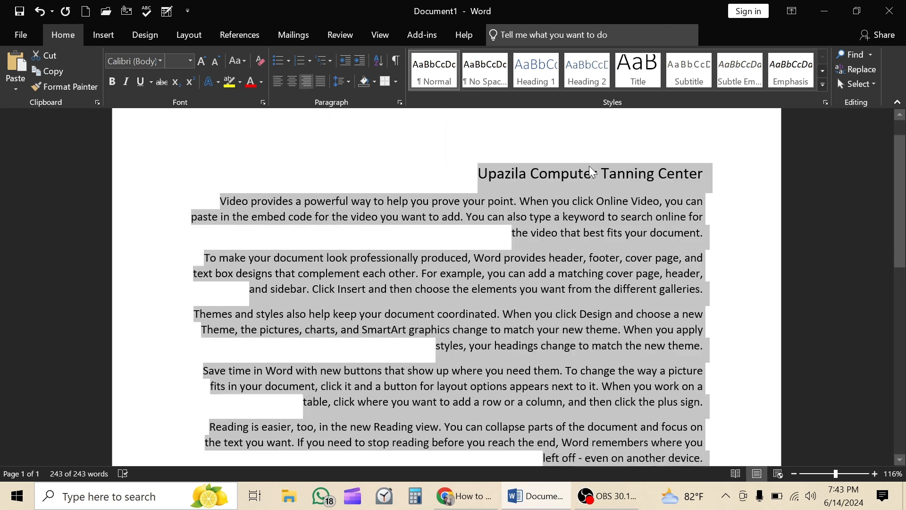
{"action": "scroll", "coordinate": [679, 250], "scroll_direction": "down", "scroll_amount": 2}
{"action": "left_click", "coordinate": [677, 253]}
{"action": "scroll", "coordinate": [294, 253], "scroll_direction": "up", "scroll_amount": 2}
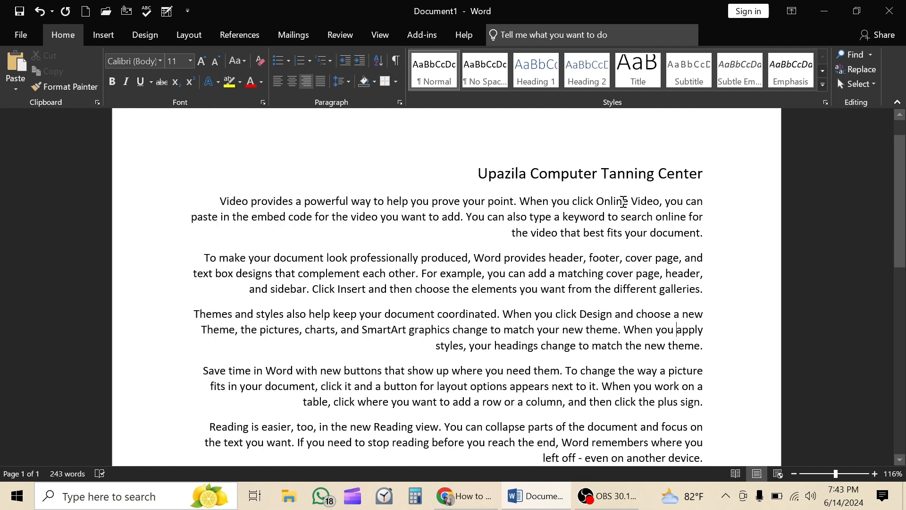
{"action": "scroll", "coordinate": [702, 326], "scroll_direction": "down", "scroll_amount": 2}
{"action": "scroll", "coordinate": [661, 307], "scroll_direction": "up", "scroll_amount": 3}
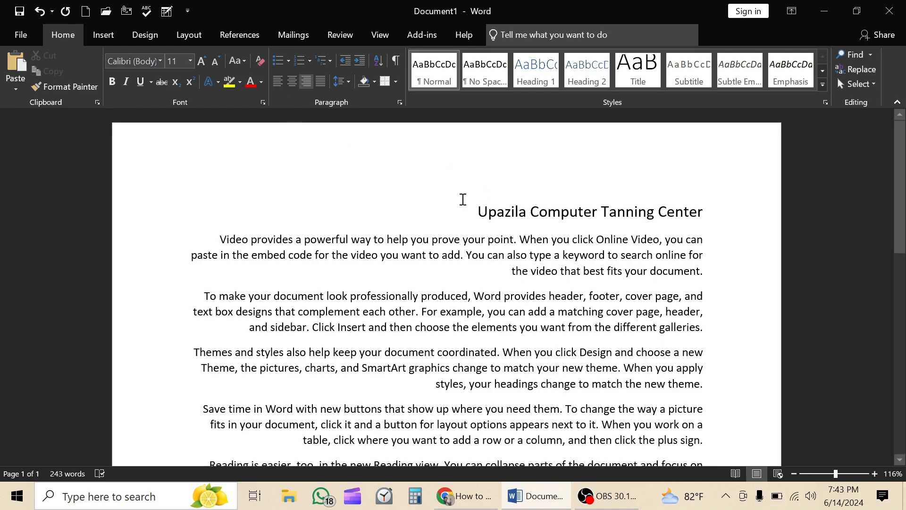
Justify all the text in the document, including the heading
{"action": "key", "text": "ctrl+a"}
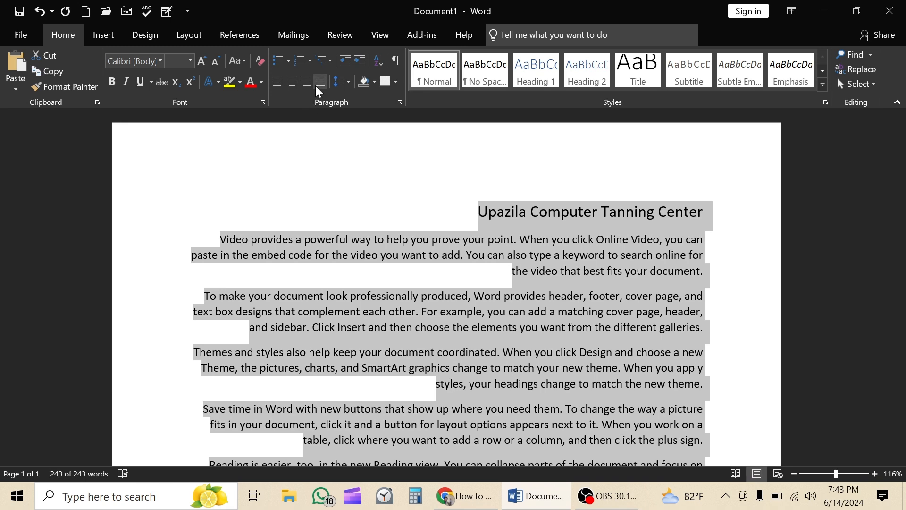
{"action": "left_click", "coordinate": [319, 83]}
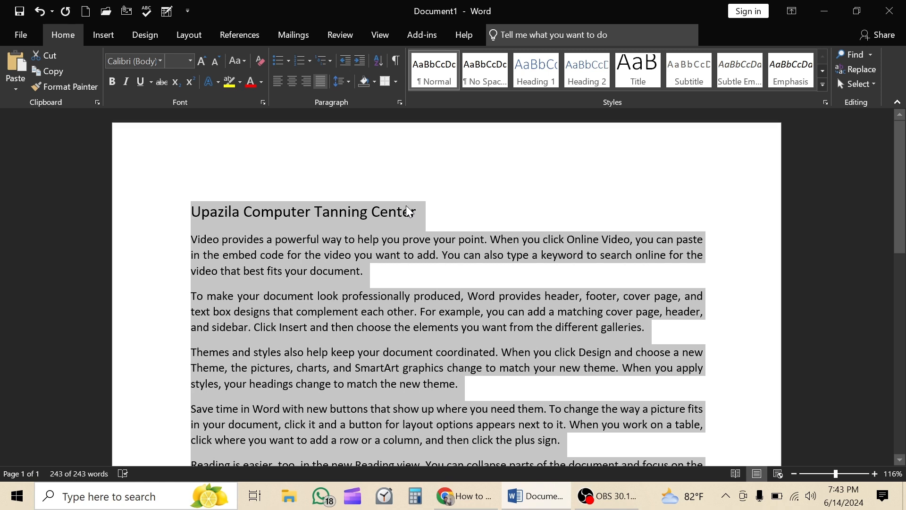
{"action": "scroll", "coordinate": [509, 262], "scroll_direction": "down", "scroll_amount": 1}
{"action": "left_click", "coordinate": [486, 241]}
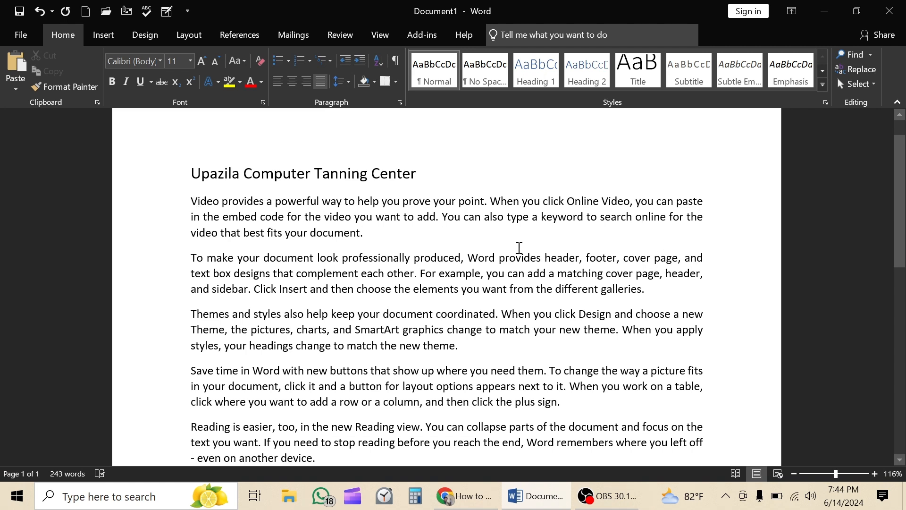
Center only the "Upazila Computer Tanning Center" heading on the page
{"action": "left_click", "coordinate": [319, 180]}
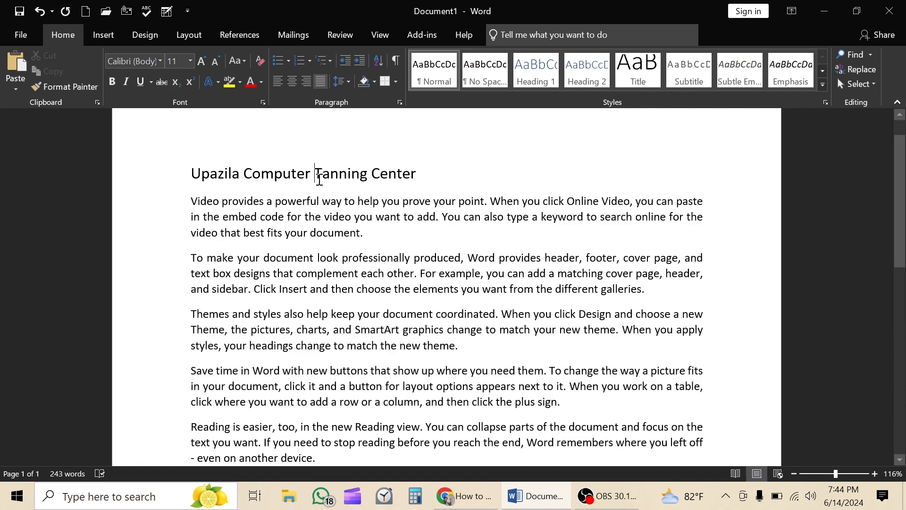
{"action": "left_click", "coordinate": [293, 83]}
{"action": "scroll", "coordinate": [484, 238], "scroll_direction": "down", "scroll_amount": 2}
{"action": "scroll", "coordinate": [485, 238], "scroll_direction": "up", "scroll_amount": 2}
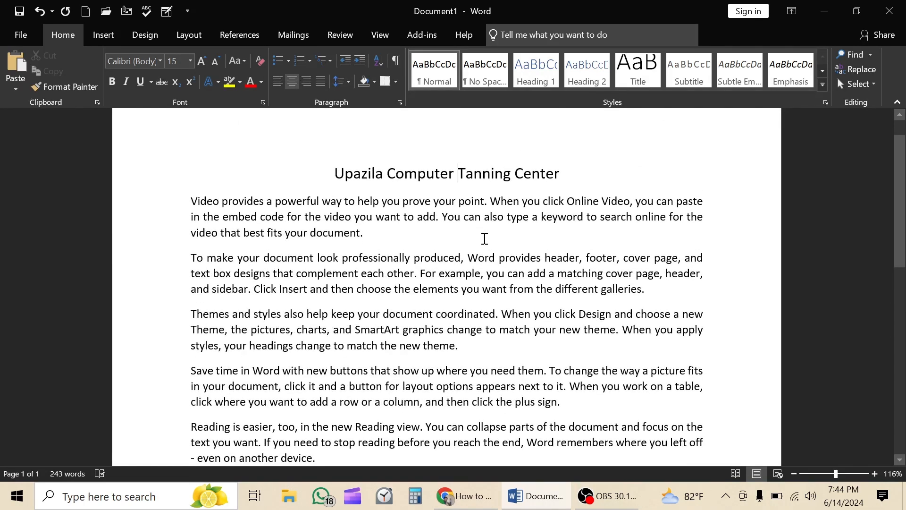
Set the whole document, heading and paragraphs, to left alignment
{"action": "key", "text": "ctrl+a"}
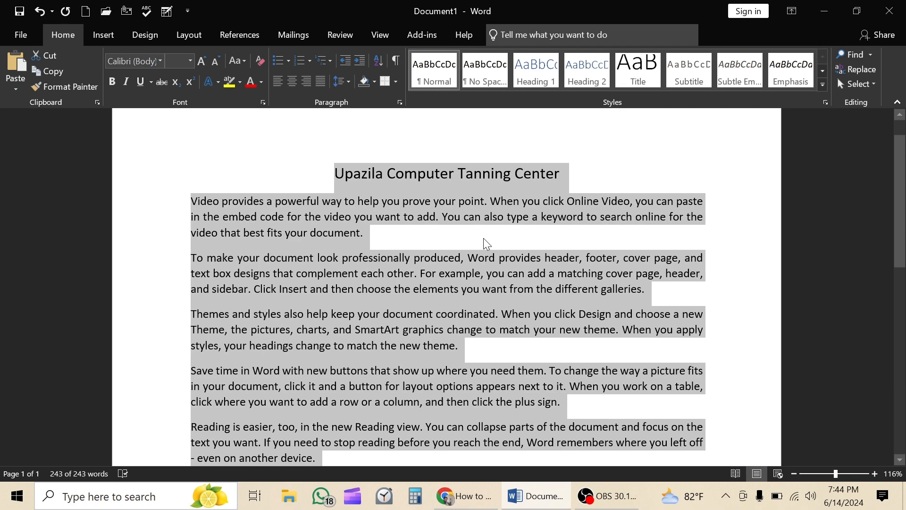
{"action": "left_click", "coordinate": [277, 88]}
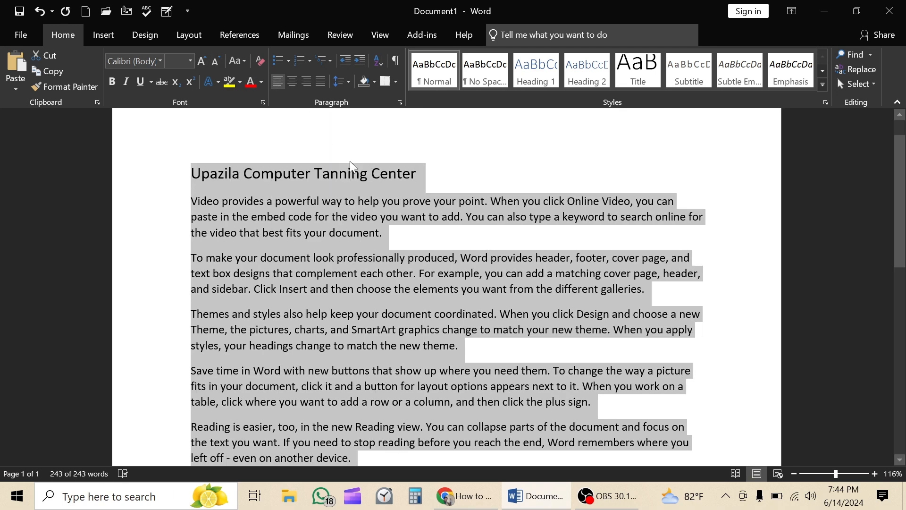
{"action": "scroll", "coordinate": [367, 185], "scroll_direction": "down", "scroll_amount": 1}
{"action": "left_click", "coordinate": [293, 276]}
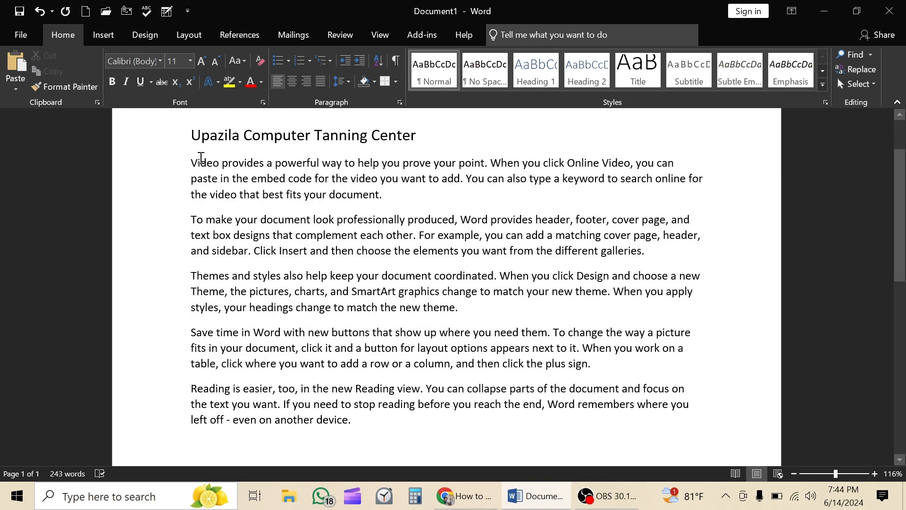
Justify the five body paragraphs below the heading and center the "Upazila Computer Tanning Center" heading
{"action": "left_click_drag", "start_coordinate": [194, 164], "coordinate": [379, 420]}
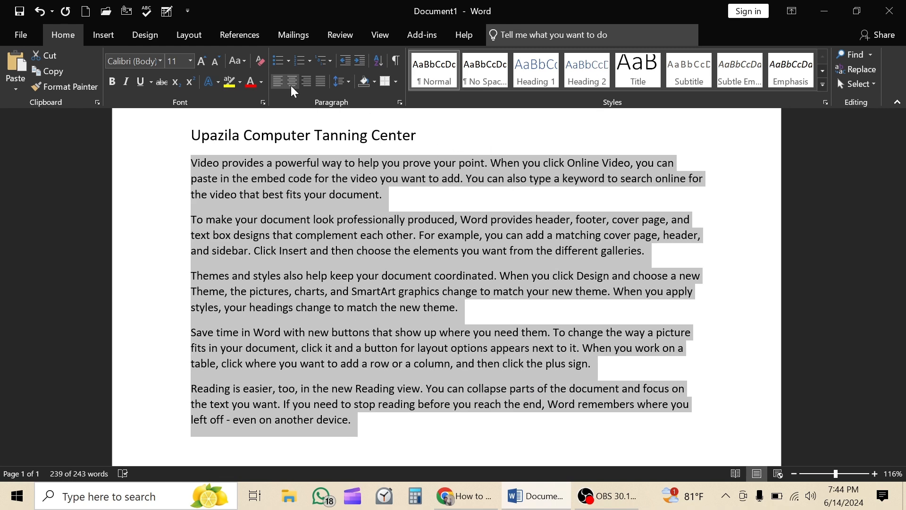
{"action": "left_click", "coordinate": [320, 81]}
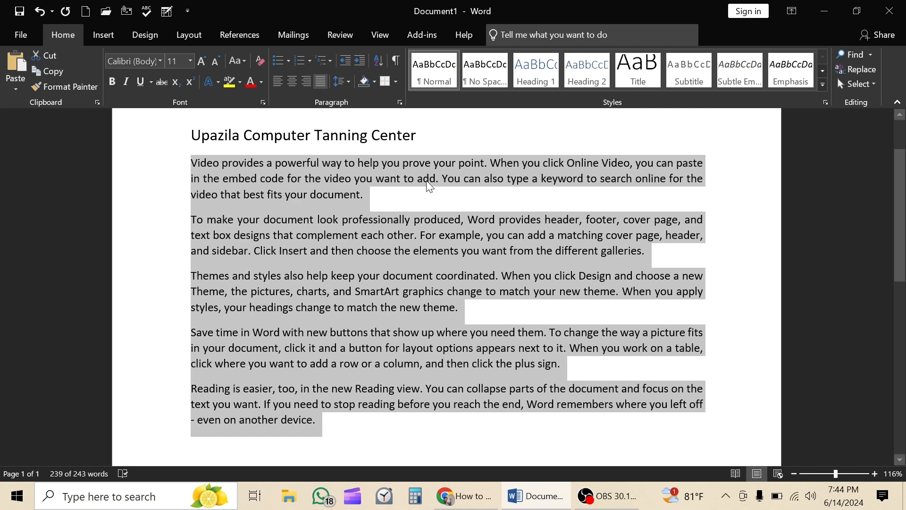
{"action": "left_click", "coordinate": [355, 137]}
{"action": "left_click", "coordinate": [293, 83]}
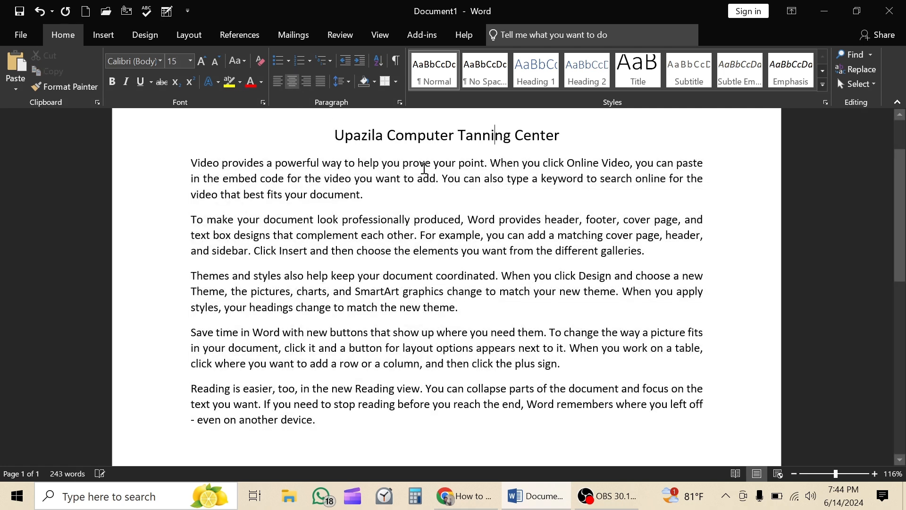
{"action": "scroll", "coordinate": [424, 168], "scroll_direction": "up", "scroll_amount": 2}
{"action": "scroll", "coordinate": [415, 206], "scroll_direction": "down", "scroll_amount": 1}
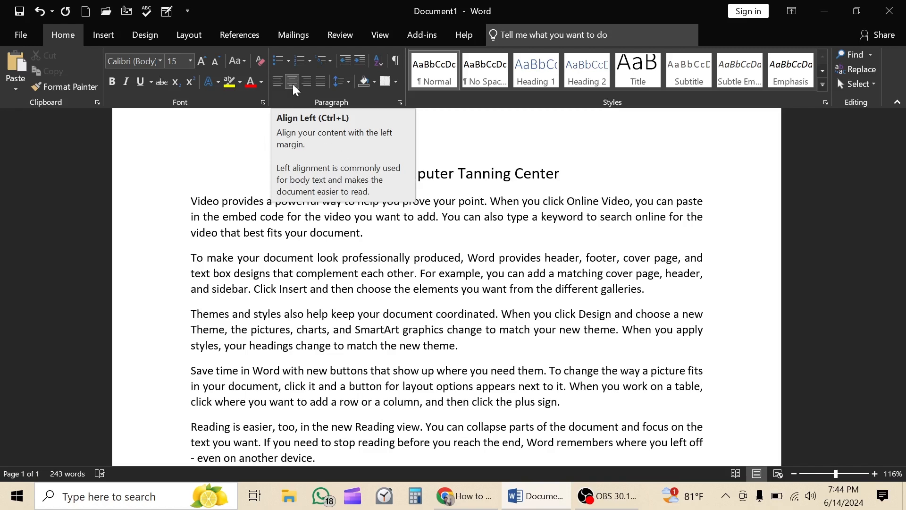
{"action": "left_click", "coordinate": [471, 178]}
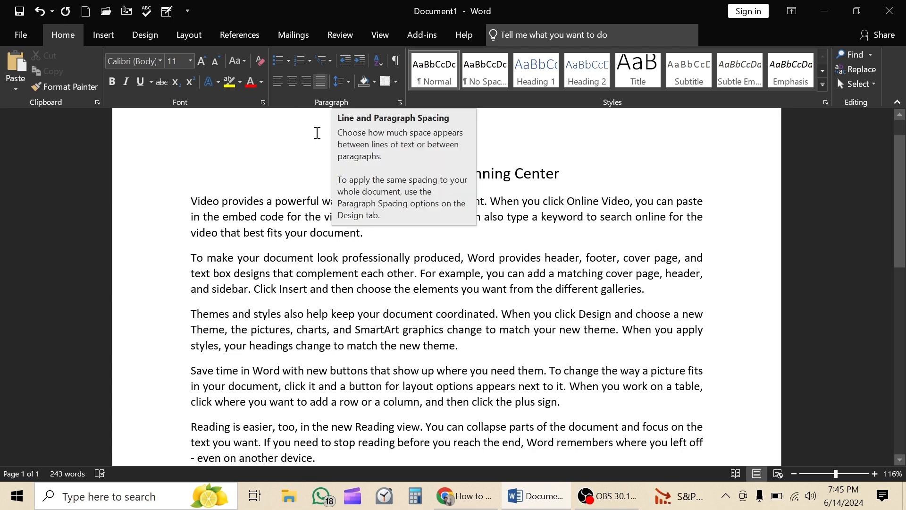
{"action": "left_click", "coordinate": [339, 87]}
{"action": "left_click", "coordinate": [241, 206]}
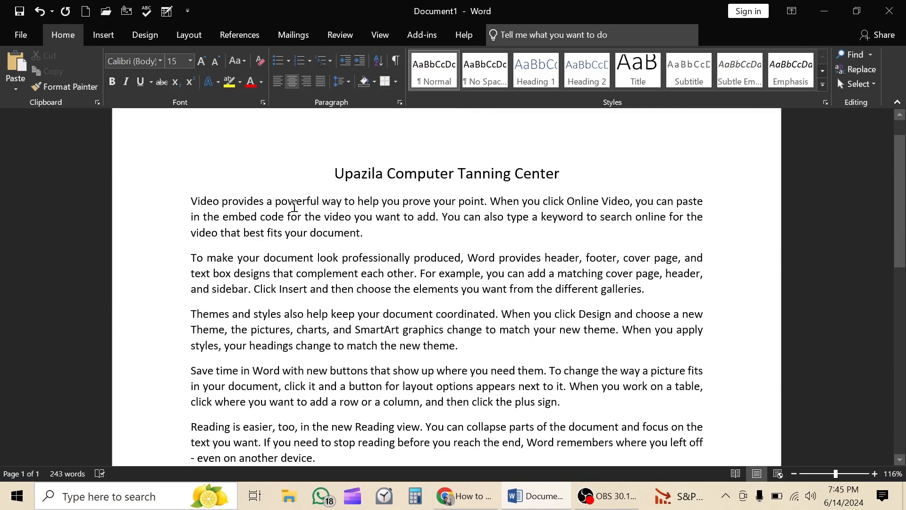
{"action": "scroll", "coordinate": [365, 263], "scroll_direction": "down", "scroll_amount": 3}
{"action": "scroll", "coordinate": [366, 263], "scroll_direction": "up", "scroll_amount": 4}
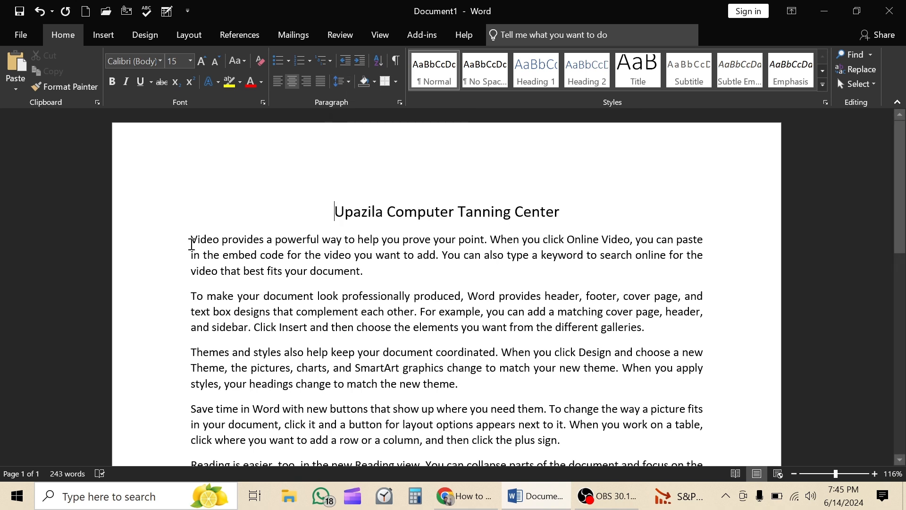
Set the line spacing of the first body paragraph, starting "Video provides", to 3.0
{"action": "left_click_drag", "start_coordinate": [191, 243], "coordinate": [361, 273]}
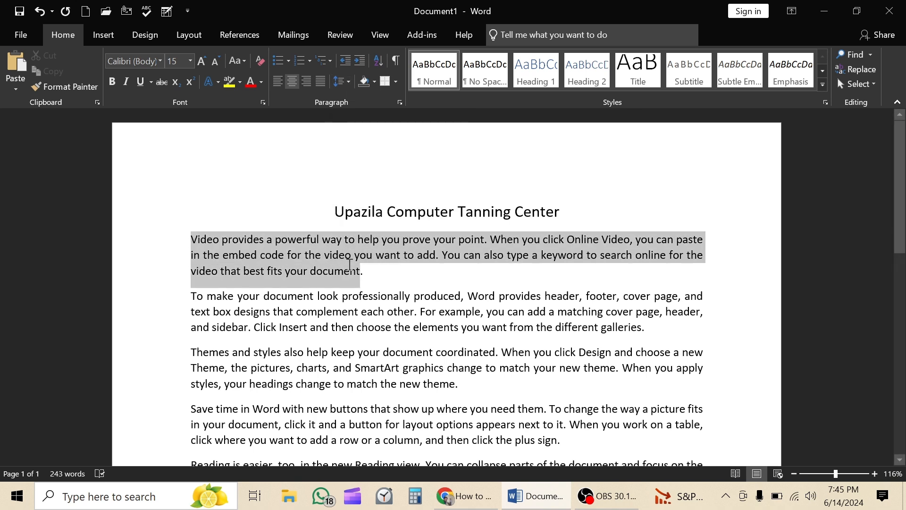
{"action": "left_click", "coordinate": [350, 84]}
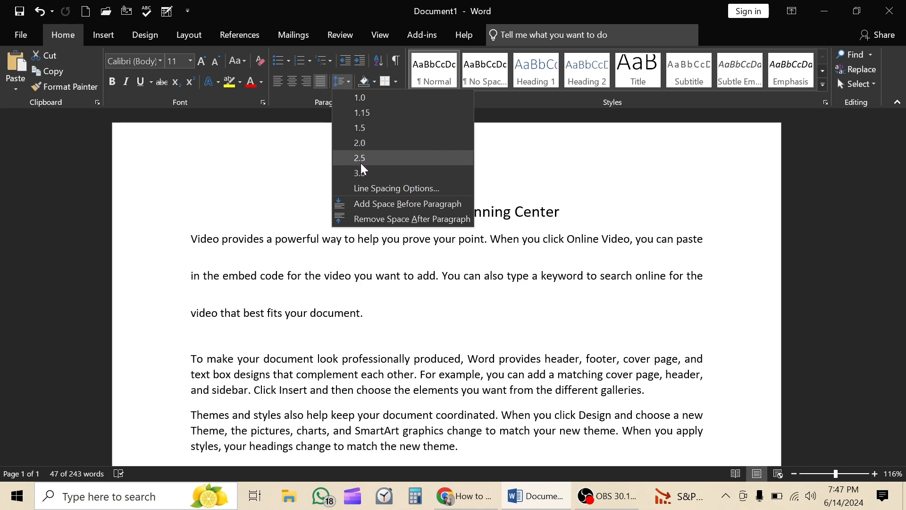
{"action": "left_click", "coordinate": [360, 174]}
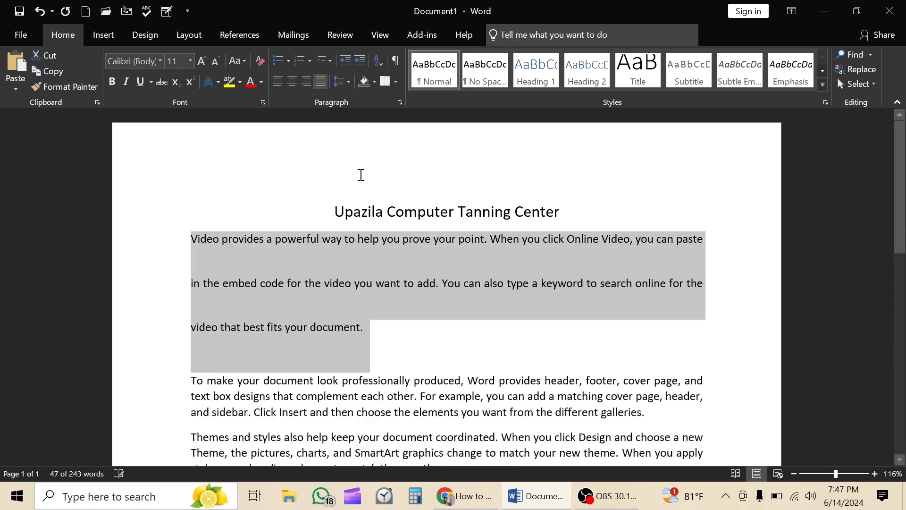
{"action": "left_click", "coordinate": [352, 269]}
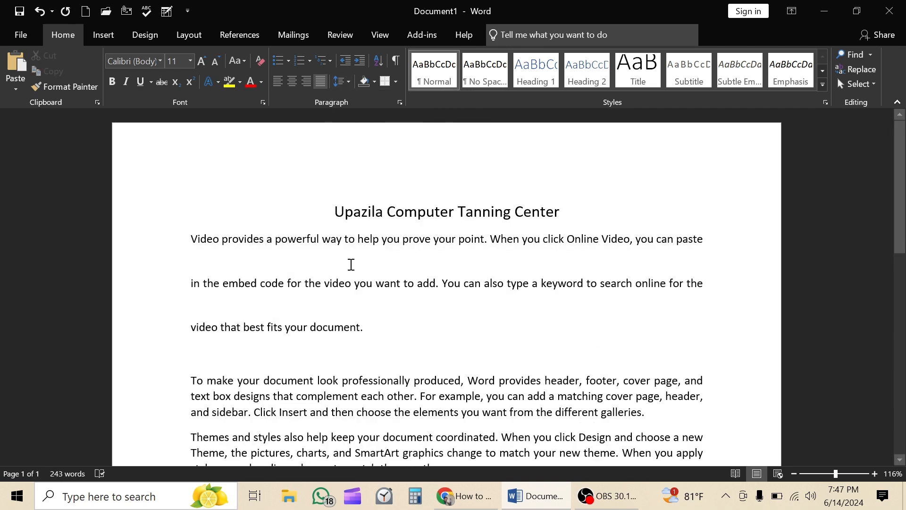
Set the line spacing of the second body paragraph, starting "To make your document", to 2.0
{"action": "scroll", "coordinate": [350, 267], "scroll_direction": "down", "scroll_amount": 1}
{"action": "scroll", "coordinate": [353, 273], "scroll_direction": "down", "scroll_amount": 2}
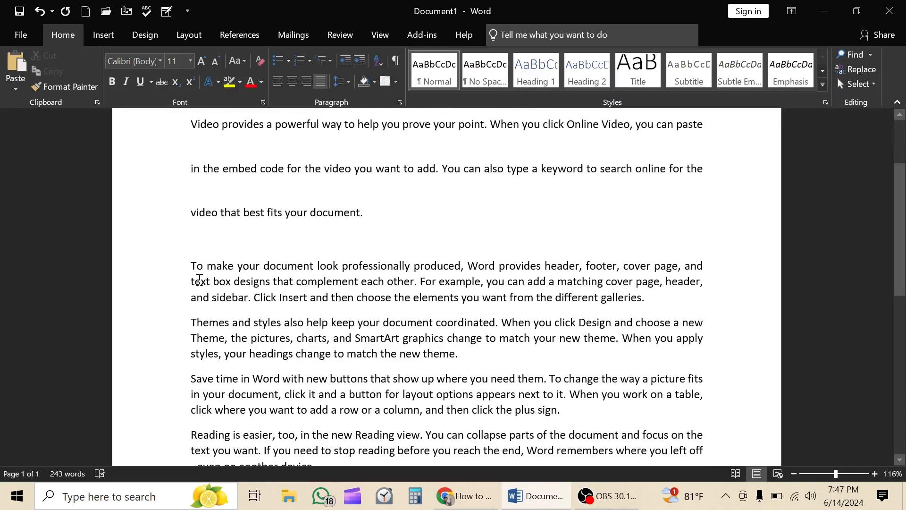
{"action": "left_click_drag", "start_coordinate": [191, 265], "coordinate": [651, 302]}
{"action": "left_click", "coordinate": [345, 81]}
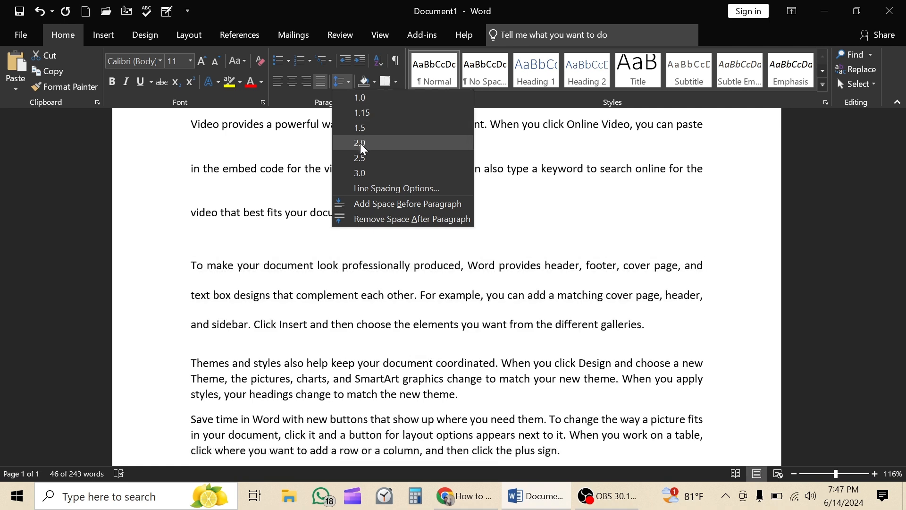
{"action": "left_click", "coordinate": [361, 143]}
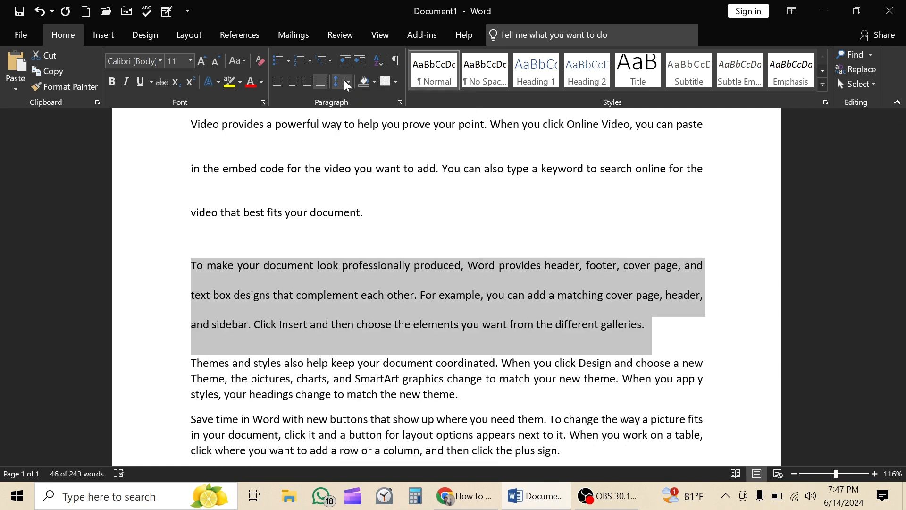
{"action": "left_click", "coordinate": [342, 276]}
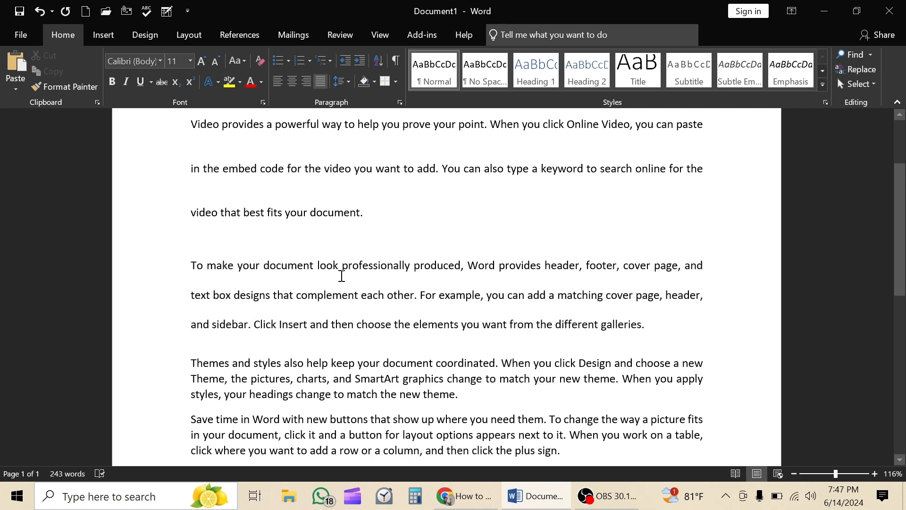
Set the line spacing of the entire document to 1.15
{"action": "key", "text": "ctrl+a"}
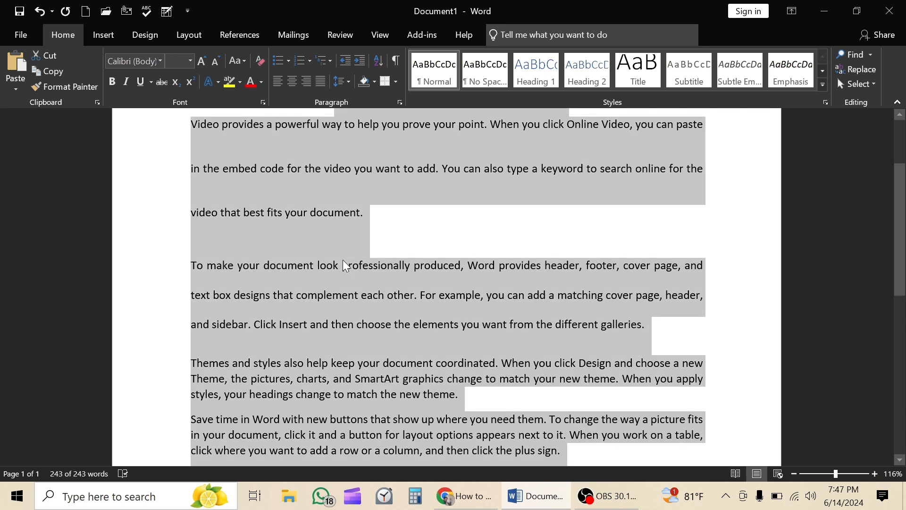
{"action": "left_click", "coordinate": [347, 81]}
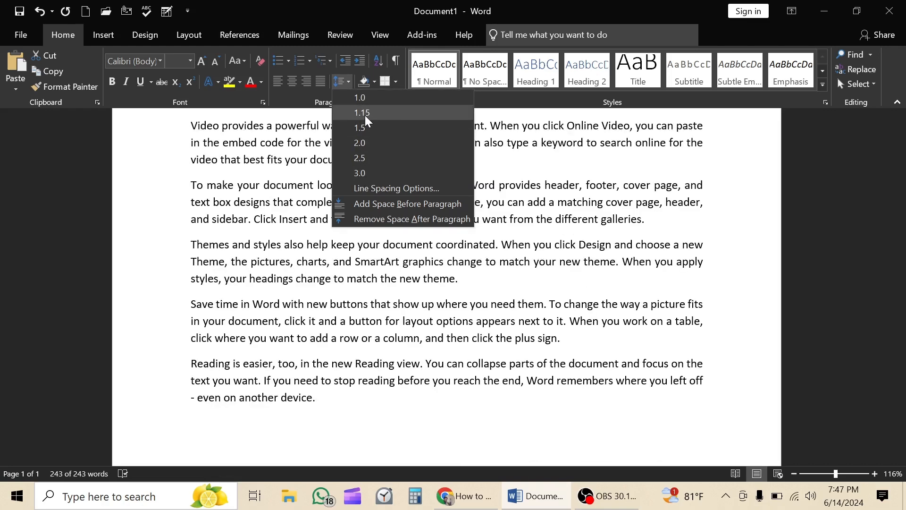
{"action": "left_click", "coordinate": [366, 174]}
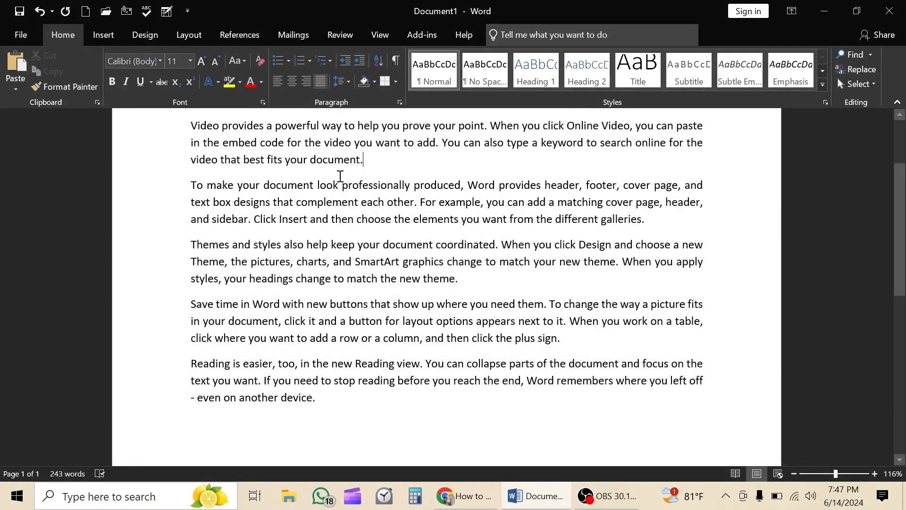
Set the spacing after the first three body paragraphs, from "Video provides" through "Themes and styles", to 12 pt
{"action": "scroll", "coordinate": [368, 189], "scroll_direction": "up", "scroll_amount": 1}
{"action": "left_click_drag", "start_coordinate": [370, 204], "coordinate": [189, 165]}
{"action": "left_click_drag", "start_coordinate": [658, 254], "coordinate": [187, 227]}
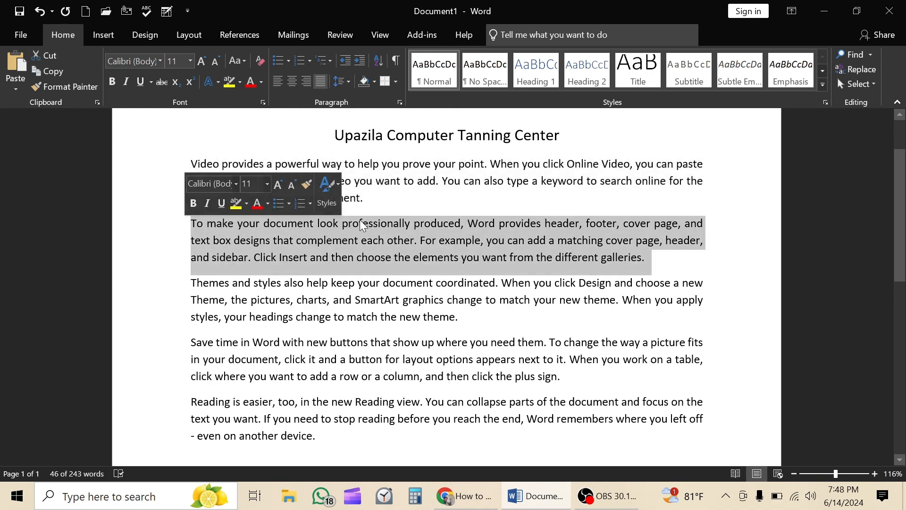
{"action": "left_click", "coordinate": [375, 205]}
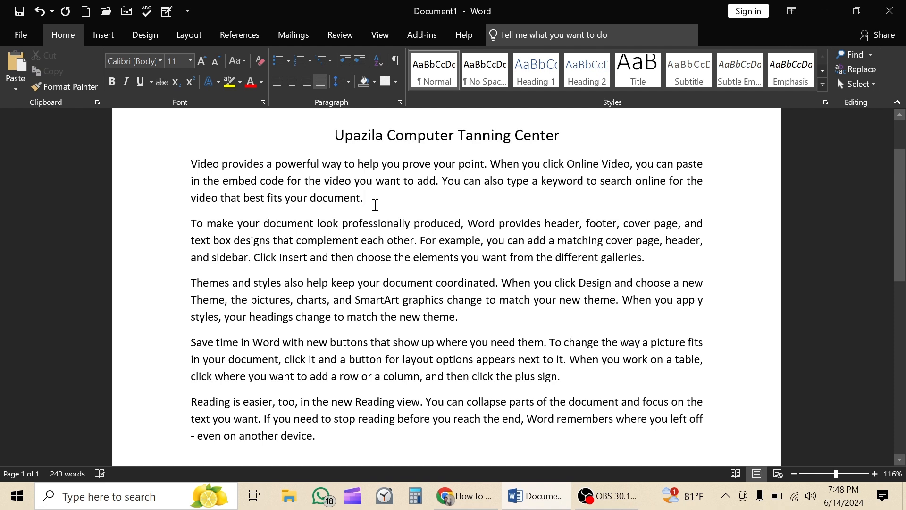
{"action": "left_click_drag", "start_coordinate": [192, 167], "coordinate": [688, 316]}
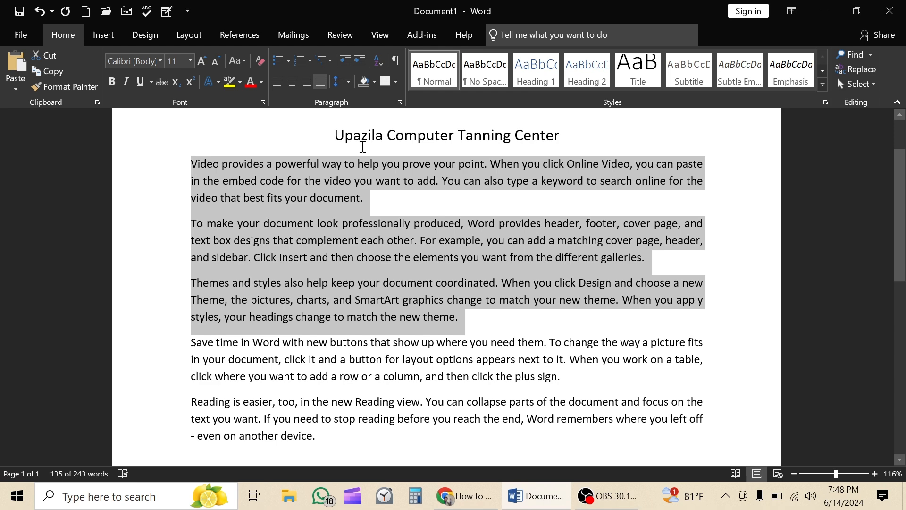
{"action": "left_click", "coordinate": [350, 82]}
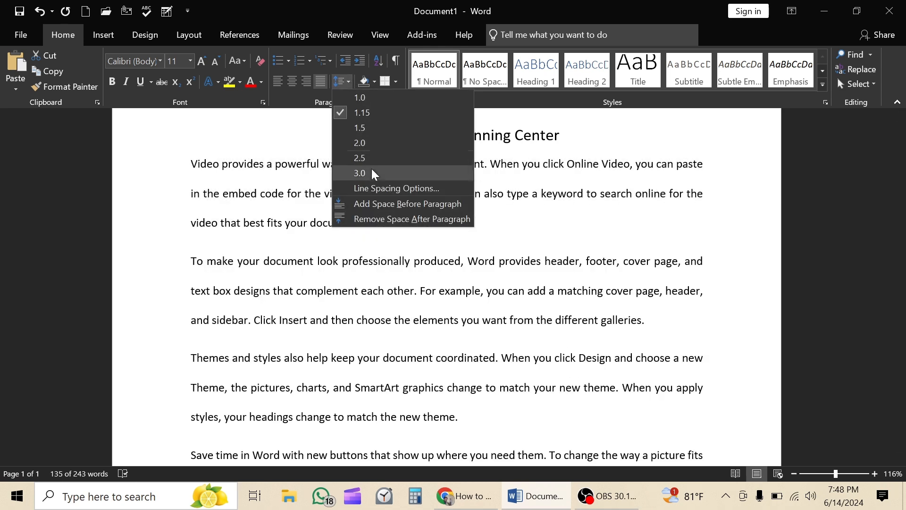
{"action": "left_click", "coordinate": [397, 191]}
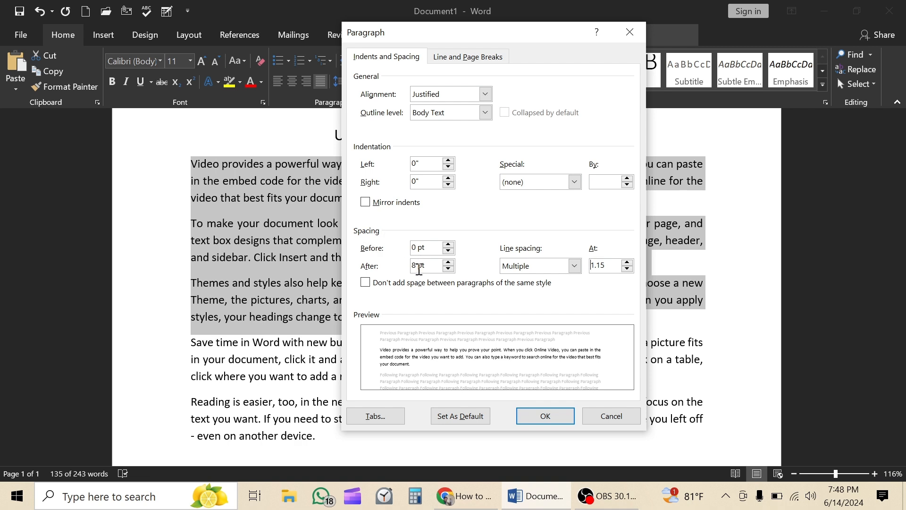
{"action": "left_click_drag", "start_coordinate": [417, 266], "coordinate": [410, 268]}
{"action": "type", "text": "12"}
{"action": "left_click", "coordinate": [533, 414]}
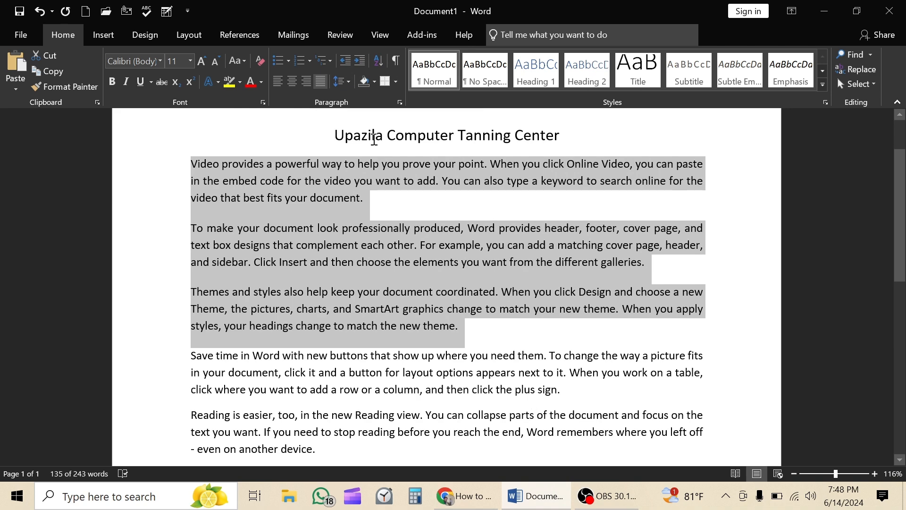
Set the spacing after the three selected body paragraphs to 5 pt
{"action": "left_click", "coordinate": [347, 82]}
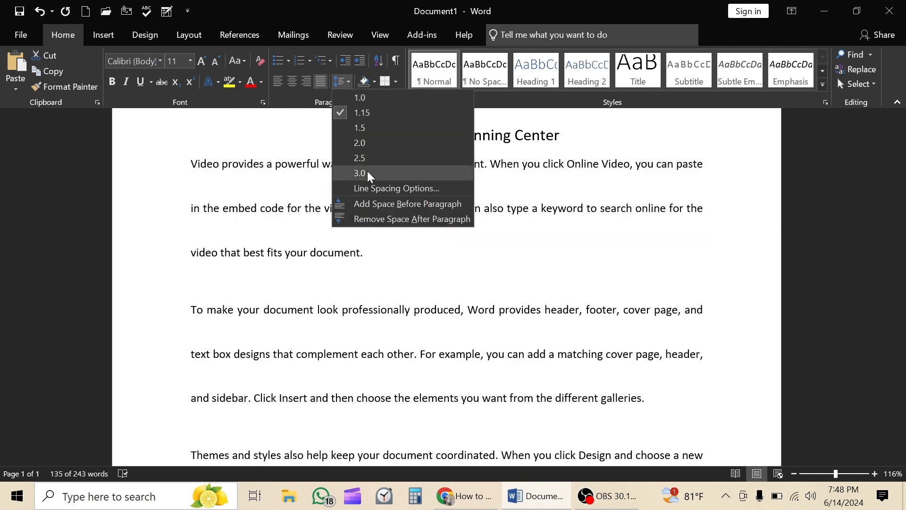
{"action": "left_click", "coordinate": [392, 188]}
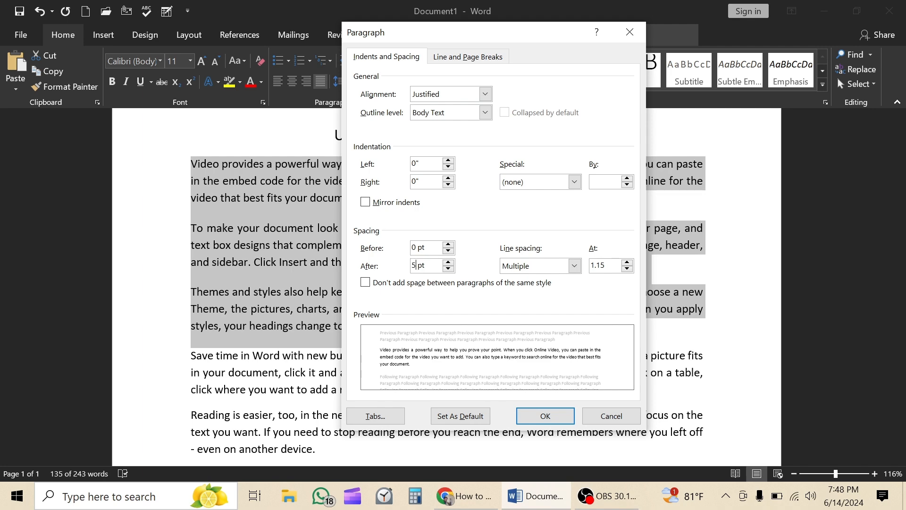
{"action": "left_click", "coordinate": [527, 415]}
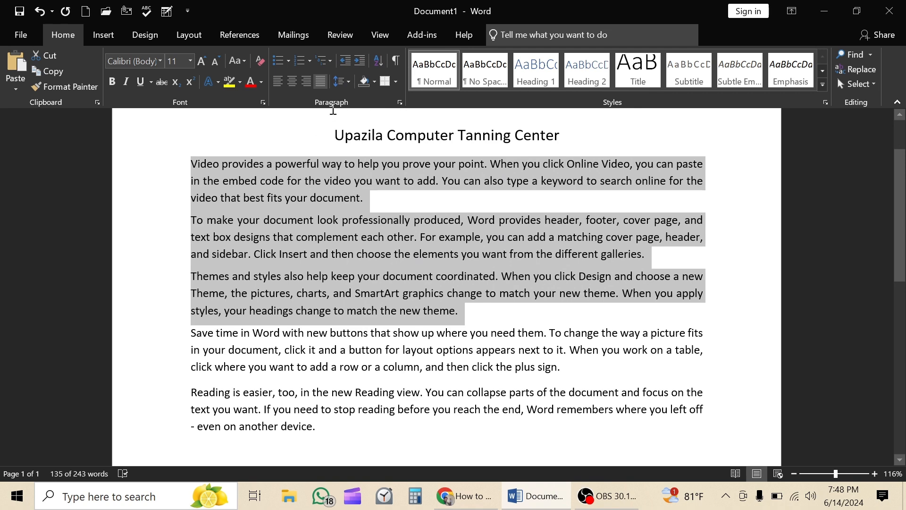
Increase the spacing after the three selected body paragraphs slightly in the paragraph settings
{"action": "left_click", "coordinate": [347, 84]}
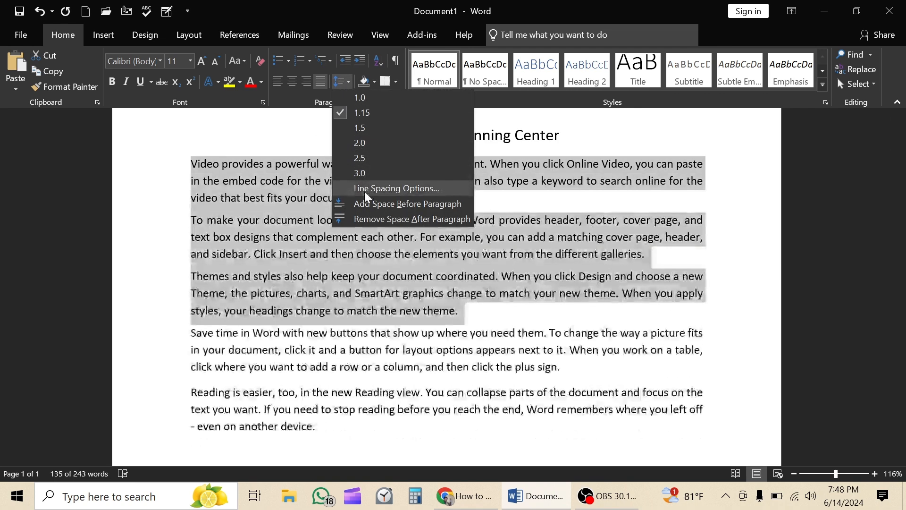
{"action": "left_click", "coordinate": [378, 188]}
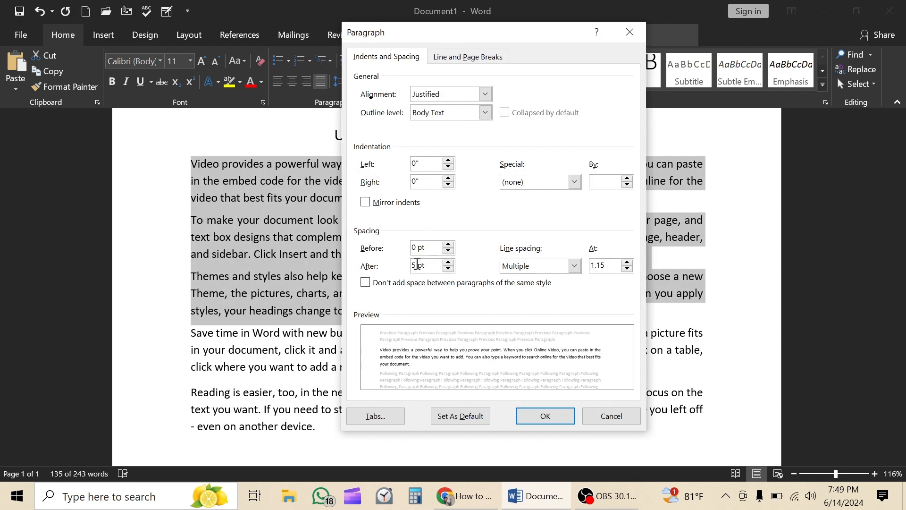
{"action": "left_click_drag", "start_coordinate": [416, 268], "coordinate": [414, 268]}
{"action": "left_click", "coordinate": [544, 415]}
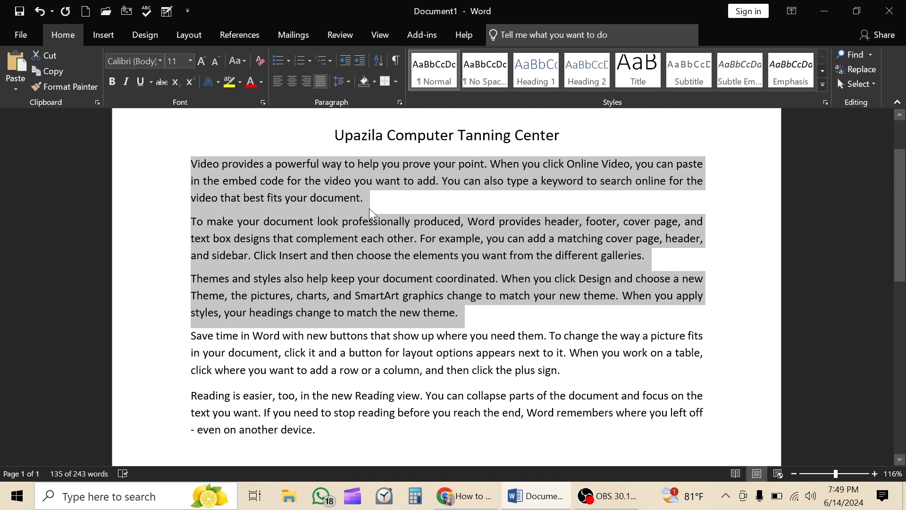
{"action": "scroll", "coordinate": [369, 208], "scroll_direction": "up", "scroll_amount": 1}
{"action": "left_click", "coordinate": [347, 87]}
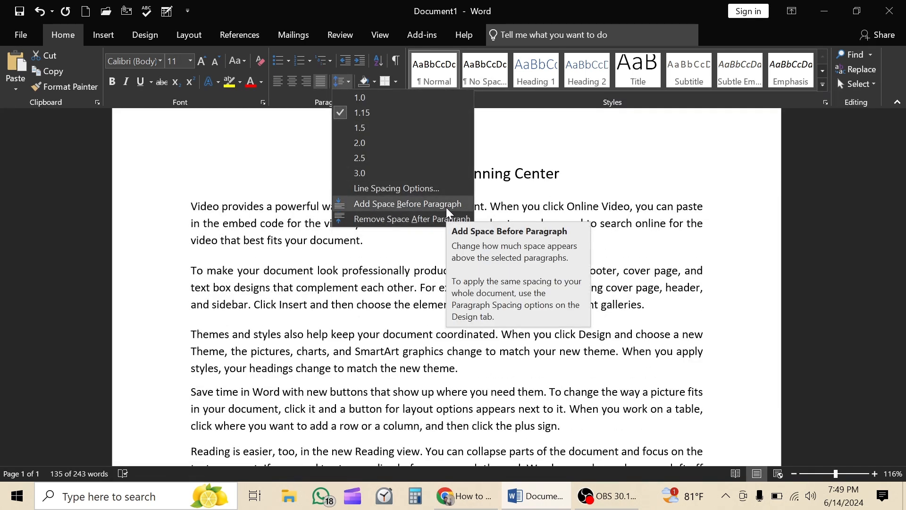
{"action": "left_click", "coordinate": [310, 236]}
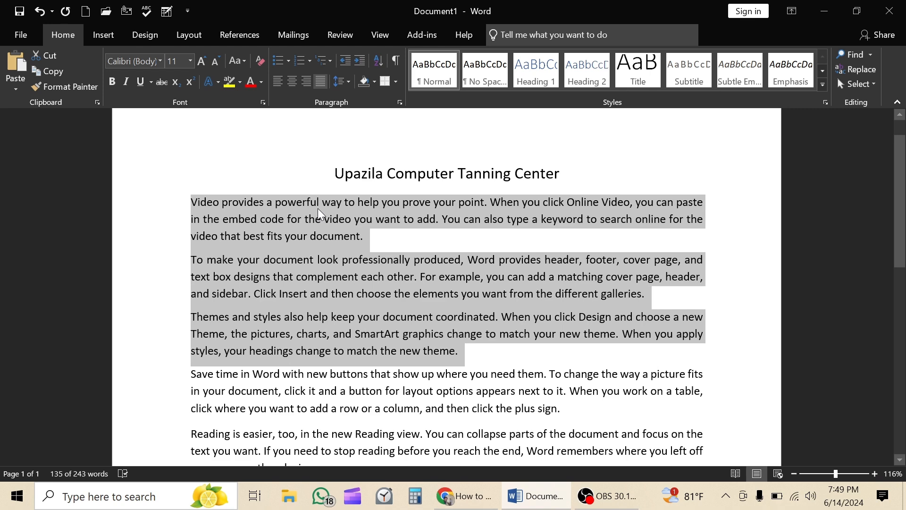
{"action": "left_click", "coordinate": [327, 266]}
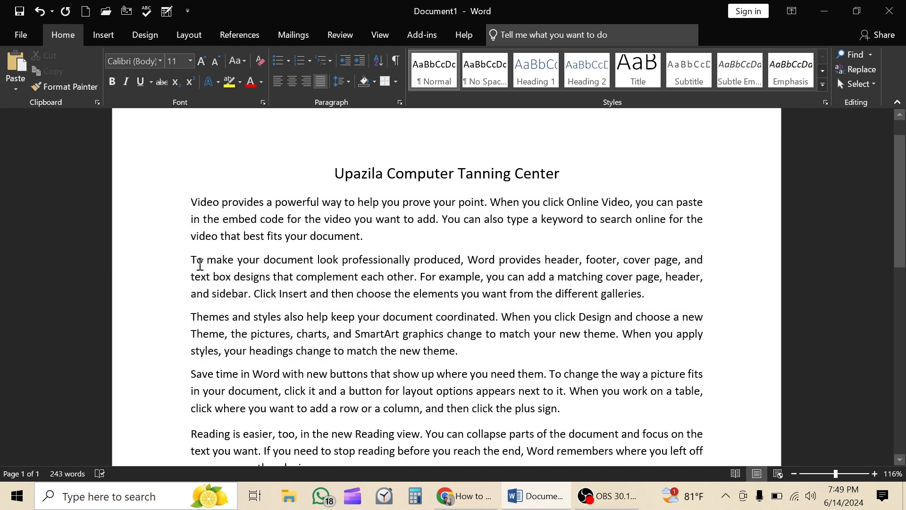
Apply standard green shading to the text of the second body paragraph, starting "To make your document"
{"action": "left_click_drag", "start_coordinate": [195, 262], "coordinate": [625, 290]}
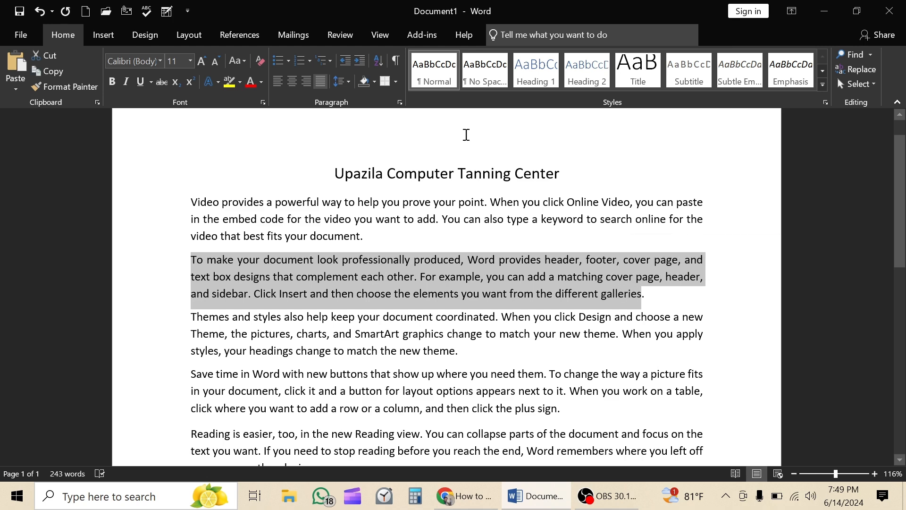
{"action": "left_click", "coordinate": [374, 82]}
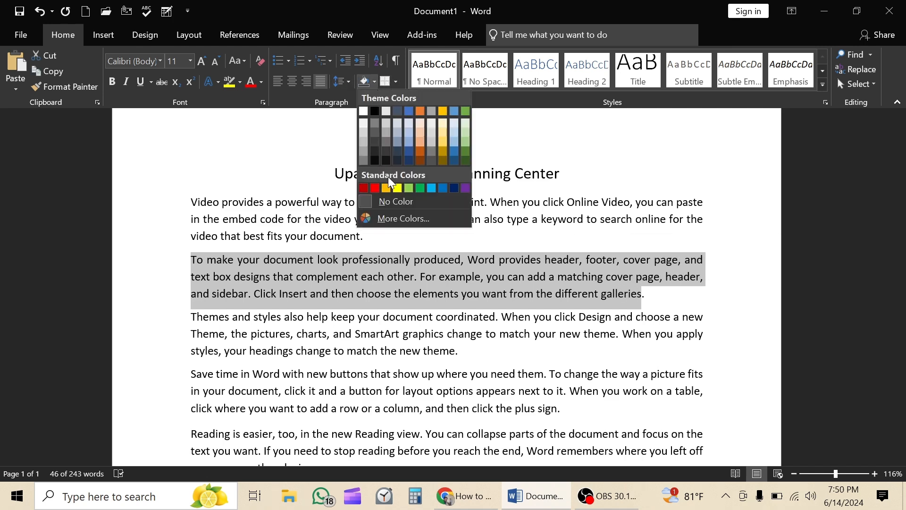
{"action": "left_click", "coordinate": [420, 187]}
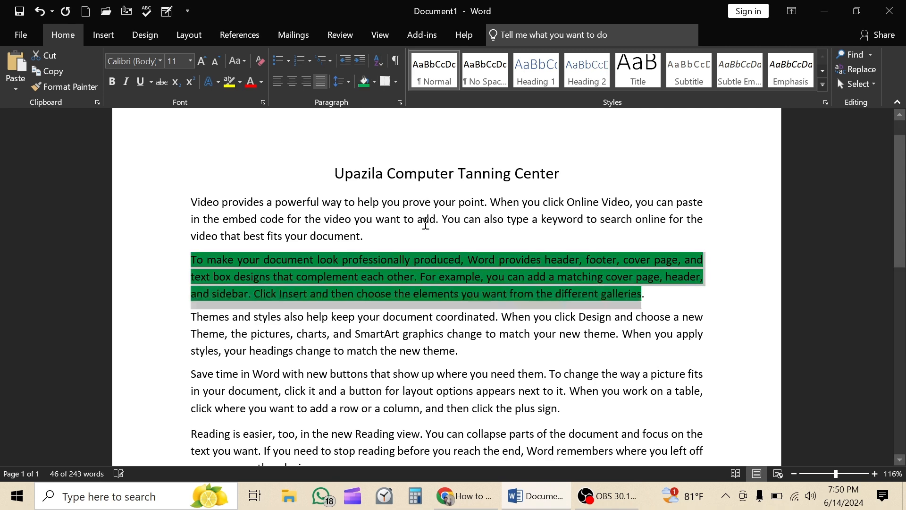
{"action": "left_click", "coordinate": [458, 301]}
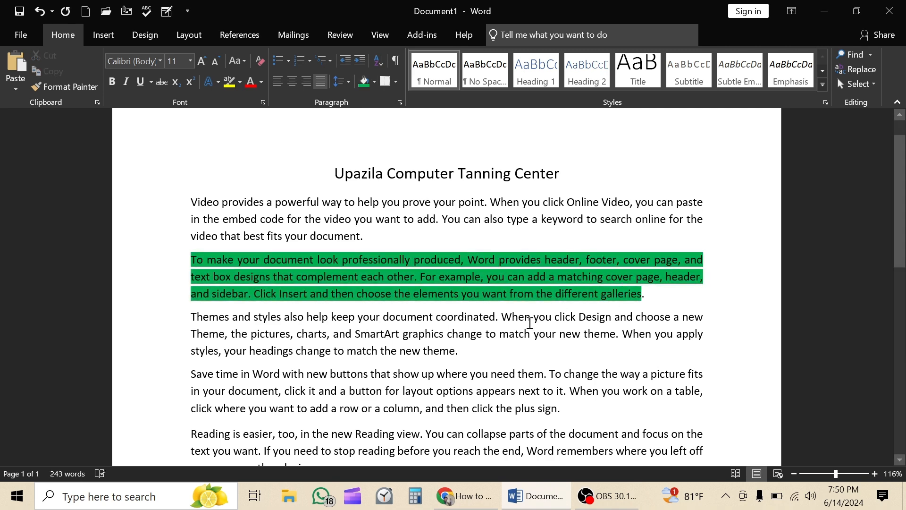
Apply standard yellow shading to the third body paragraph, starting "Themes and styles"
{"action": "scroll", "coordinate": [527, 324], "scroll_direction": "down", "scroll_amount": 2}
{"action": "scroll", "coordinate": [523, 324], "scroll_direction": "up", "scroll_amount": 2}
{"action": "scroll", "coordinate": [260, 291], "scroll_direction": "down", "scroll_amount": 1}
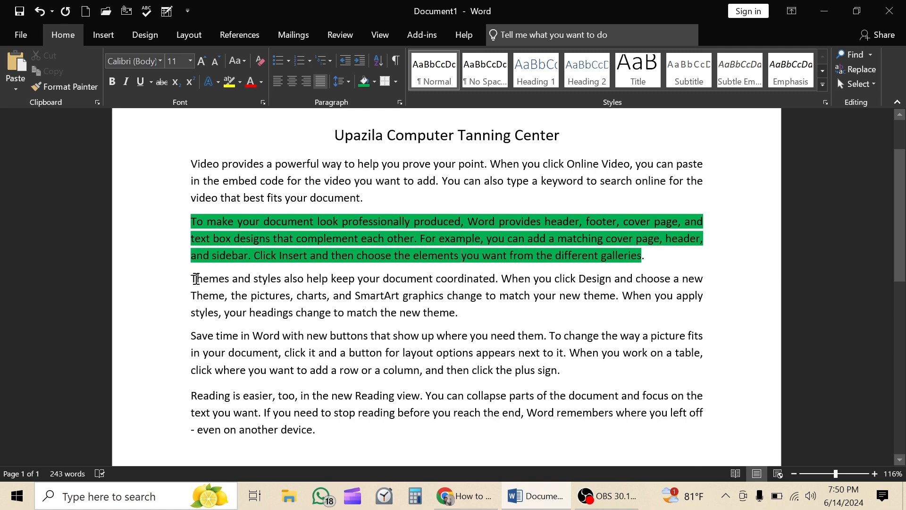
{"action": "triple_click", "coordinate": [211, 282]}
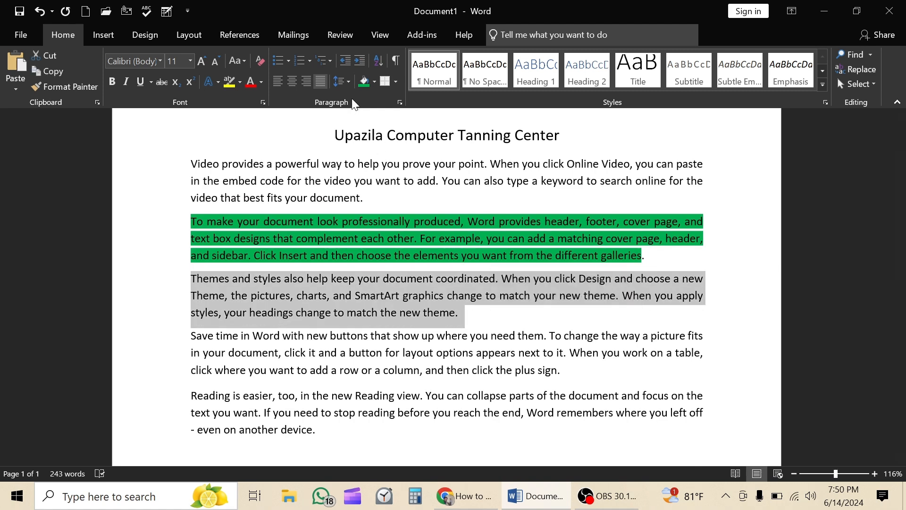
{"action": "left_click", "coordinate": [373, 83]}
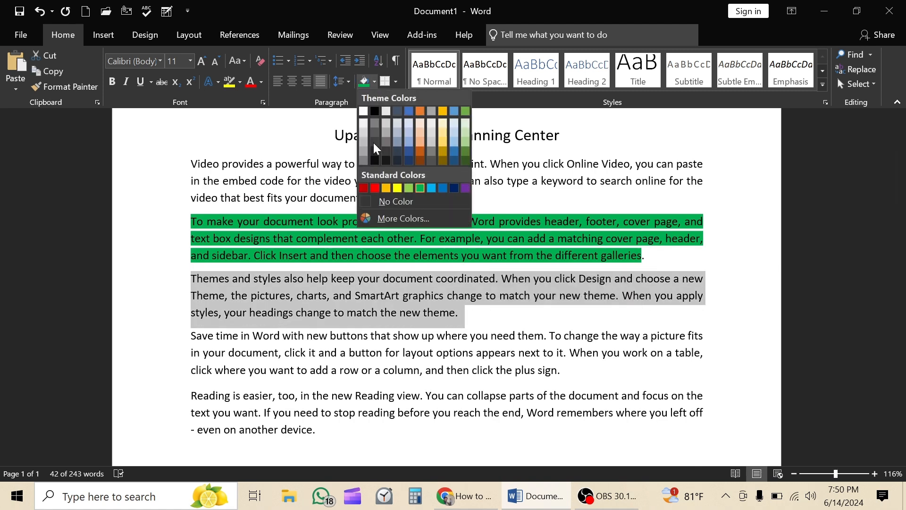
{"action": "left_click", "coordinate": [396, 188]}
{"action": "left_click", "coordinate": [502, 371]}
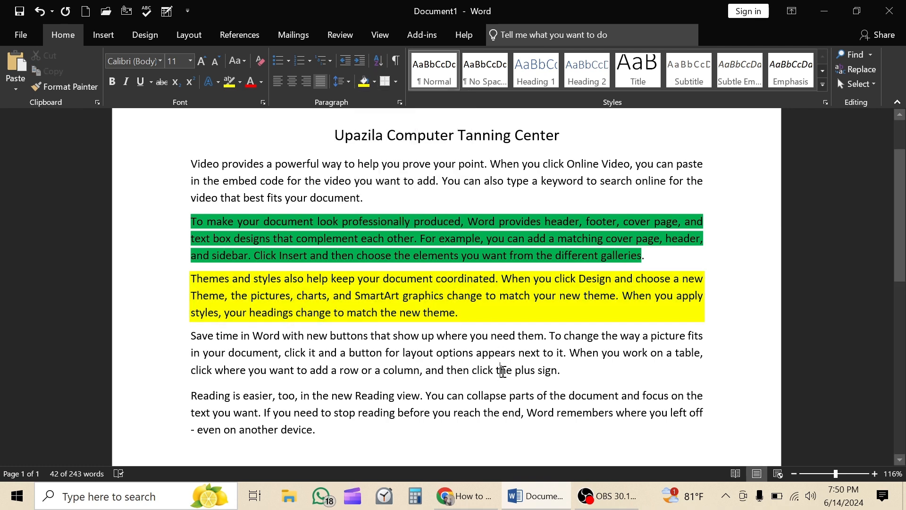
{"action": "scroll", "coordinate": [491, 351], "scroll_direction": "up", "scroll_amount": 2}
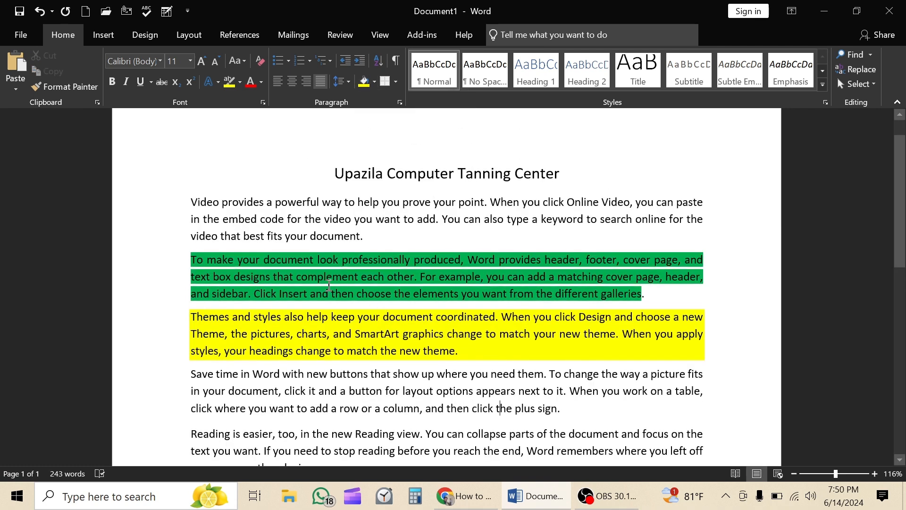
Shade the text of the fourth body paragraph, starting "Save time in Word", with a bright purple from the extended color palette
{"action": "scroll", "coordinate": [324, 264], "scroll_direction": "down", "scroll_amount": 3}
{"action": "mouse_move", "coordinate": [191, 299]}
{"action": "left_mouse_down"}
{"action": "mouse_move", "coordinate": [383, 325]}
{"action": "mouse_move", "coordinate": [558, 333]}
{"action": "left_mouse_up"}
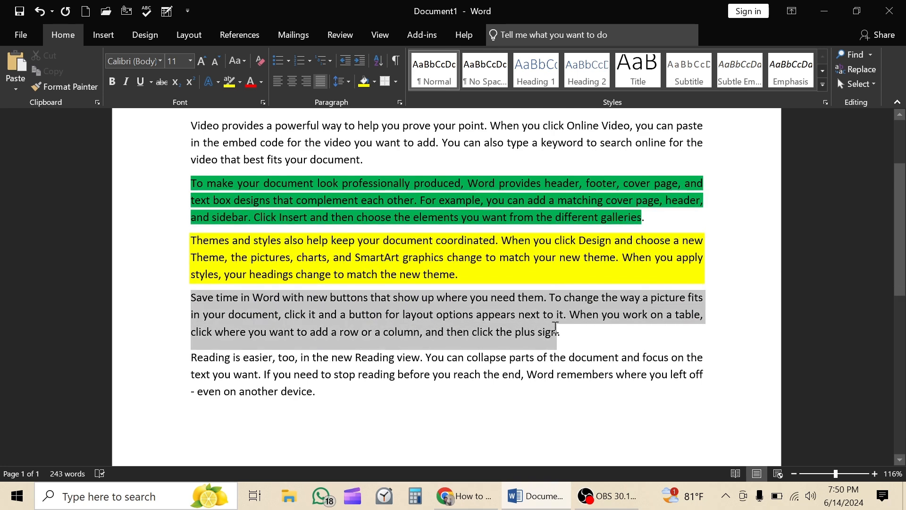
{"action": "left_click", "coordinate": [374, 82]}
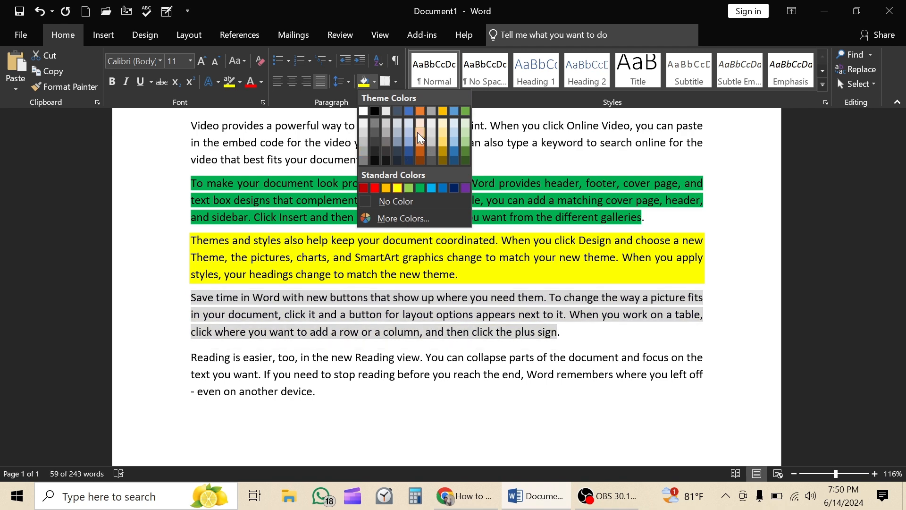
{"action": "left_click", "coordinate": [423, 217]}
{"action": "left_click", "coordinate": [422, 217]}
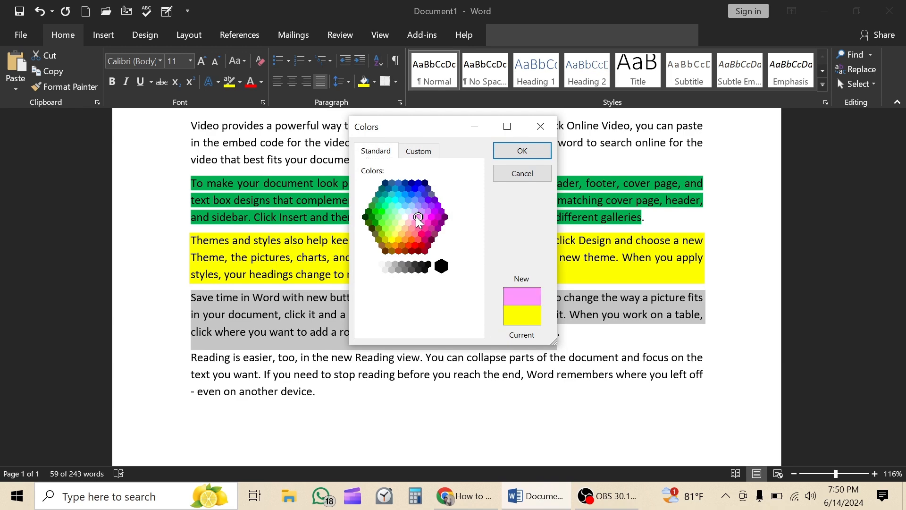
{"action": "left_click", "coordinate": [419, 194]}
{"action": "left_click", "coordinate": [389, 209]}
{"action": "left_click", "coordinate": [388, 225]}
{"action": "left_click", "coordinate": [417, 195]}
{"action": "left_click", "coordinate": [431, 206]}
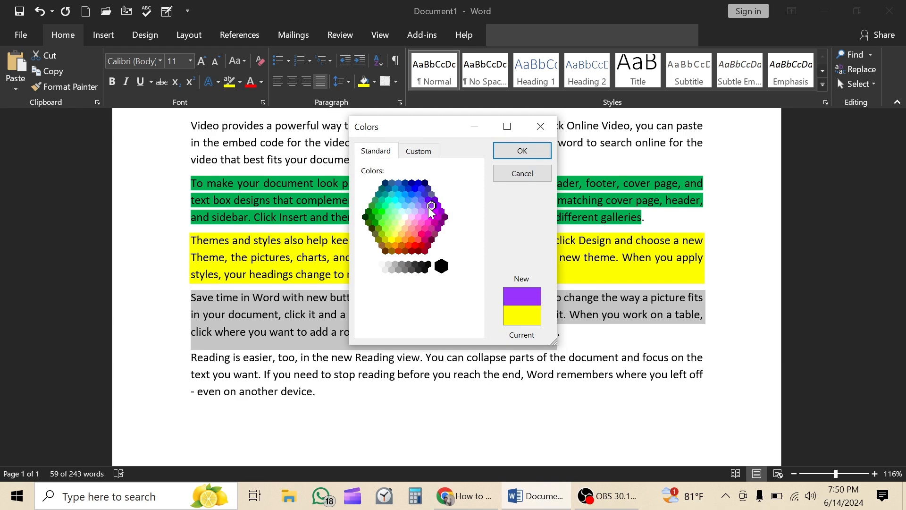
{"action": "left_click", "coordinate": [522, 151]}
{"action": "left_click", "coordinate": [483, 318]}
{"action": "scroll", "coordinate": [477, 312], "scroll_direction": "down", "scroll_amount": 1}
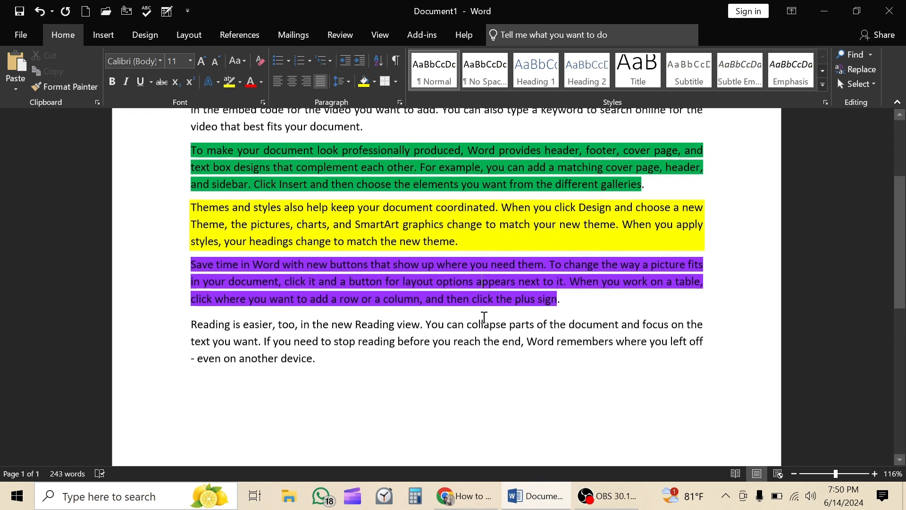
Remove the shading from the second, third and fourth body paragraphs by setting it to No Color
{"action": "scroll", "coordinate": [468, 305], "scroll_direction": "up", "scroll_amount": 2}
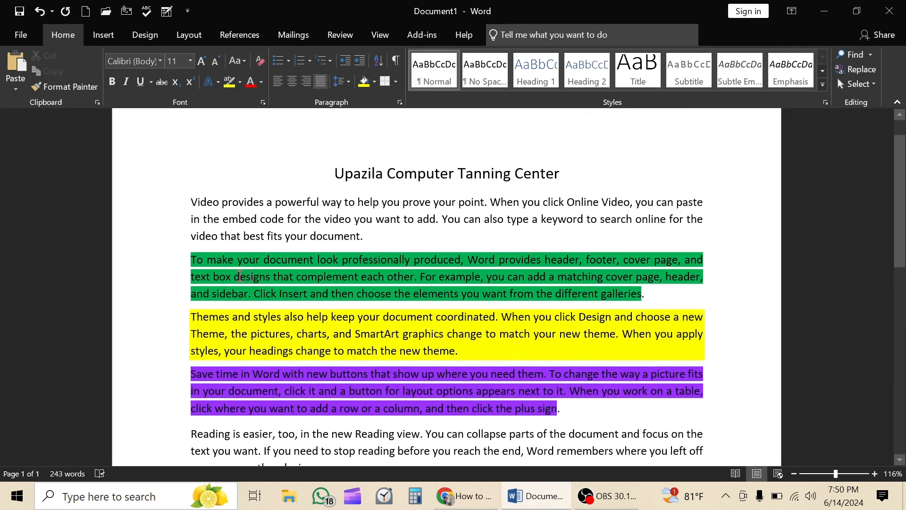
{"action": "left_click_drag", "start_coordinate": [189, 259], "coordinate": [557, 407]}
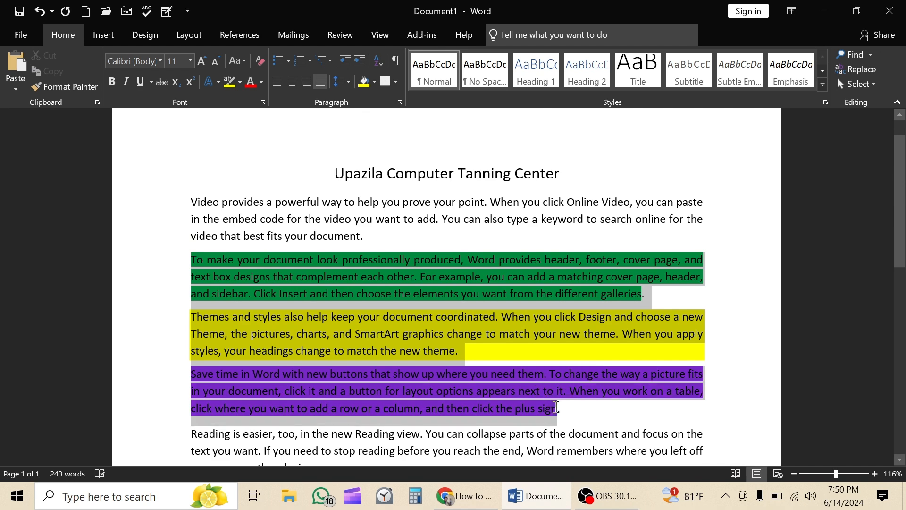
{"action": "left_click", "coordinate": [374, 81]}
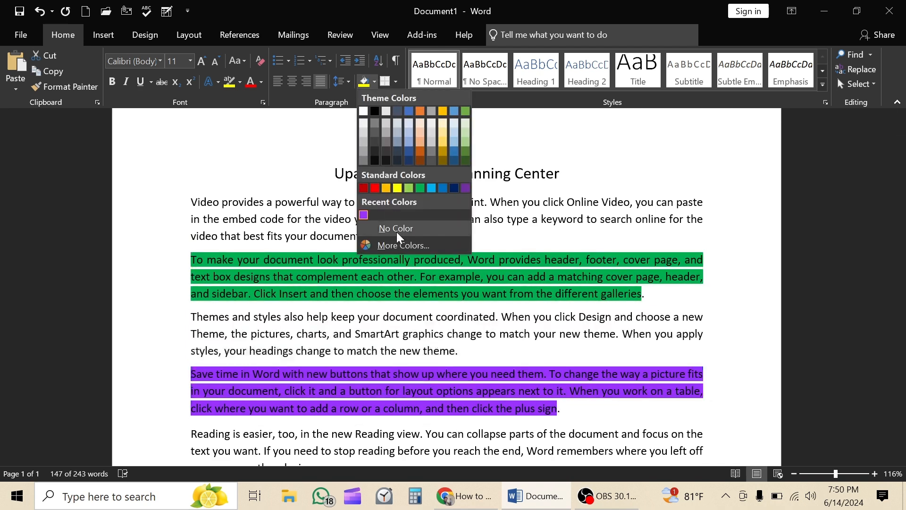
{"action": "left_click", "coordinate": [396, 228]}
{"action": "scroll", "coordinate": [412, 311], "scroll_direction": "down", "scroll_amount": 1}
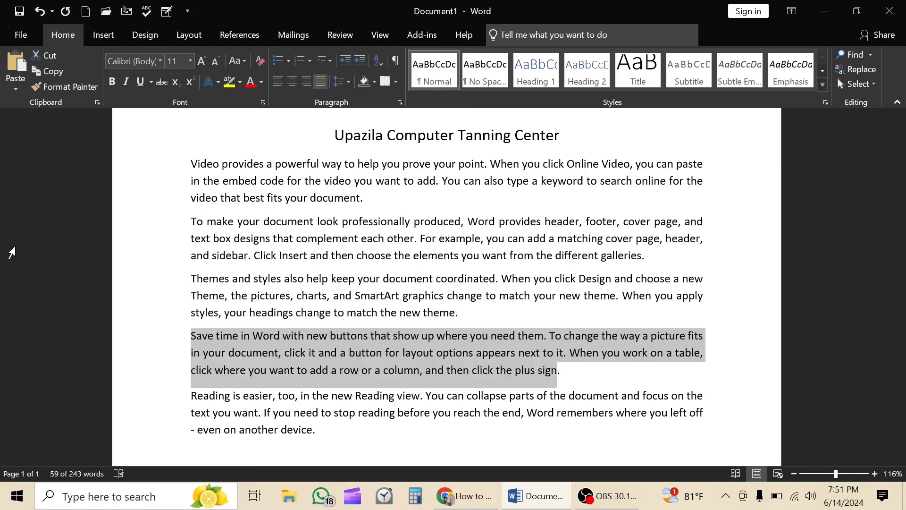
{"action": "left_click", "coordinate": [580, 321]}
Apply standard orange shading to the second and third body paragraphs, starting "To make your document" and "Themes and styles"
{"action": "scroll", "coordinate": [580, 321], "scroll_direction": "down", "scroll_amount": 1}
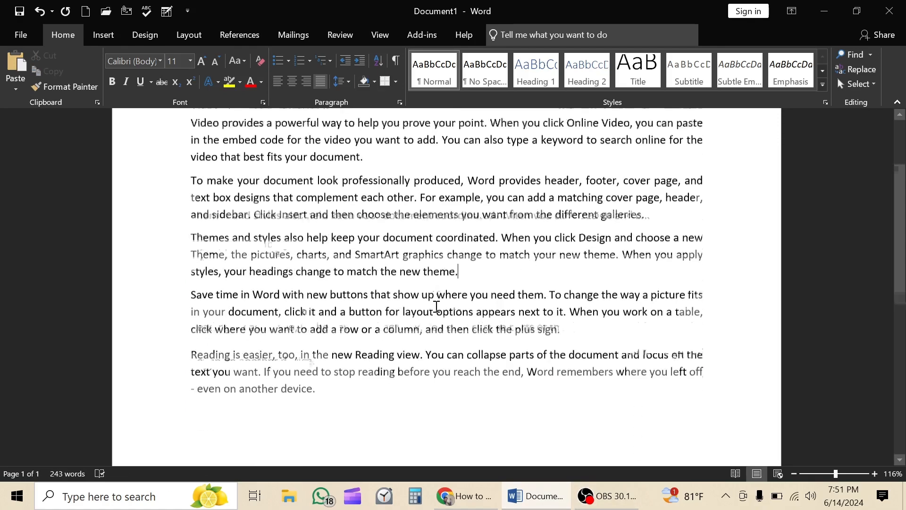
{"action": "scroll", "coordinate": [476, 292], "scroll_direction": "up", "scroll_amount": 3}
{"action": "scroll", "coordinate": [362, 177], "scroll_direction": "down", "scroll_amount": 1}
{"action": "left_click_drag", "start_coordinate": [193, 259], "coordinate": [789, 336]}
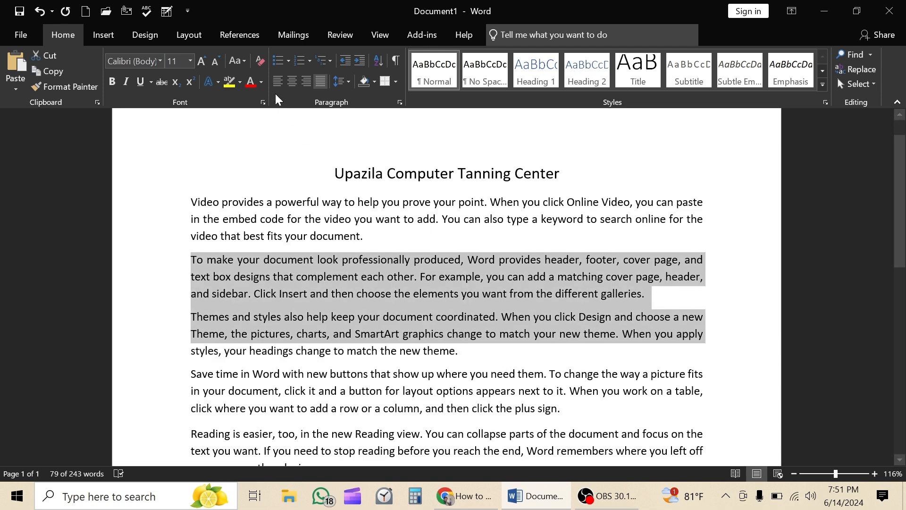
{"action": "left_click", "coordinate": [376, 81]}
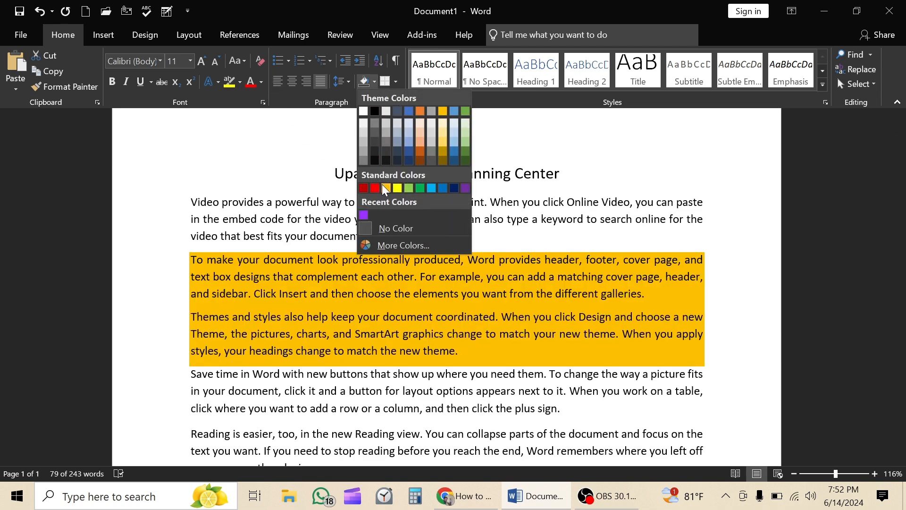
{"action": "left_click", "coordinate": [387, 188]}
Remove the orange shading from the second and third body paragraphs by setting it to No Color
{"action": "mouse_move", "coordinate": [187, 263]}
{"action": "left_mouse_down"}
{"action": "mouse_move", "coordinate": [299, 310]}
{"action": "mouse_move", "coordinate": [514, 367]}
{"action": "mouse_move", "coordinate": [515, 350]}
{"action": "left_mouse_up"}
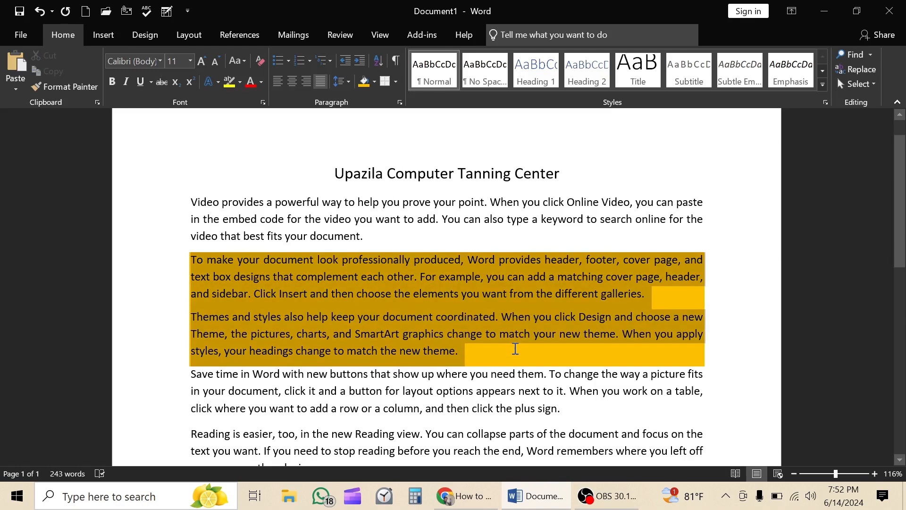
{"action": "left_click", "coordinate": [376, 81]}
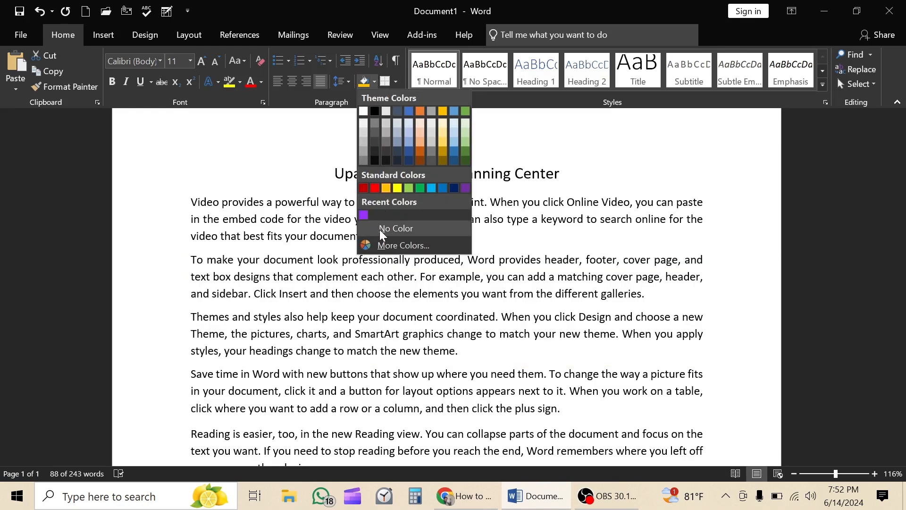
{"action": "left_click", "coordinate": [381, 229]}
{"action": "left_click", "coordinate": [393, 329]}
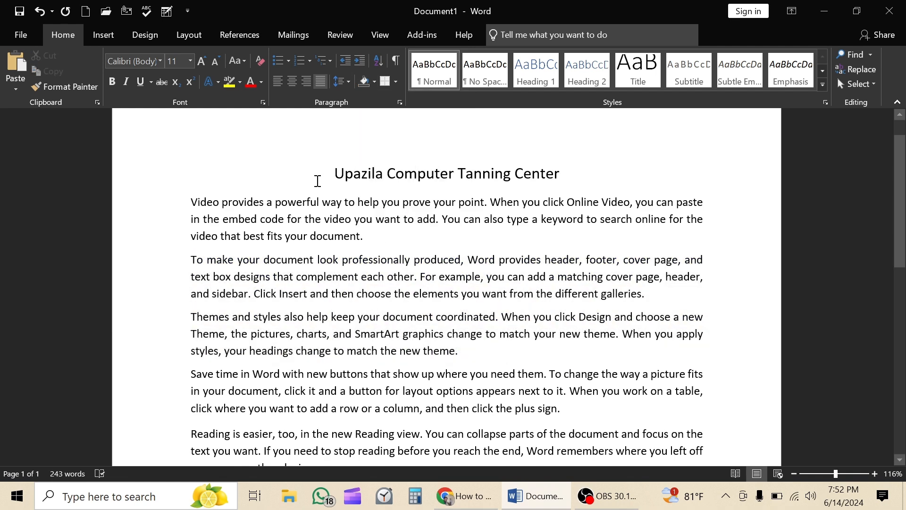
Apply All Borders to the second and third body paragraphs, starting "To make your document" and "Themes and styles"
{"action": "key", "text": "ctrl+z"}
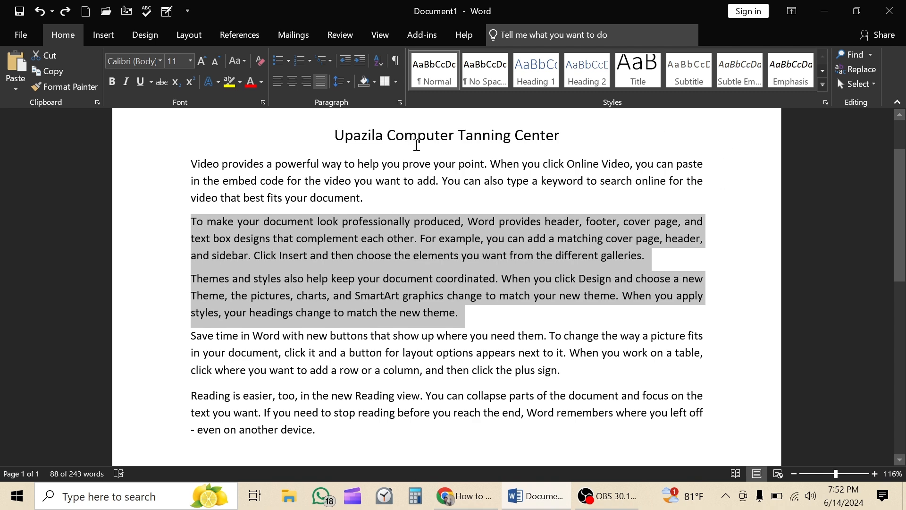
{"action": "left_click", "coordinate": [395, 81]}
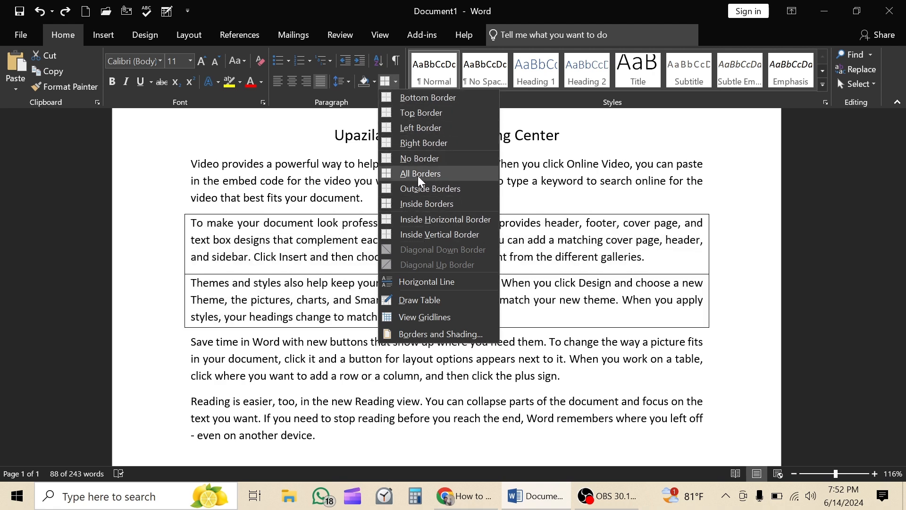
{"action": "left_click", "coordinate": [417, 174]}
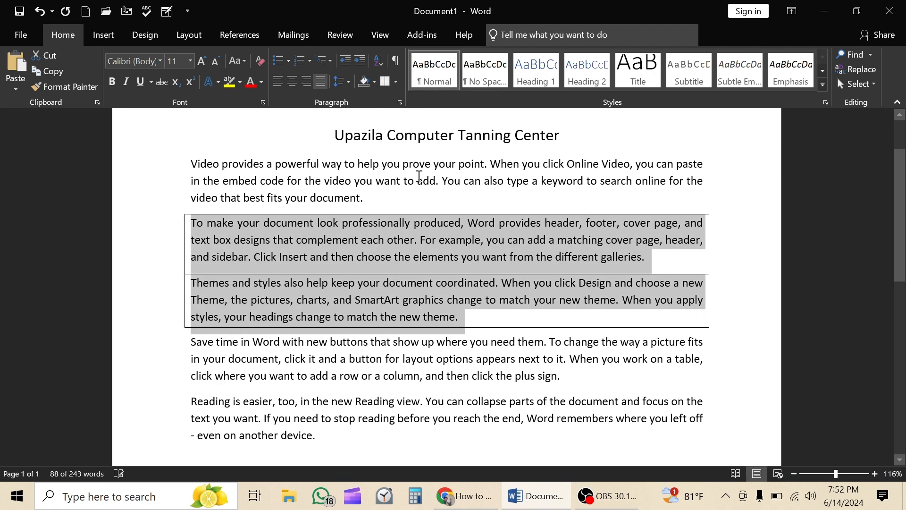
{"action": "left_click", "coordinate": [471, 316]}
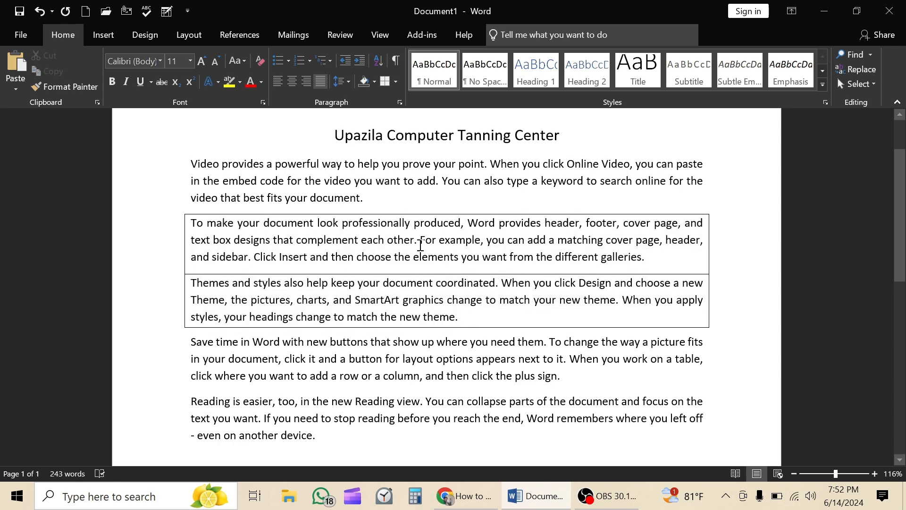
Apply All Borders to the last paragraph, starting "Reading is easier", together with the empty line below it
{"action": "scroll", "coordinate": [437, 270], "scroll_direction": "down", "scroll_amount": 2}
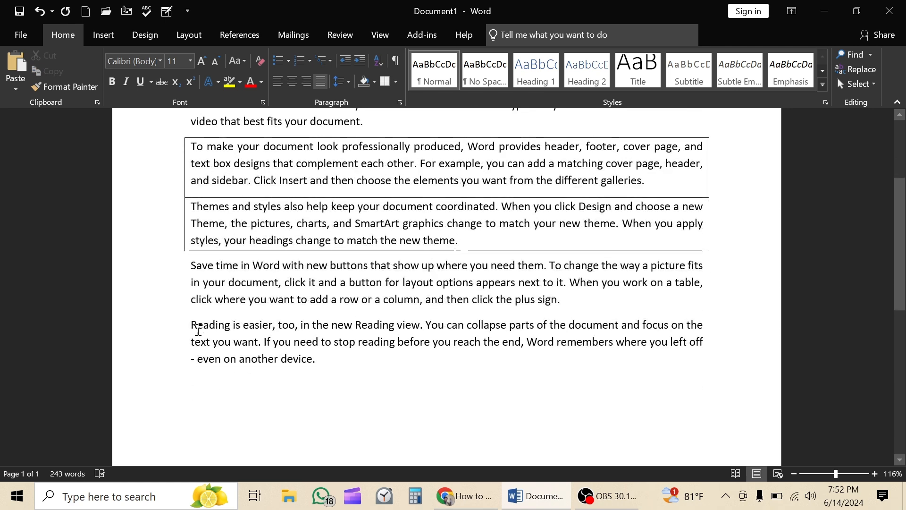
{"action": "left_click_drag", "start_coordinate": [190, 325], "coordinate": [363, 381]}
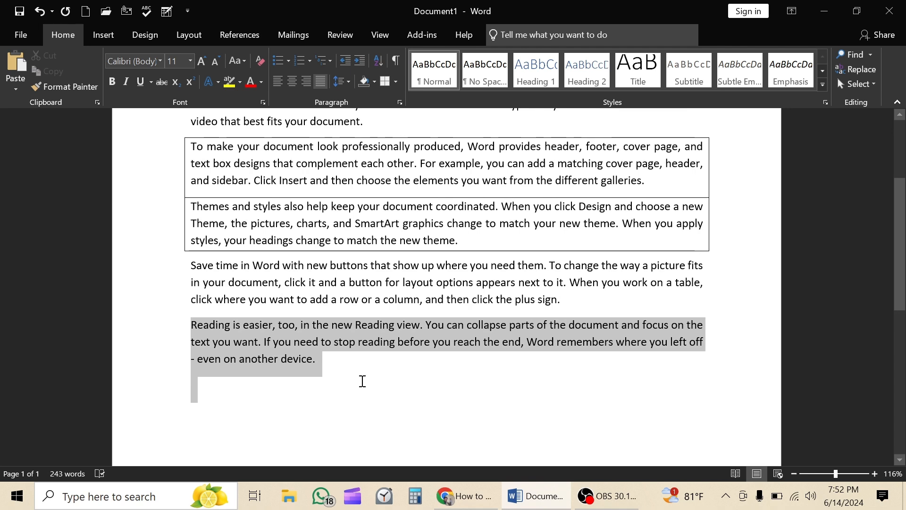
{"action": "left_click", "coordinate": [395, 83]}
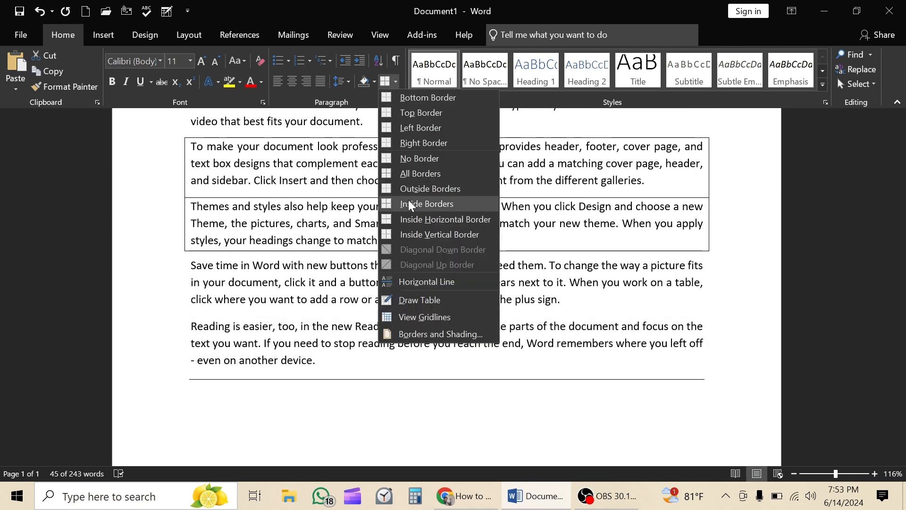
{"action": "left_click", "coordinate": [411, 174]}
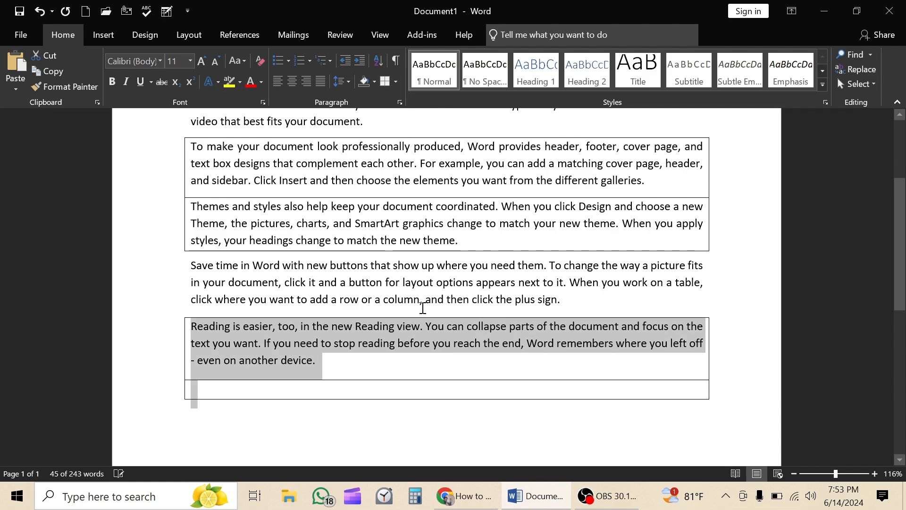
{"action": "left_click", "coordinate": [429, 385]}
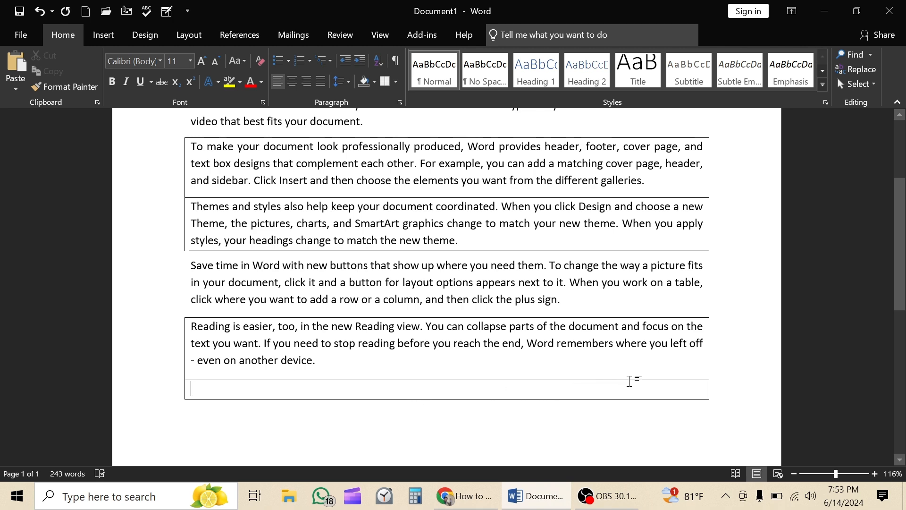
Remove the borders from the last paragraph's text by setting it to No Border
{"action": "left_click_drag", "start_coordinate": [652, 381], "coordinate": [169, 329]}
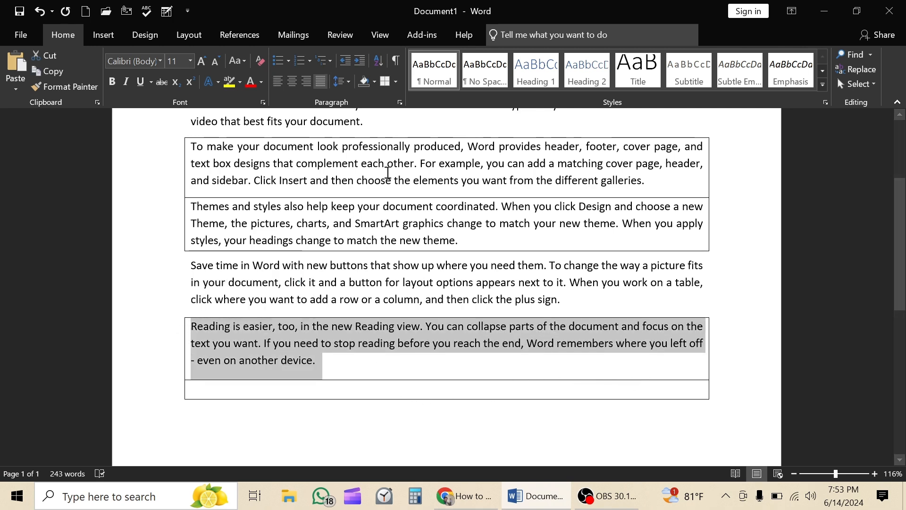
{"action": "left_click", "coordinate": [396, 82]}
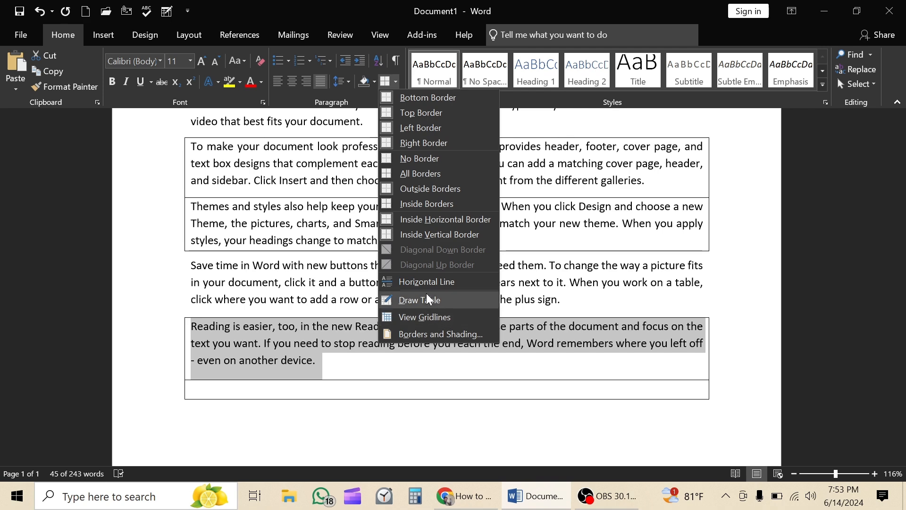
{"action": "left_click", "coordinate": [418, 158]}
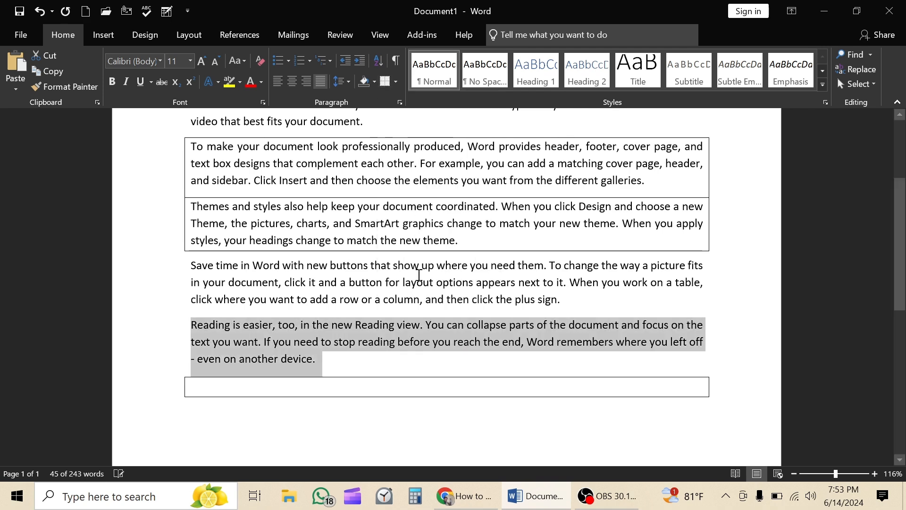
{"action": "left_click", "coordinate": [405, 383]}
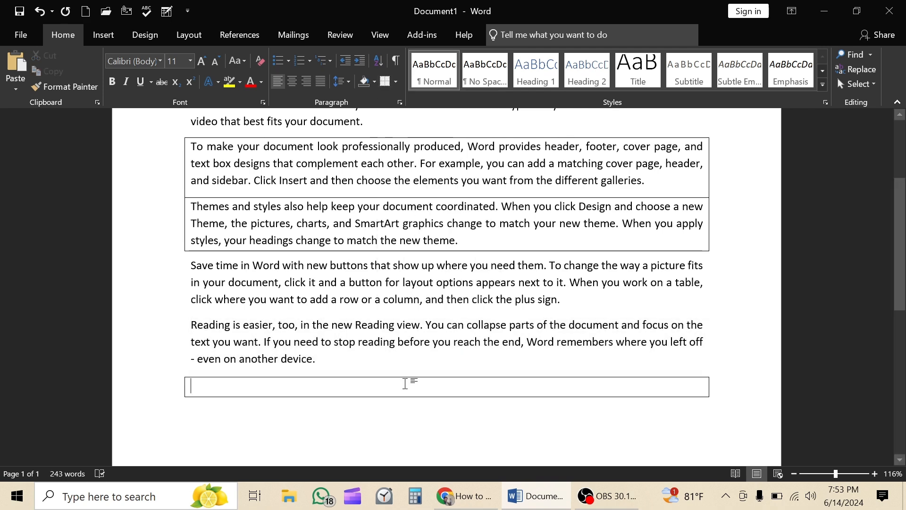
Delete the bordered empty line below the last paragraph and start a new line without a border
{"action": "key", "text": "ctrl+a"}
{"action": "left_click", "coordinate": [406, 394]}
{"action": "left_click", "coordinate": [406, 394]}
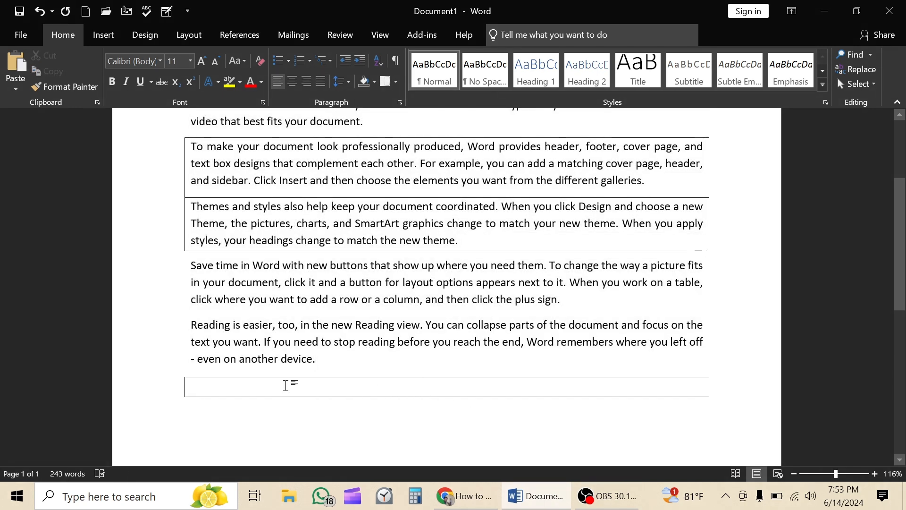
{"action": "key", "text": "BackSpace"}
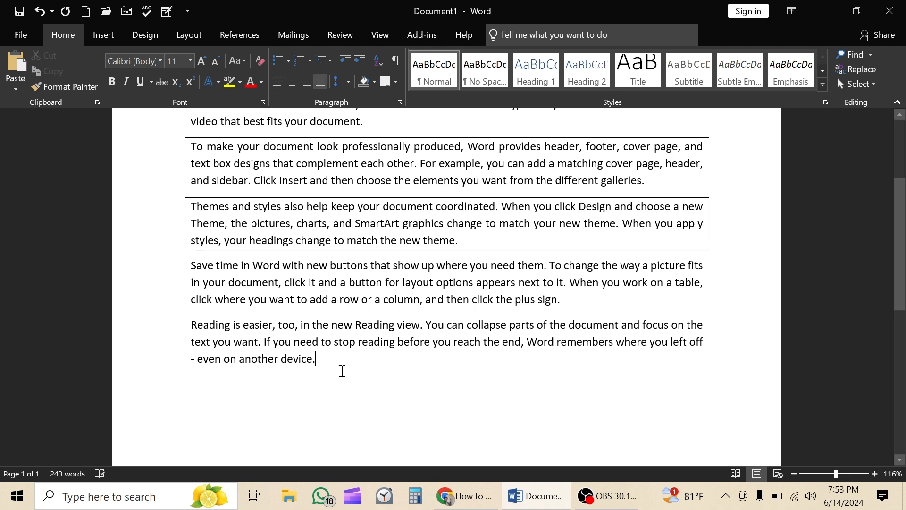
{"action": "key", "text": "Return"}
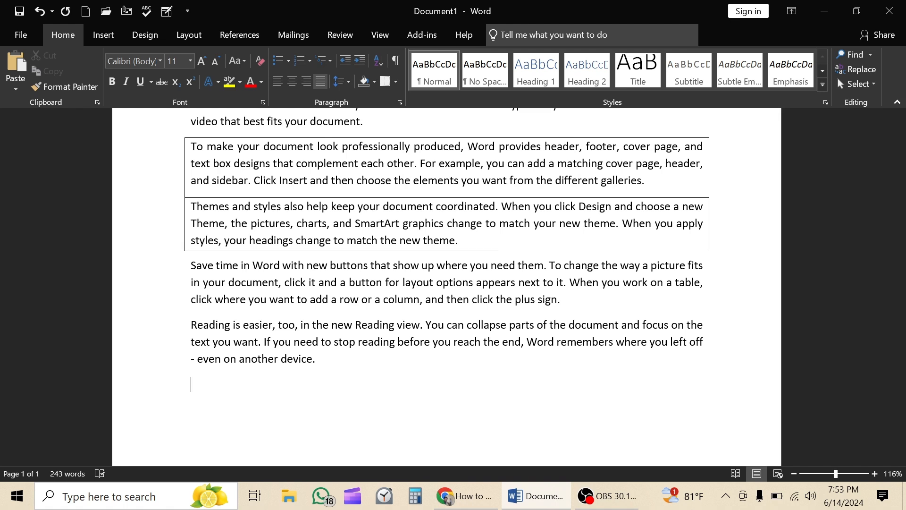
{"action": "left_click_drag", "start_coordinate": [190, 325], "coordinate": [314, 360]}
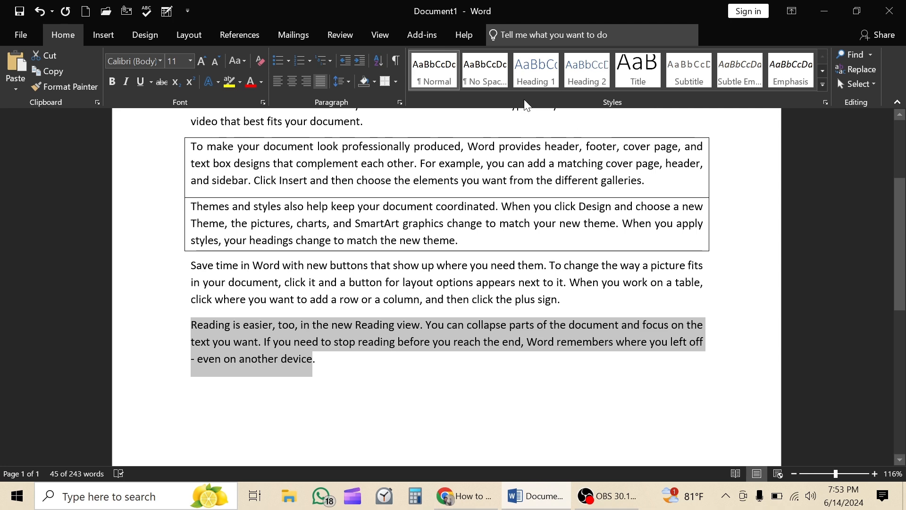
{"action": "left_click", "coordinate": [397, 81]}
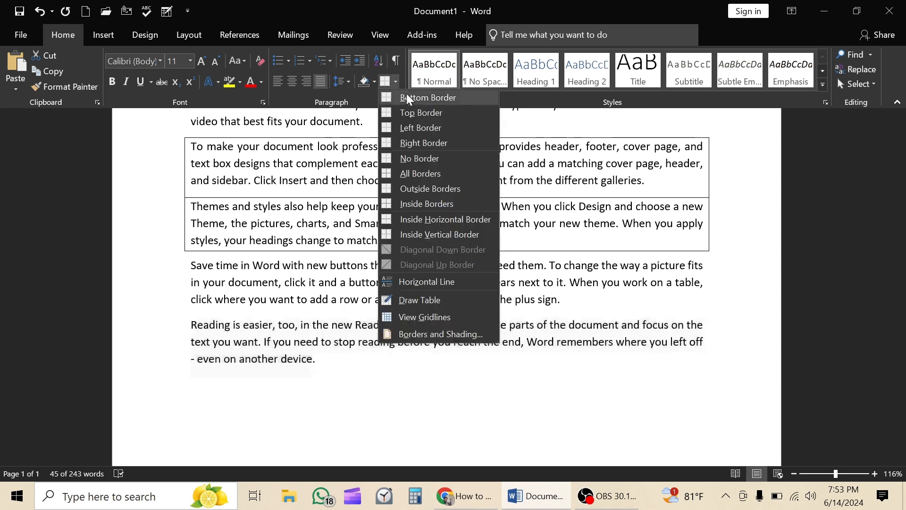
{"action": "key", "text": "Escape"}
{"action": "left_click", "coordinate": [343, 365]}
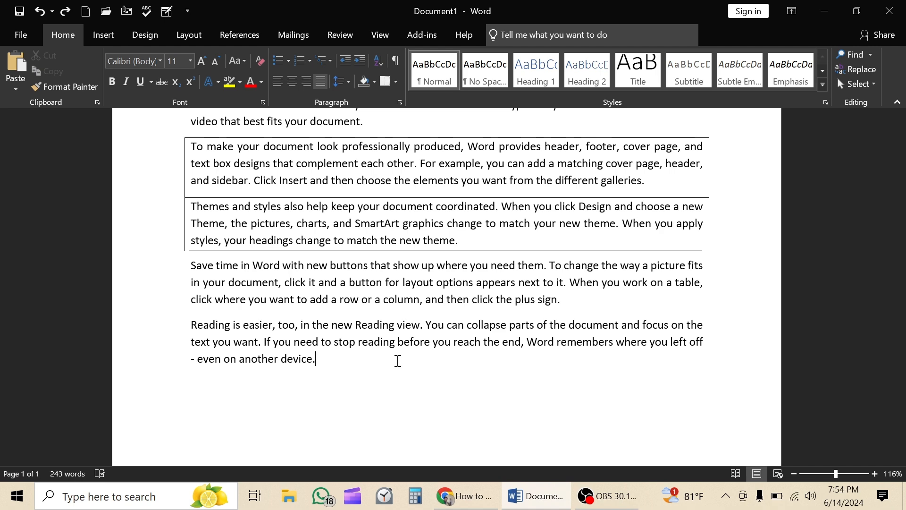
Open the Borders and Shading settings for the last paragraph, choose the solid line style and preview it along the bottom edge
{"action": "left_click", "coordinate": [395, 82]}
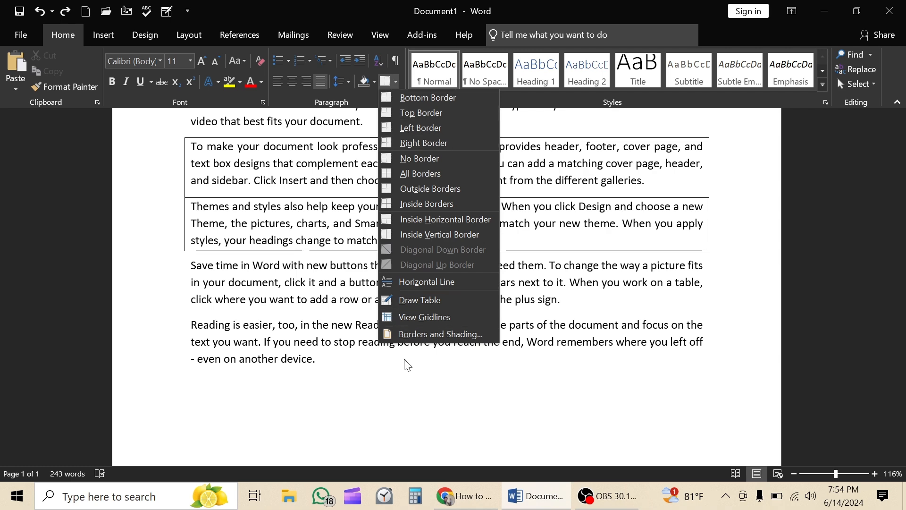
{"action": "left_click", "coordinate": [415, 333]}
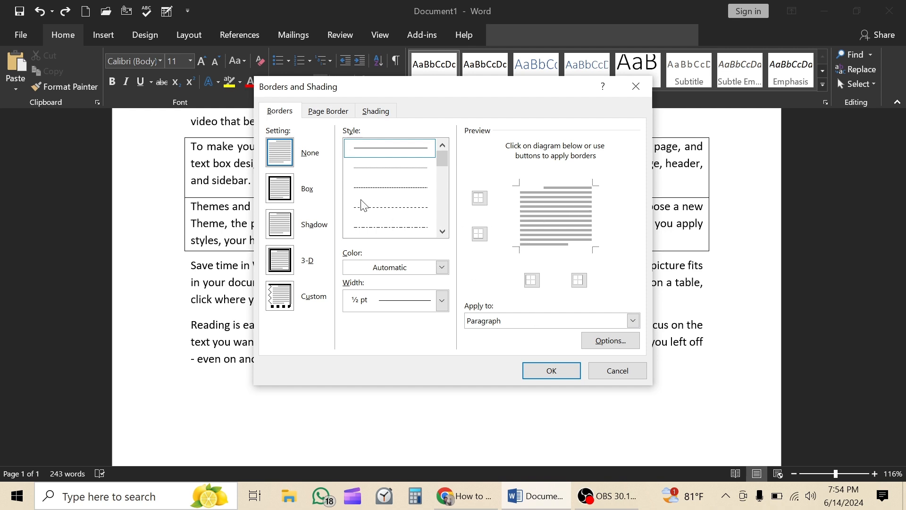
{"action": "left_click", "coordinate": [373, 150]}
{"action": "left_click", "coordinate": [582, 224]}
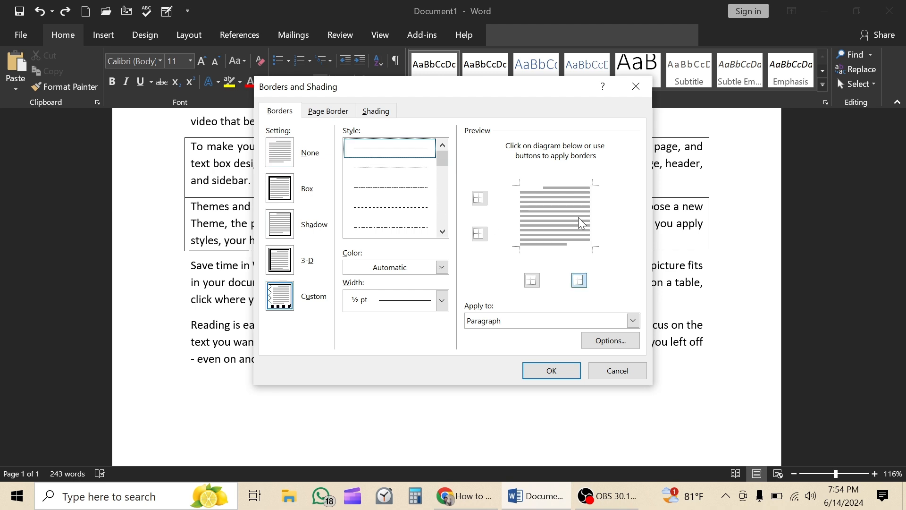
{"action": "left_click", "coordinate": [577, 217]}
{"action": "left_click", "coordinate": [562, 243]}
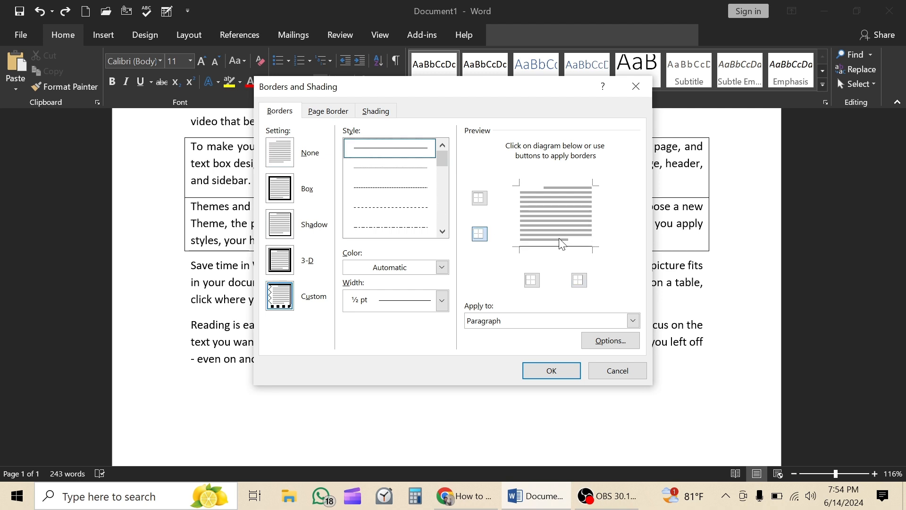
Try left, top and right borders around the last paragraph in the preview, then clear every edge
{"action": "left_click", "coordinate": [521, 212]}
{"action": "left_click", "coordinate": [570, 187]}
{"action": "left_click", "coordinate": [583, 207]}
{"action": "left_click", "coordinate": [577, 244]}
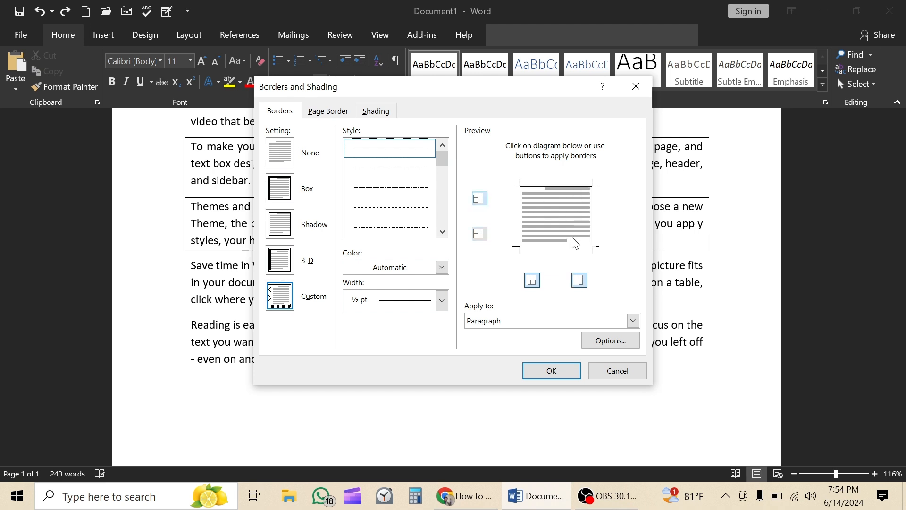
{"action": "left_click", "coordinate": [525, 211]}
{"action": "left_click", "coordinate": [545, 188]}
{"action": "left_click", "coordinate": [587, 203]}
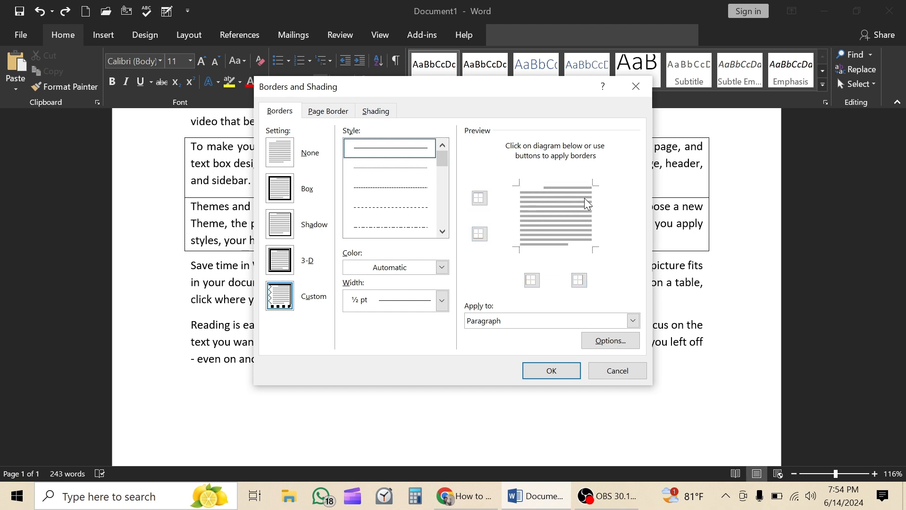
Add only a solid bottom border to the last paragraph and confirm the border settings
{"action": "left_click", "coordinate": [563, 245]}
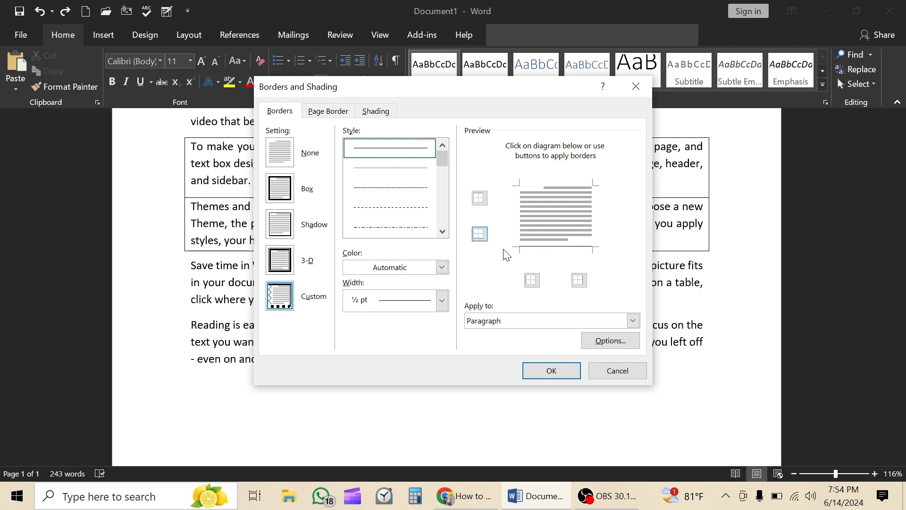
{"action": "left_click", "coordinate": [560, 374]}
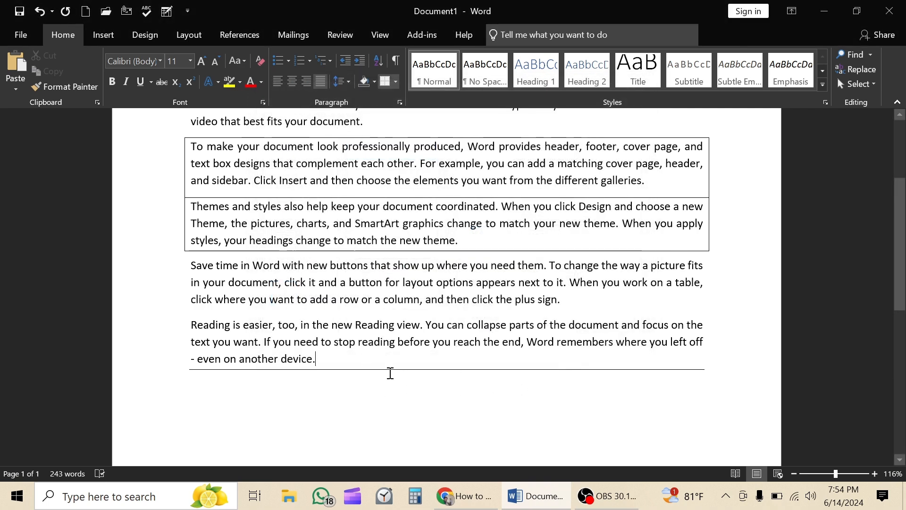
Add only a solid ½ pt right border to the first body paragraph through the Borders and Shading settings
{"action": "scroll", "coordinate": [410, 376], "scroll_direction": "up", "scroll_amount": 4}
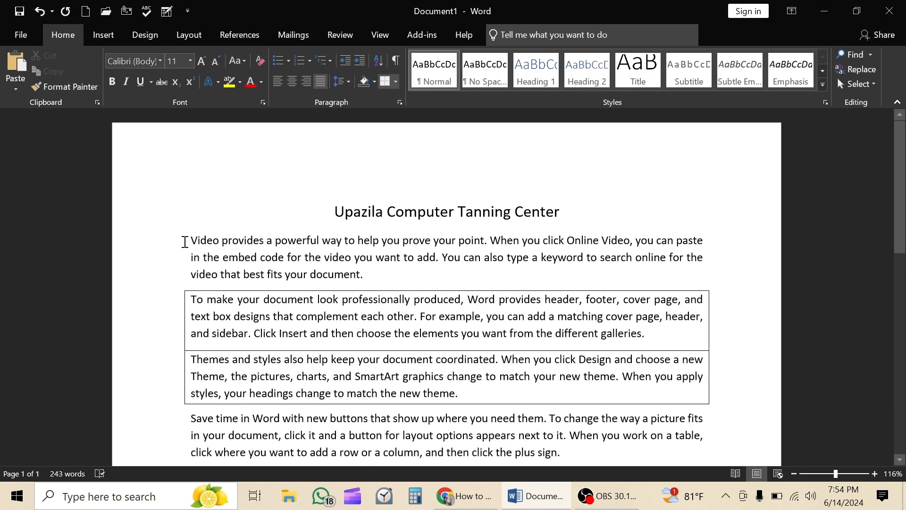
{"action": "left_click_drag", "start_coordinate": [365, 275], "coordinate": [206, 242]}
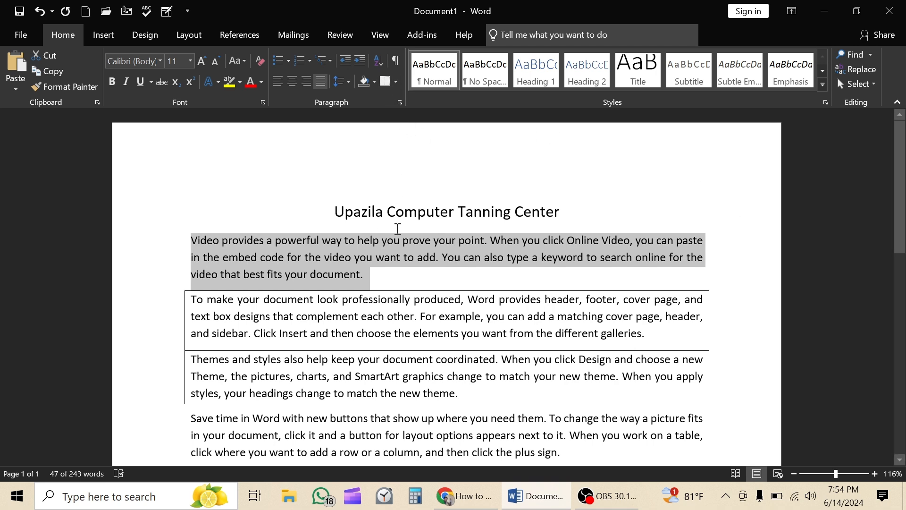
{"action": "left_click", "coordinate": [397, 82]}
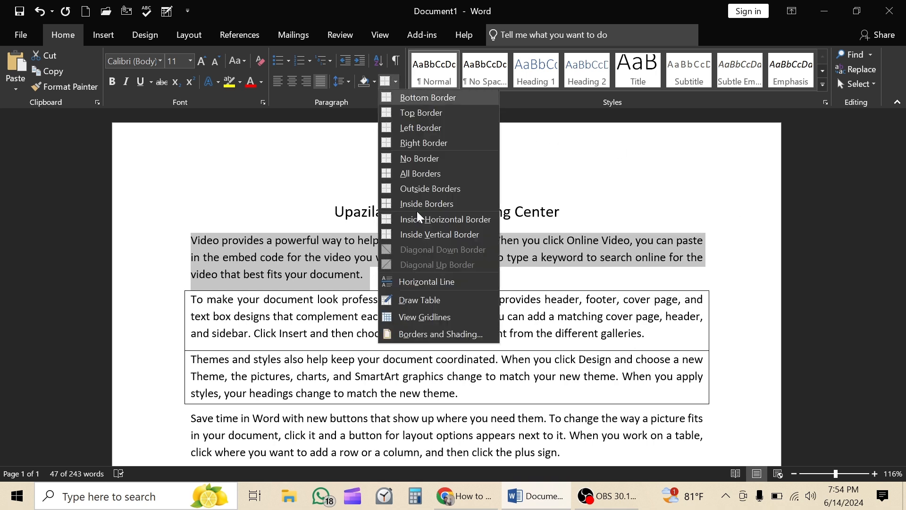
{"action": "left_click", "coordinate": [426, 336]}
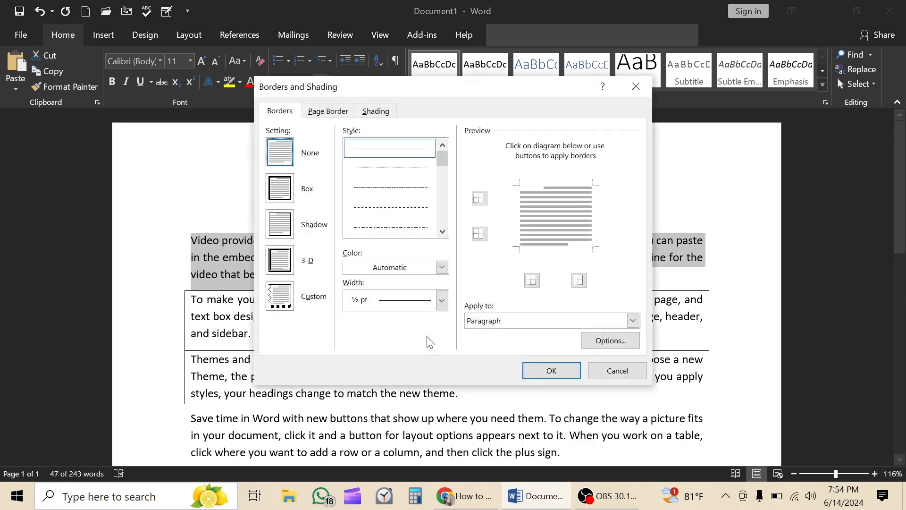
{"action": "left_click", "coordinate": [585, 212]}
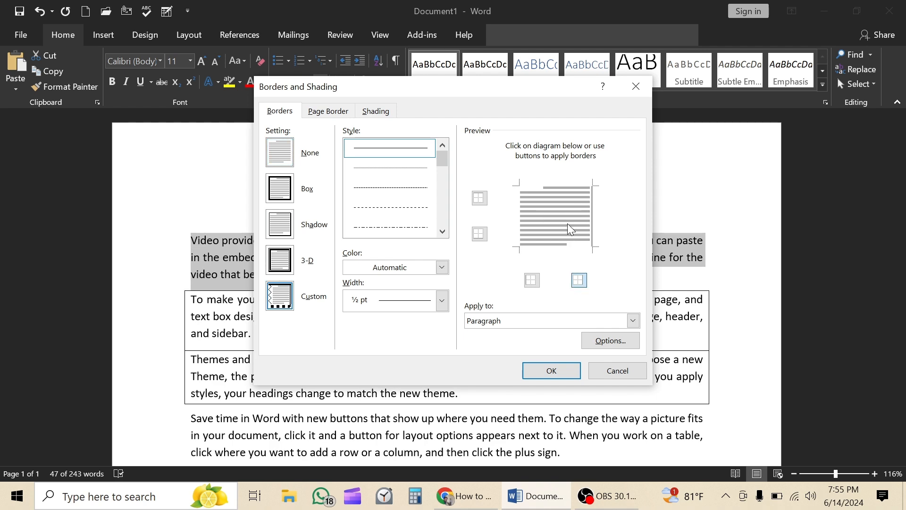
{"action": "left_click", "coordinate": [564, 371]}
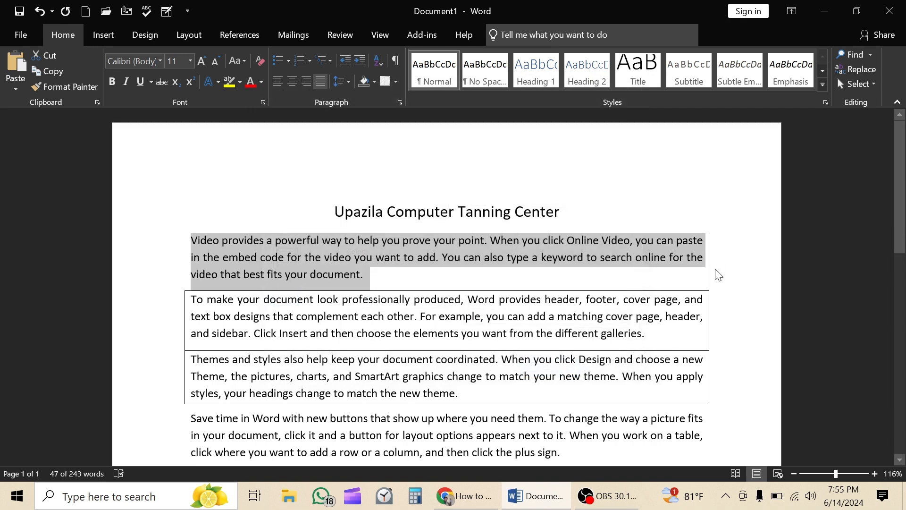
{"action": "left_click", "coordinate": [715, 270]}
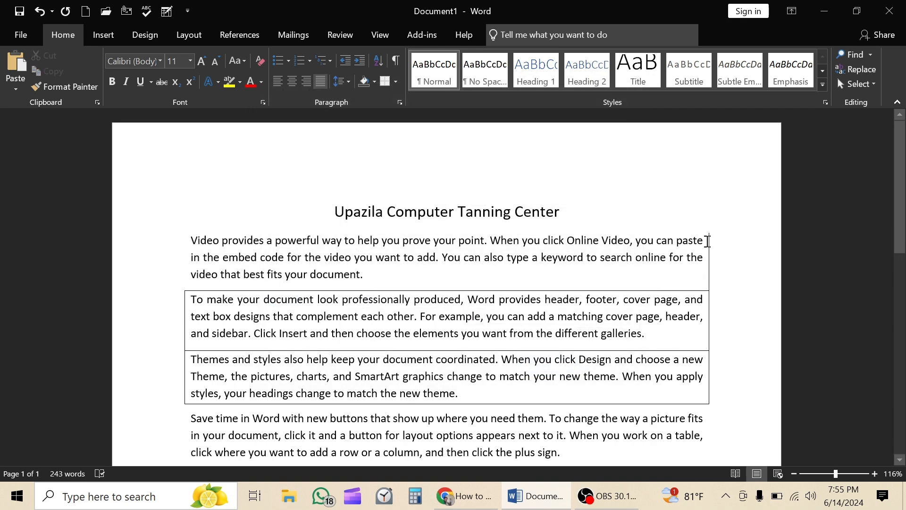
{"action": "scroll", "coordinate": [692, 277], "scroll_direction": "down", "scroll_amount": 3}
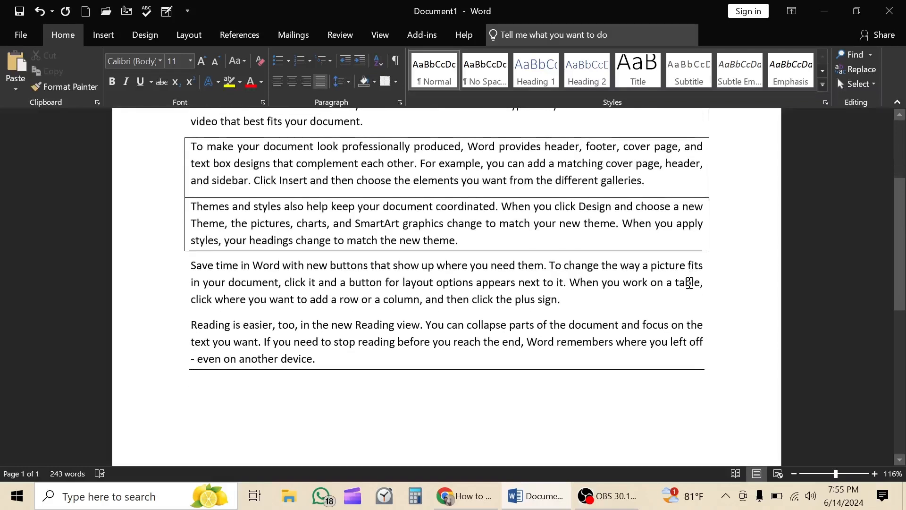
{"action": "scroll", "coordinate": [678, 295], "scroll_direction": "up", "scroll_amount": 3}
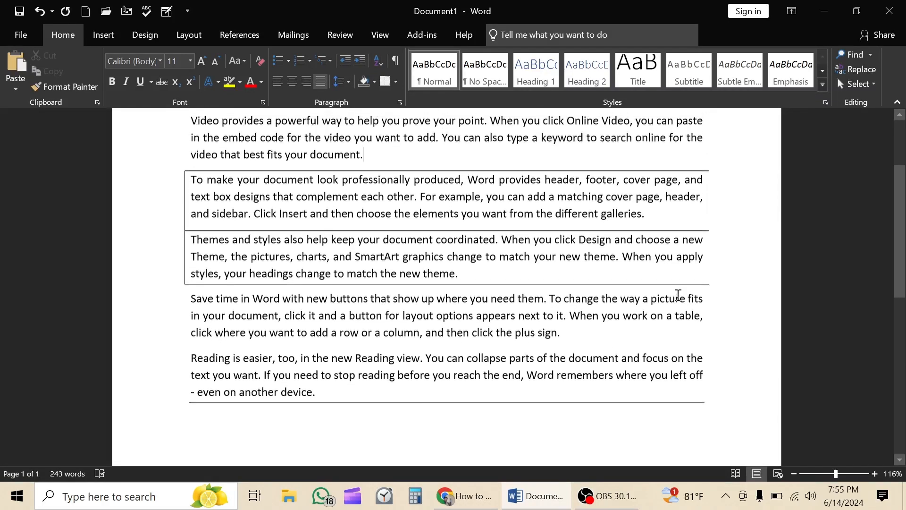
{"action": "left_click", "coordinate": [397, 81]}
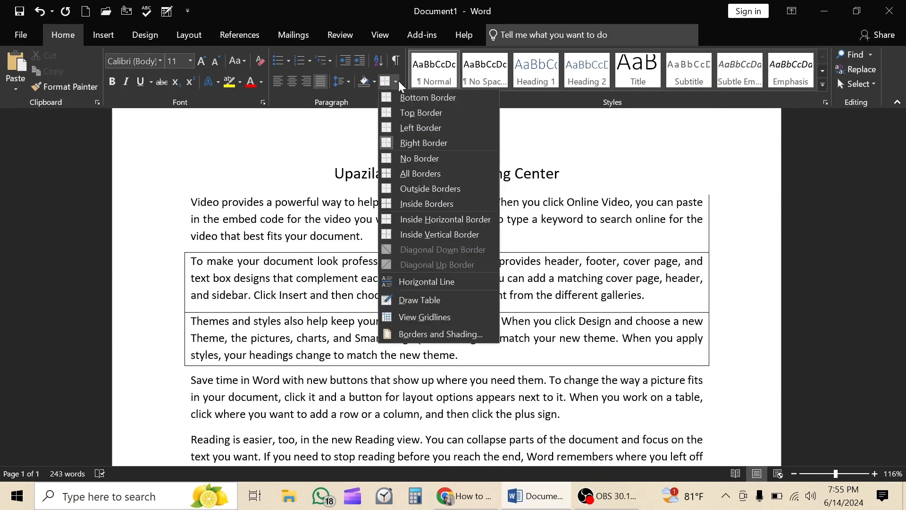
{"action": "left_click", "coordinate": [430, 336]}
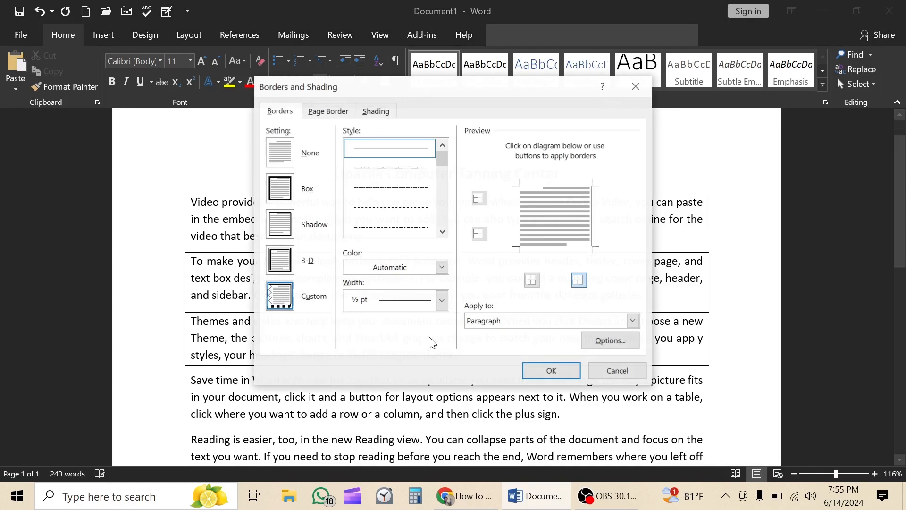
{"action": "left_click", "coordinate": [597, 378]}
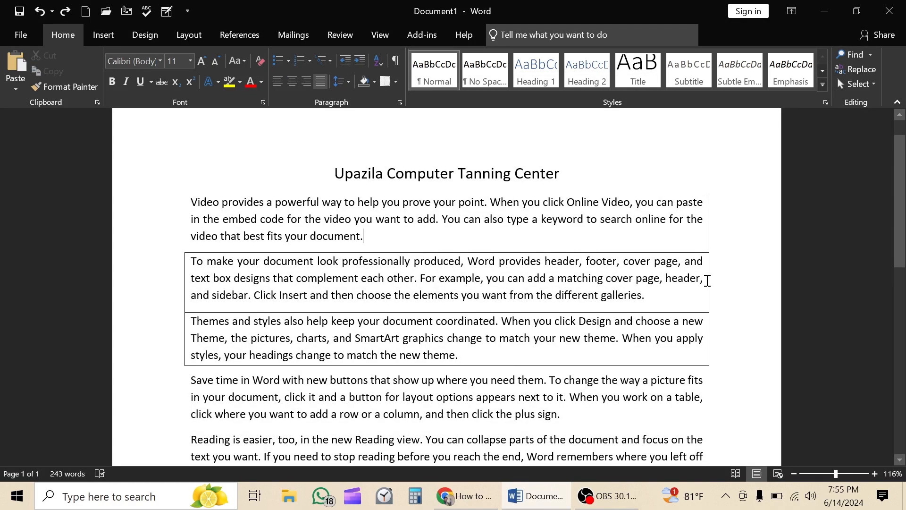
Remove all borders from the entire document
{"action": "scroll", "coordinate": [440, 264], "scroll_direction": "down", "scroll_amount": 2}
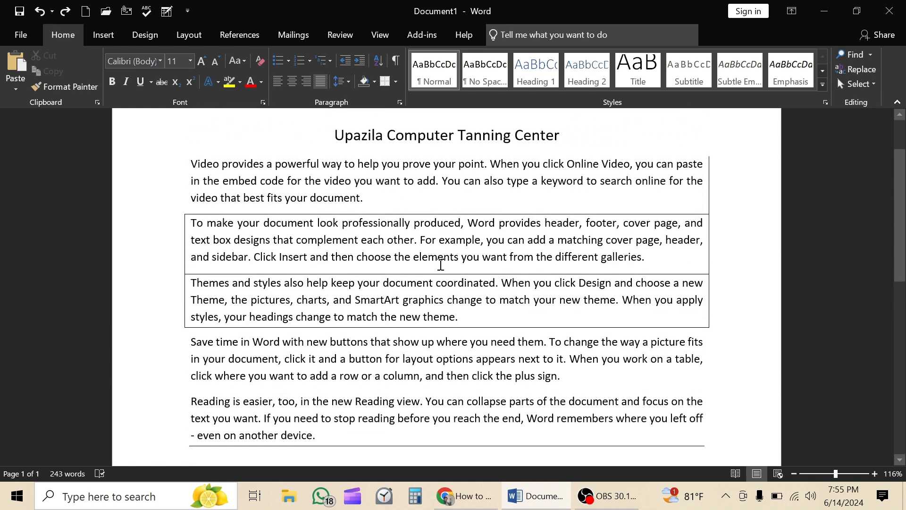
{"action": "key", "text": "ctrl+a"}
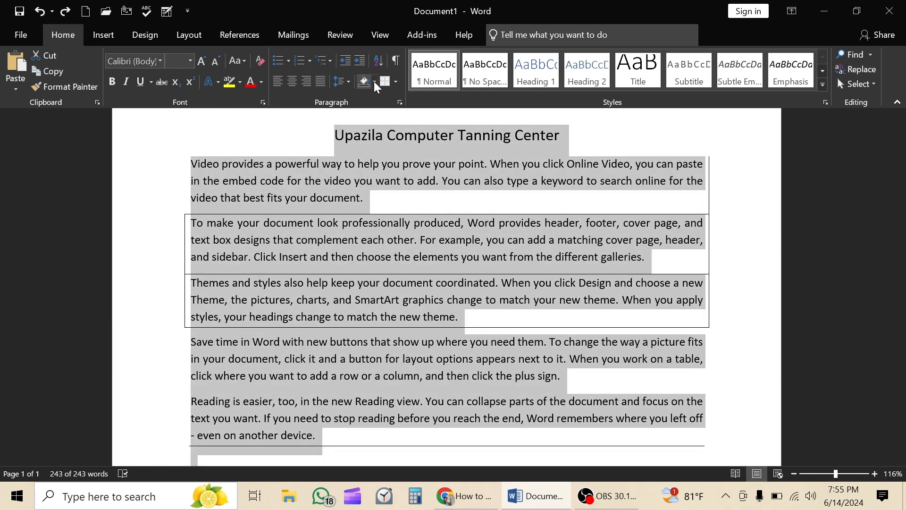
{"action": "left_click", "coordinate": [396, 82]}
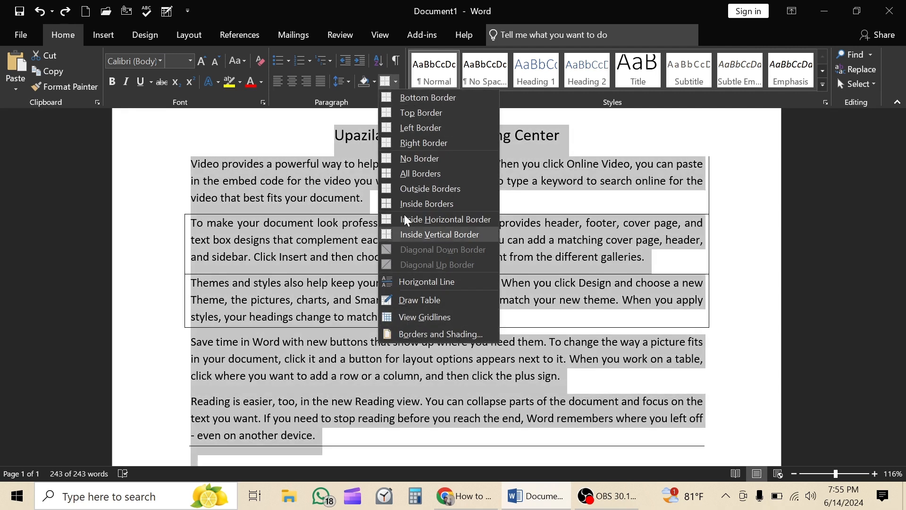
{"action": "left_click", "coordinate": [412, 159]}
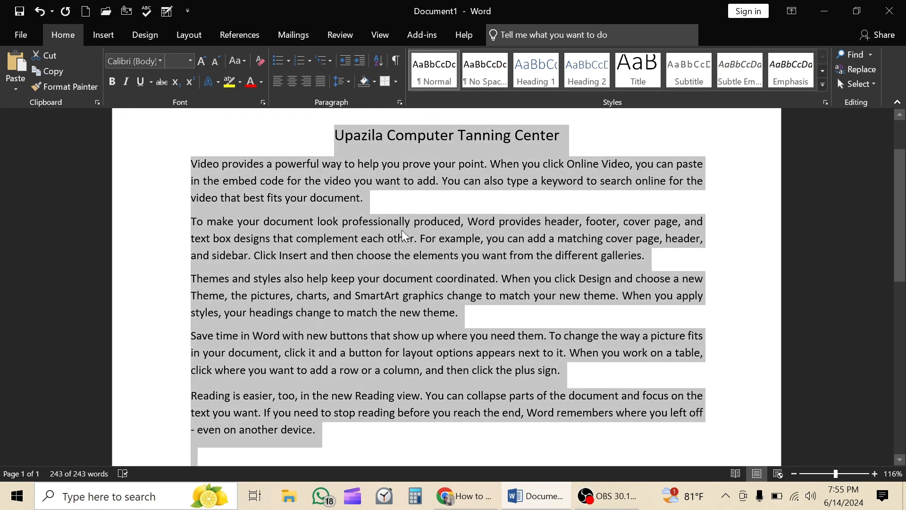
{"action": "left_click", "coordinate": [402, 230]}
Apply the four-diamond bullet to the first body paragraph, starting with "Video provides"
{"action": "scroll", "coordinate": [329, 194], "scroll_direction": "up", "scroll_amount": 2}
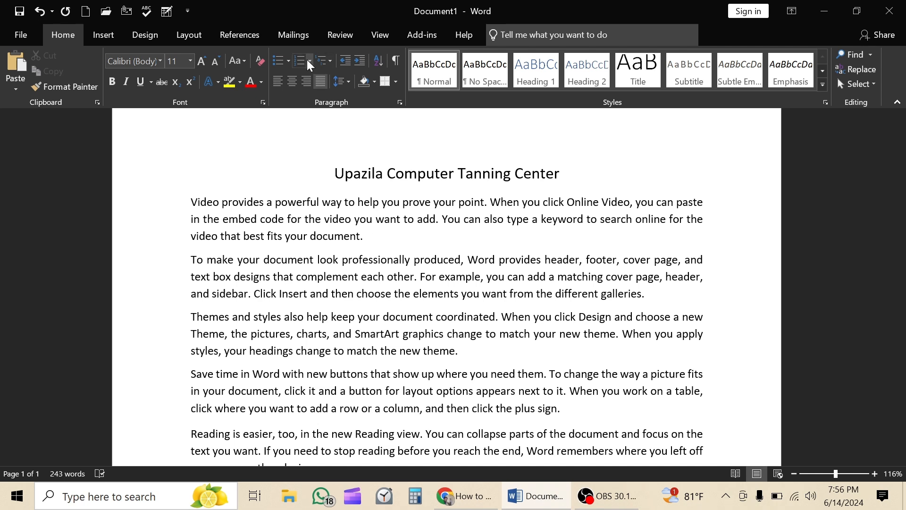
{"action": "left_click", "coordinate": [193, 201]}
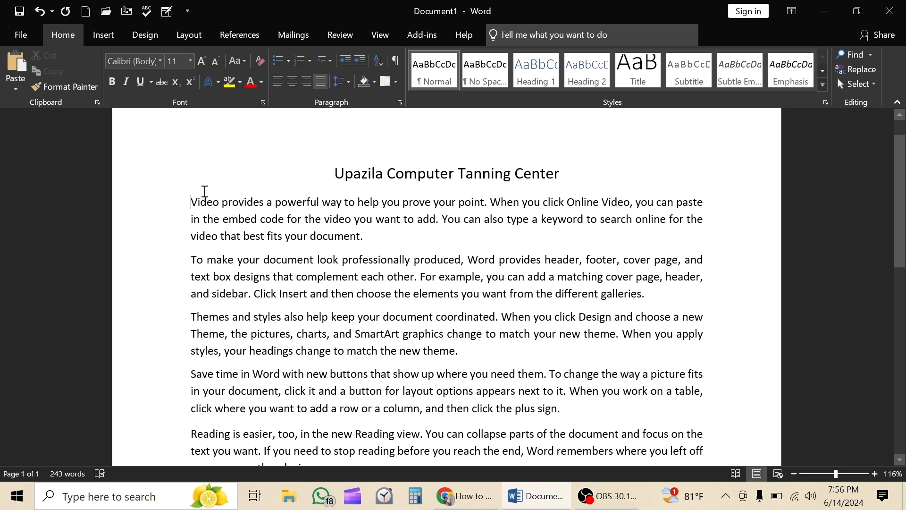
{"action": "left_click", "coordinate": [288, 62]}
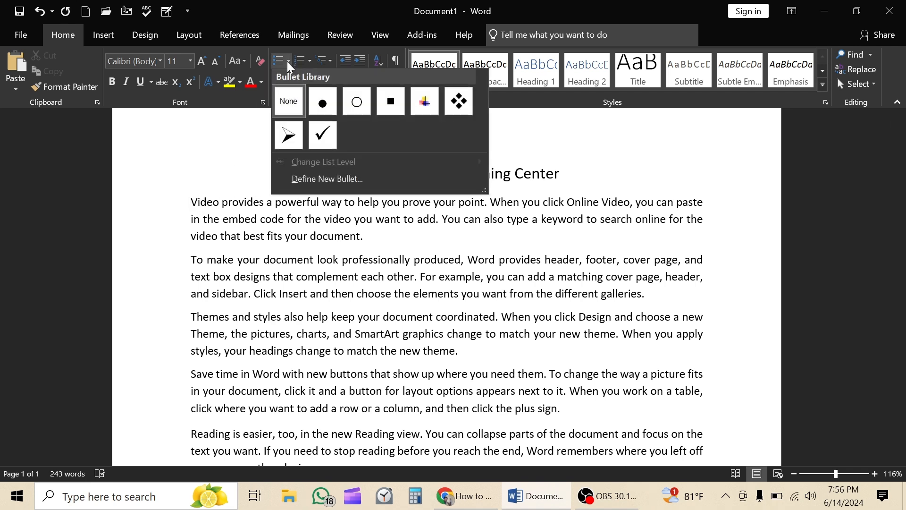
{"action": "left_click", "coordinate": [454, 102]}
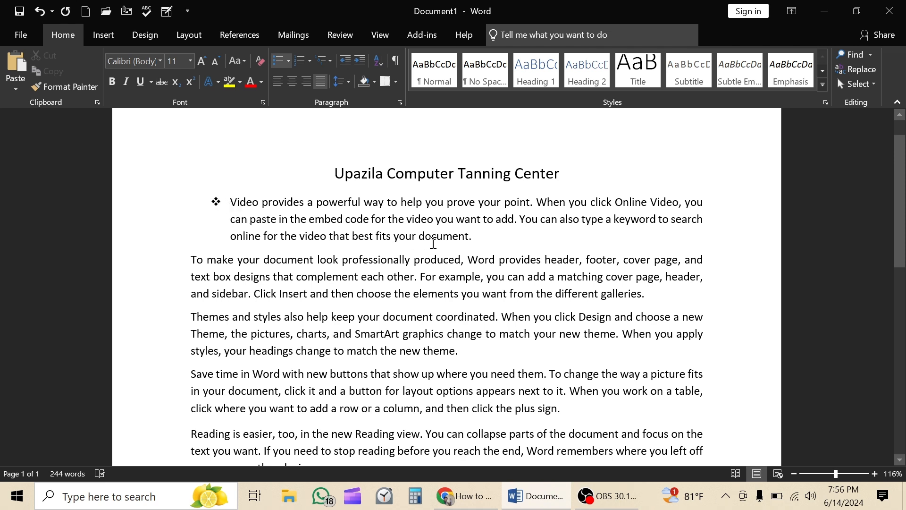
Add a second bullet item reading "Hj" below the first bulleted paragraph and start an empty third item
{"action": "left_click", "coordinate": [484, 241]}
{"action": "key", "text": "Return"}
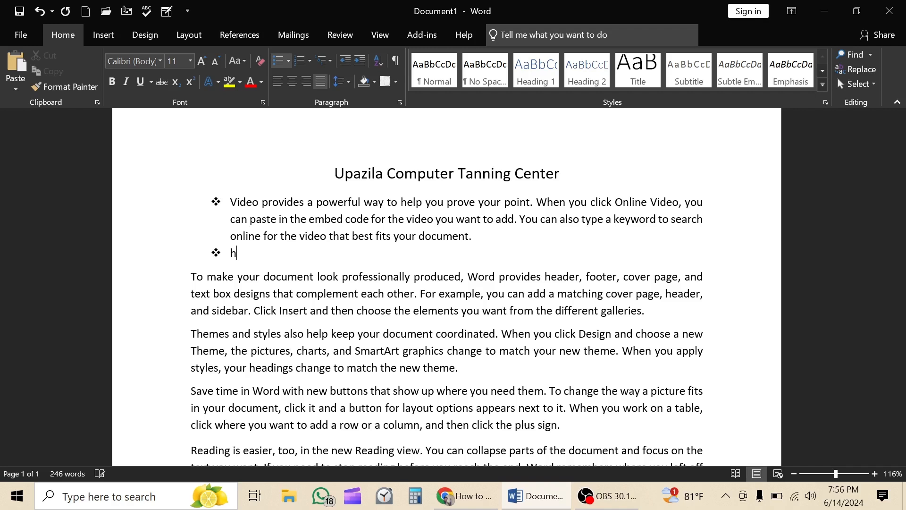
{"action": "type", "text": "hj"}
{"action": "key", "text": "Return"}
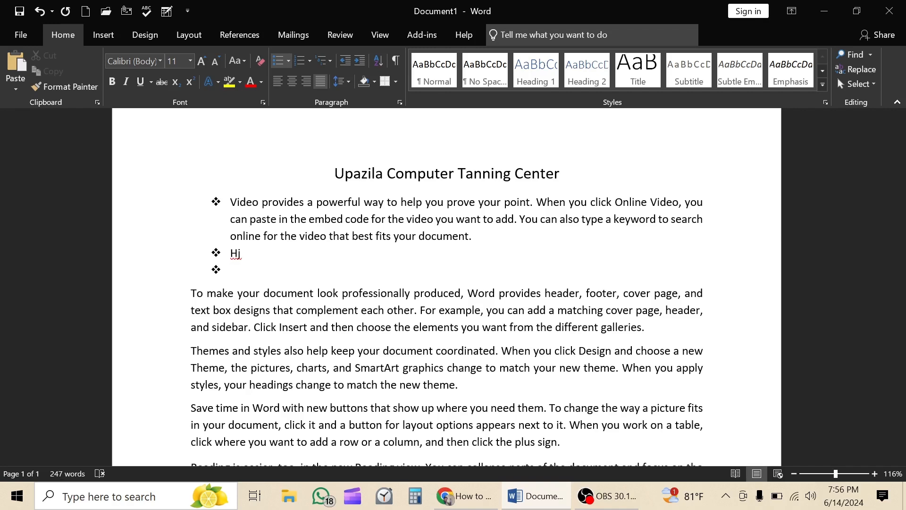
Define a new bullet from the Wingdings symbol with character code 208 and apply it to the whole list
{"action": "left_click", "coordinate": [217, 202]}
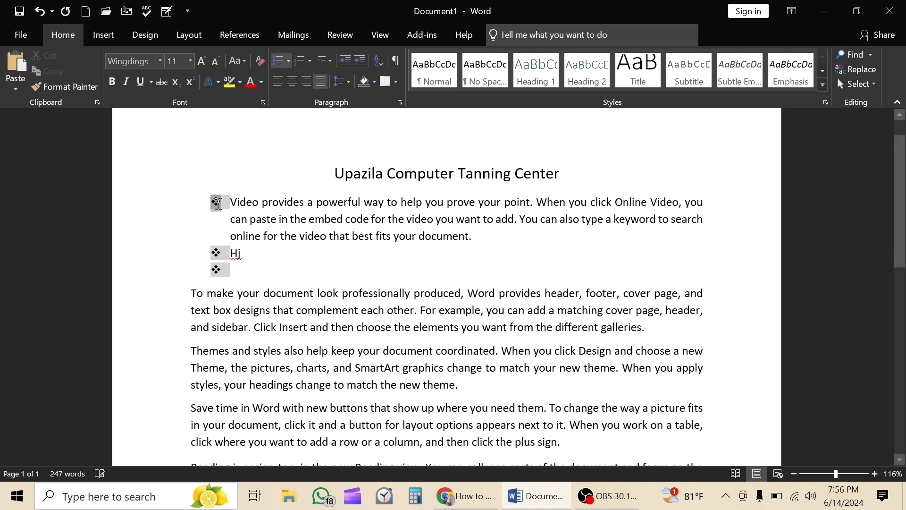
{"action": "left_click", "coordinate": [288, 60]}
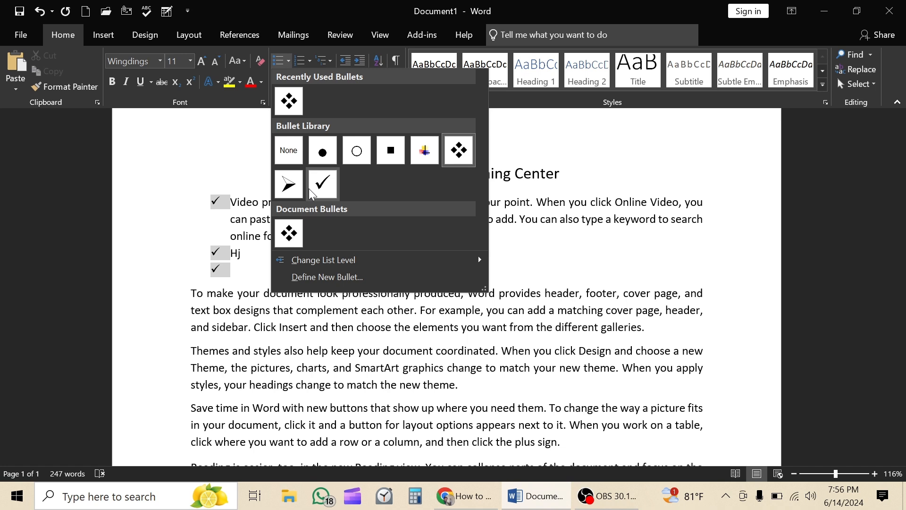
{"action": "left_click", "coordinate": [310, 276]}
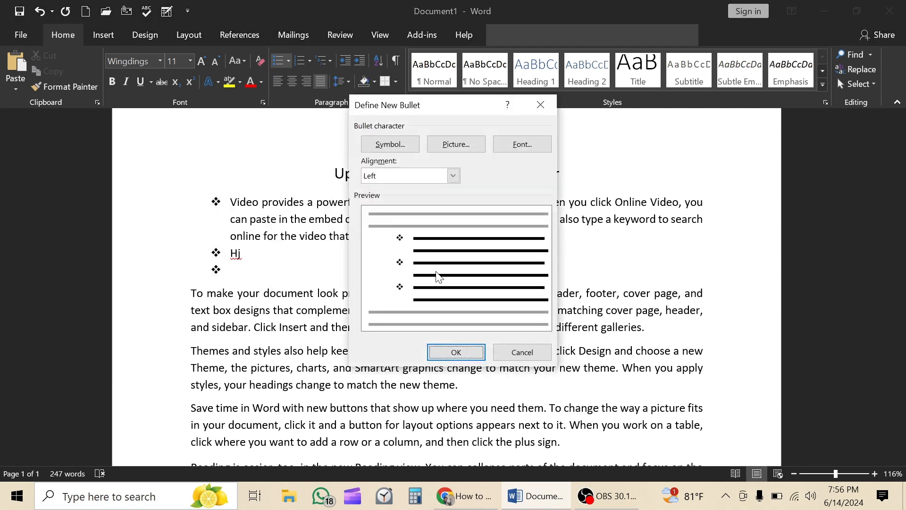
{"action": "left_click", "coordinate": [391, 144]}
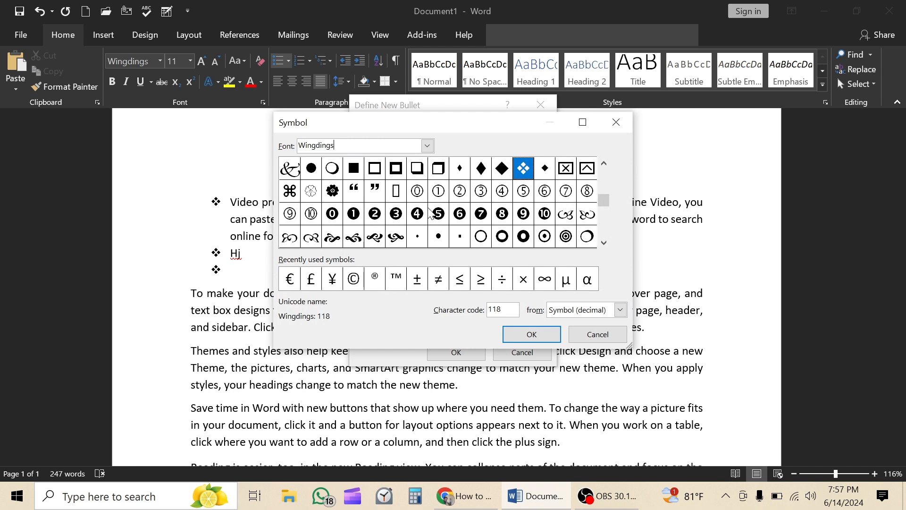
{"action": "left_click", "coordinate": [427, 146]}
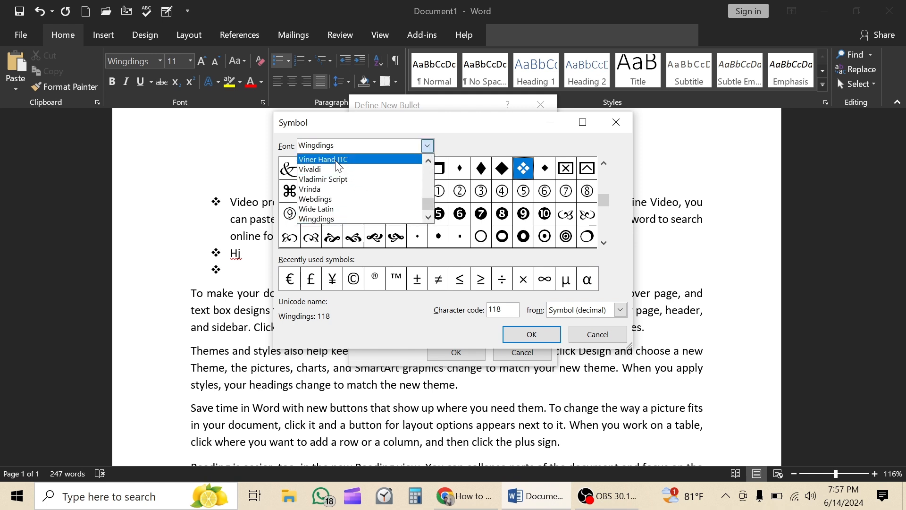
{"action": "left_click", "coordinate": [481, 225]}
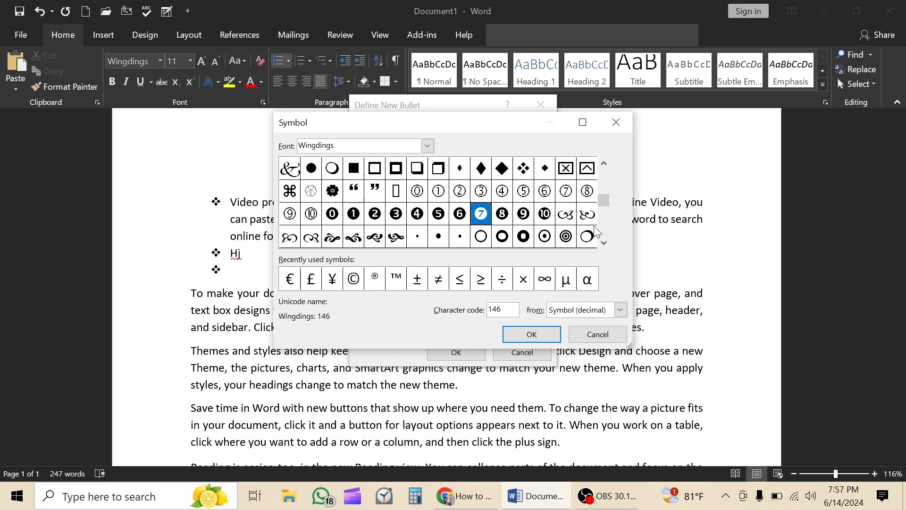
{"action": "left_click", "coordinate": [605, 226]}
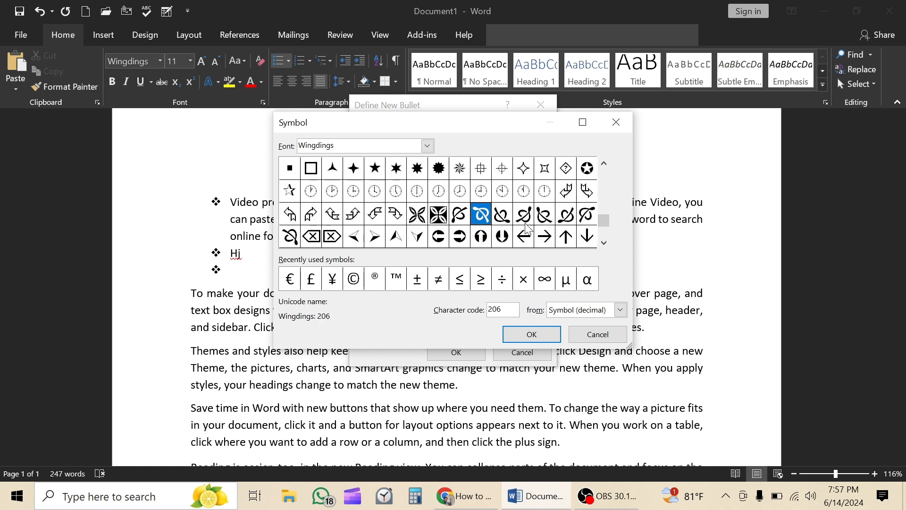
{"action": "scroll", "coordinate": [599, 236], "scroll_direction": "down", "scroll_amount": 2}
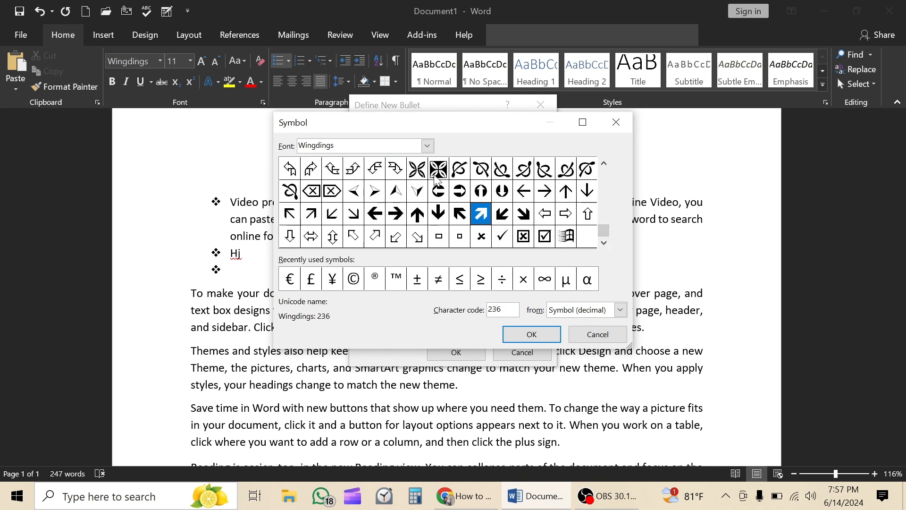
{"action": "left_click", "coordinate": [524, 171]}
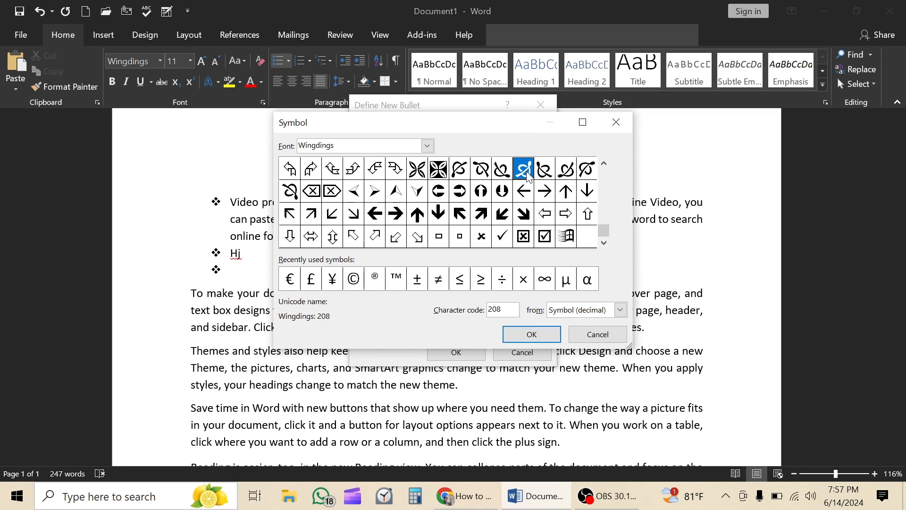
{"action": "left_click", "coordinate": [519, 332]}
{"action": "left_click", "coordinate": [456, 353]}
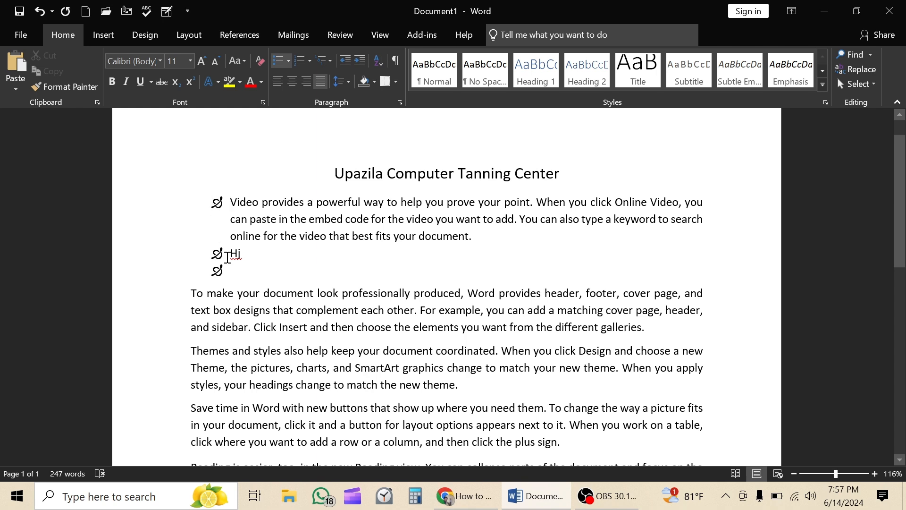
Define a new bullet from the Wingdings symbol with character code 94 and apply it to the whole list
{"action": "left_click", "coordinate": [219, 203]}
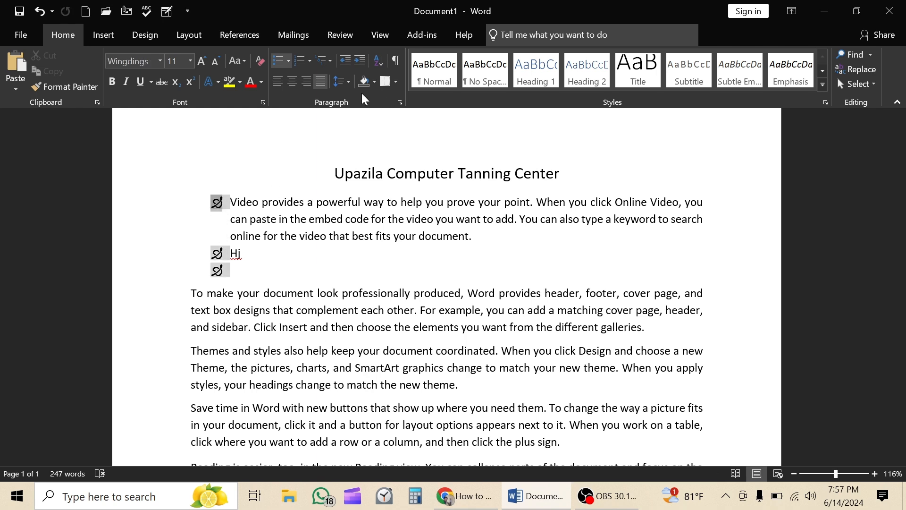
{"action": "left_click", "coordinate": [288, 61]}
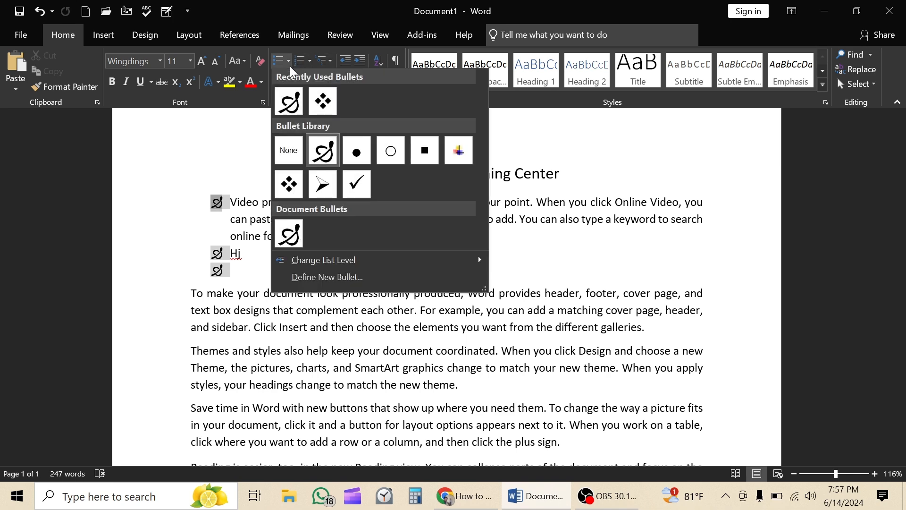
{"action": "left_click", "coordinate": [341, 279]}
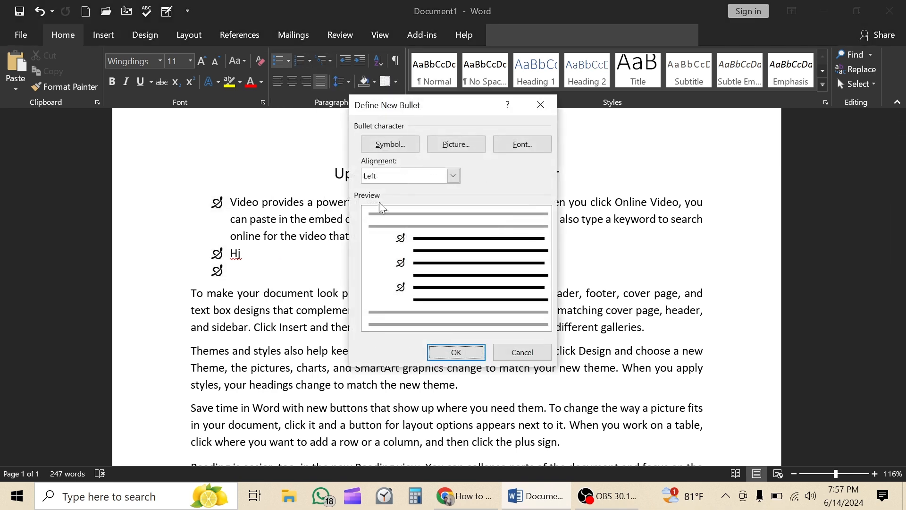
{"action": "left_click", "coordinate": [386, 146]}
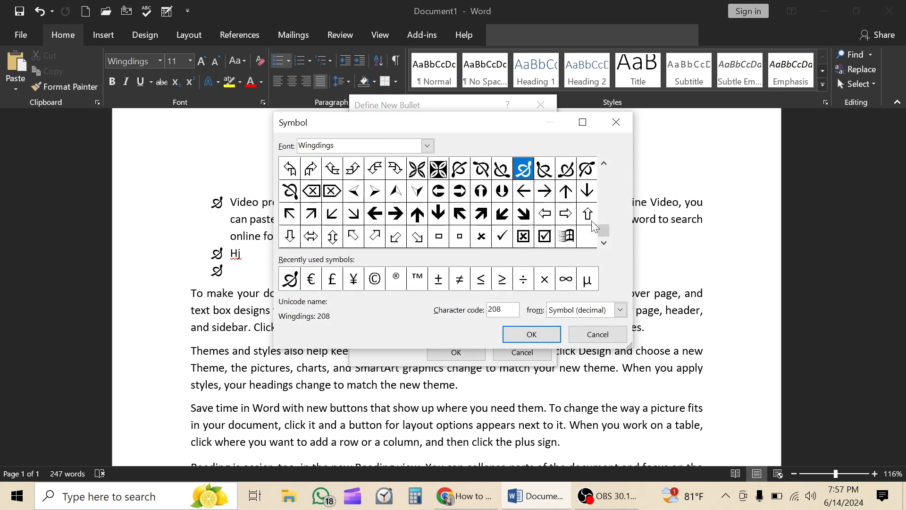
{"action": "left_click", "coordinate": [599, 191]}
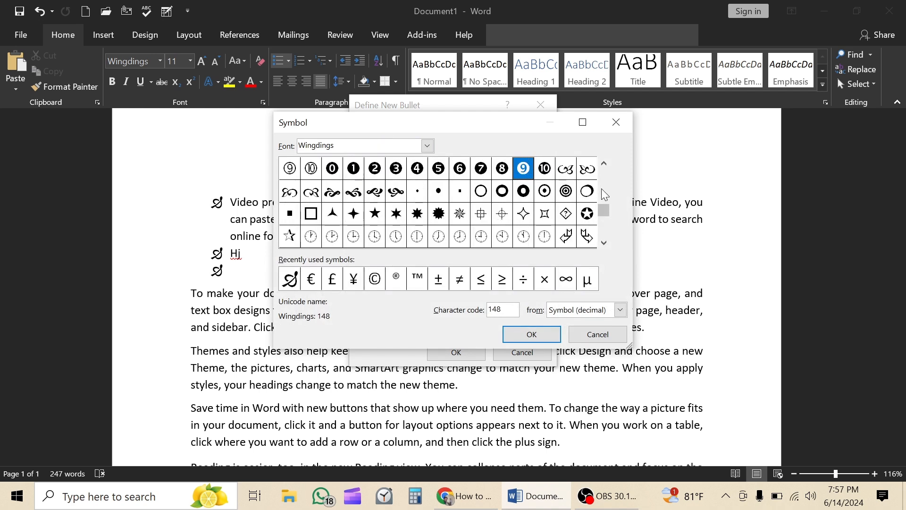
{"action": "left_click", "coordinate": [603, 191]}
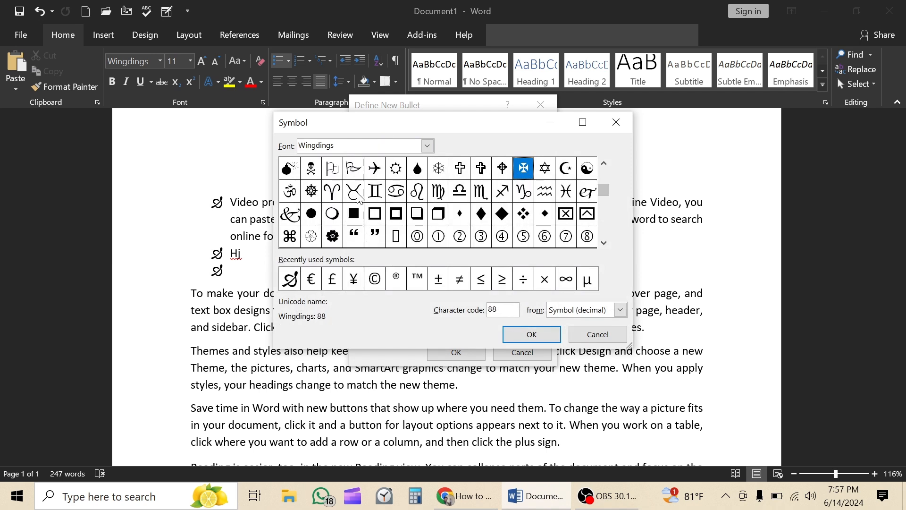
{"action": "left_click", "coordinate": [332, 194]}
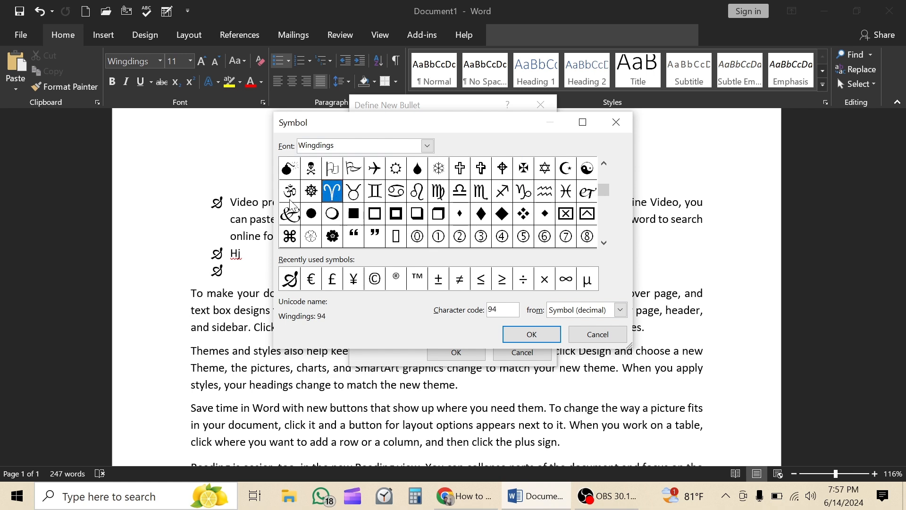
{"action": "left_click", "coordinate": [510, 339]}
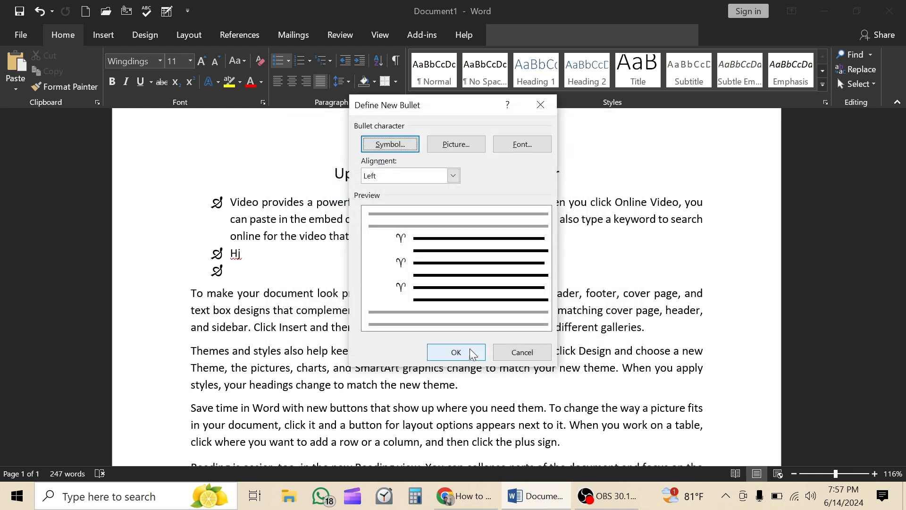
{"action": "left_click", "coordinate": [456, 352]}
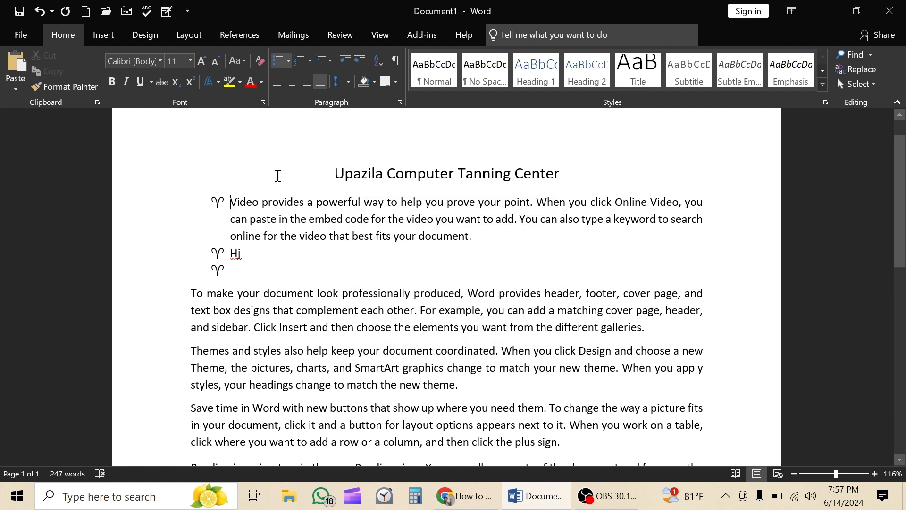
Change the whole list's bullets to the hollow shadowed square bullet
{"action": "left_click", "coordinate": [289, 60]}
{"action": "left_click", "coordinate": [289, 61]}
{"action": "left_click", "coordinate": [239, 257]}
{"action": "left_click", "coordinate": [192, 297]}
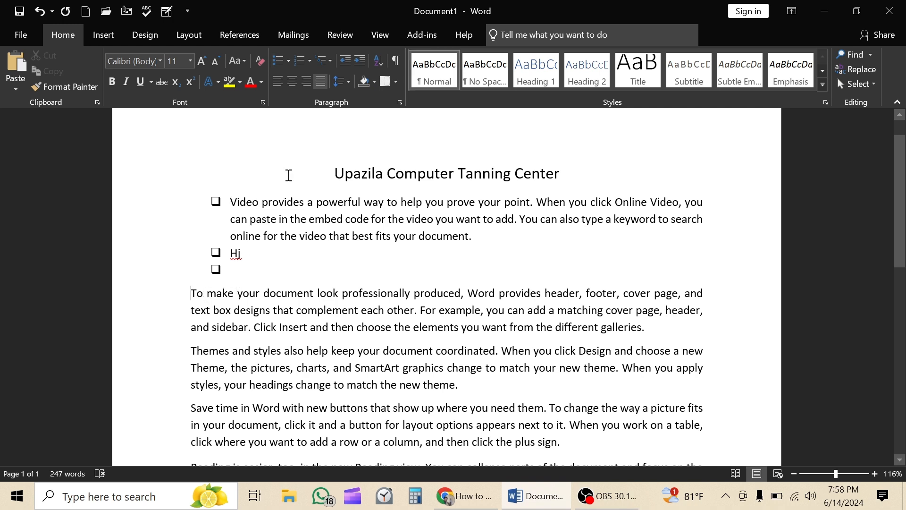
Replace the list's square bullets with the 1) 2) 3) numbering format
{"action": "left_click", "coordinate": [215, 202]}
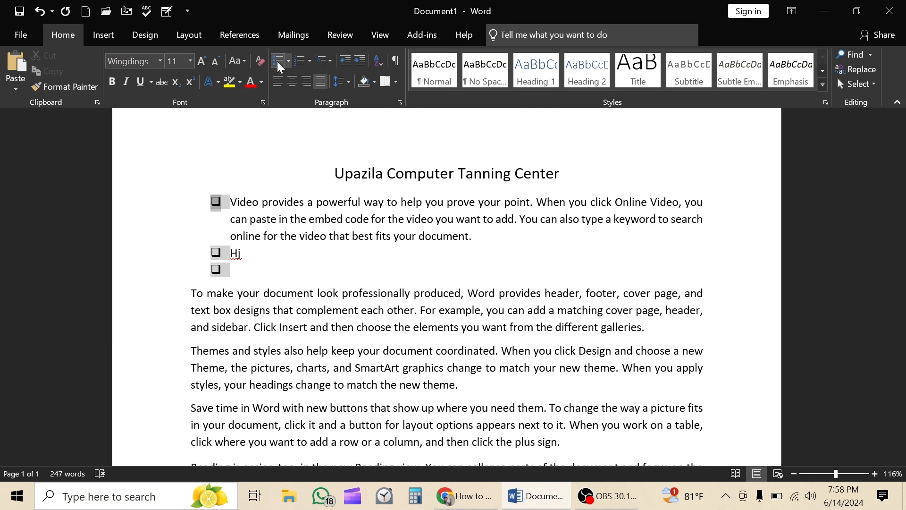
{"action": "left_click", "coordinate": [308, 62]}
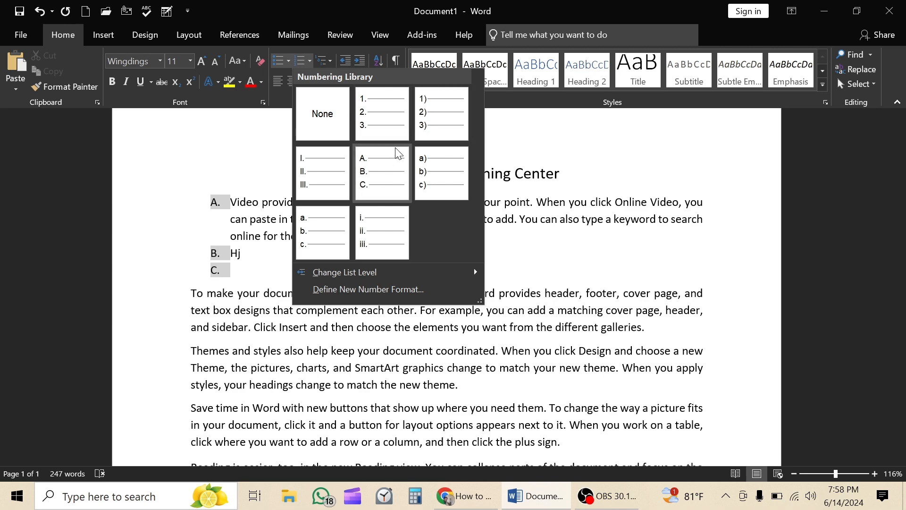
{"action": "left_click", "coordinate": [434, 114]}
Enter "Hh" as the third list item and start an empty fourth item
{"action": "scroll", "coordinate": [241, 252], "scroll_direction": "down", "scroll_amount": 3}
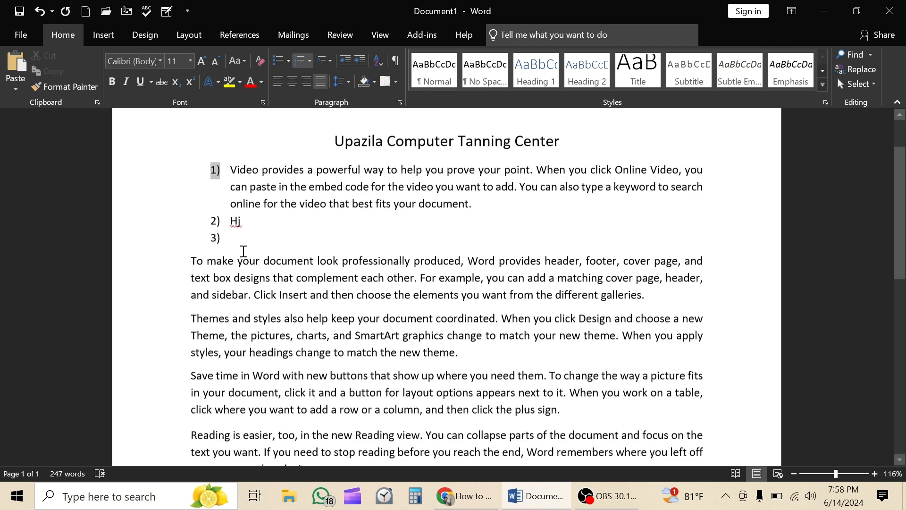
{"action": "left_click", "coordinate": [232, 196]}
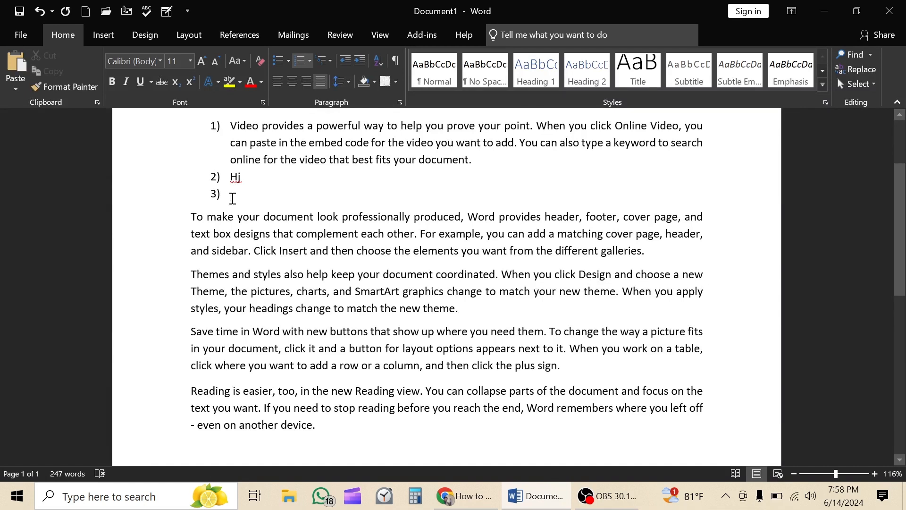
{"action": "type", "text": "hh"}
{"action": "key", "text": "Return"}
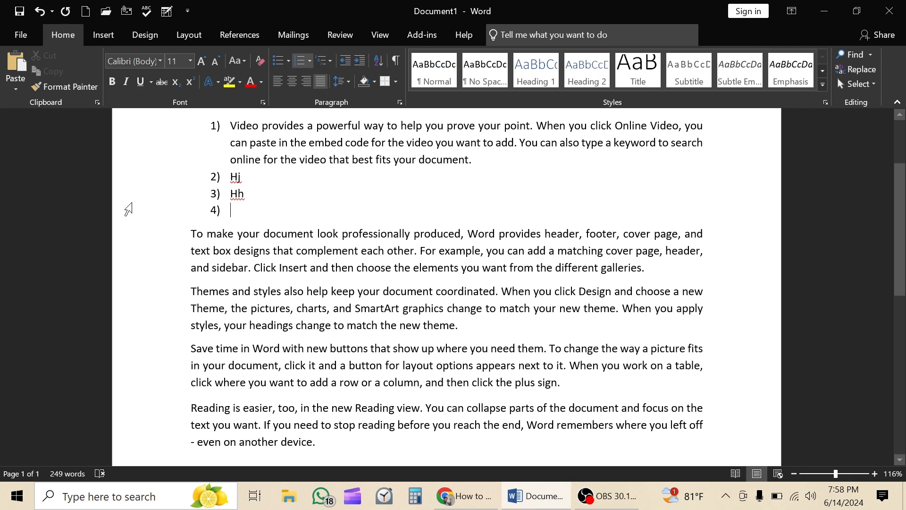
Preview the numbering library formats on the whole list without applying one
{"action": "scroll", "coordinate": [243, 205], "scroll_direction": "up", "scroll_amount": 3}
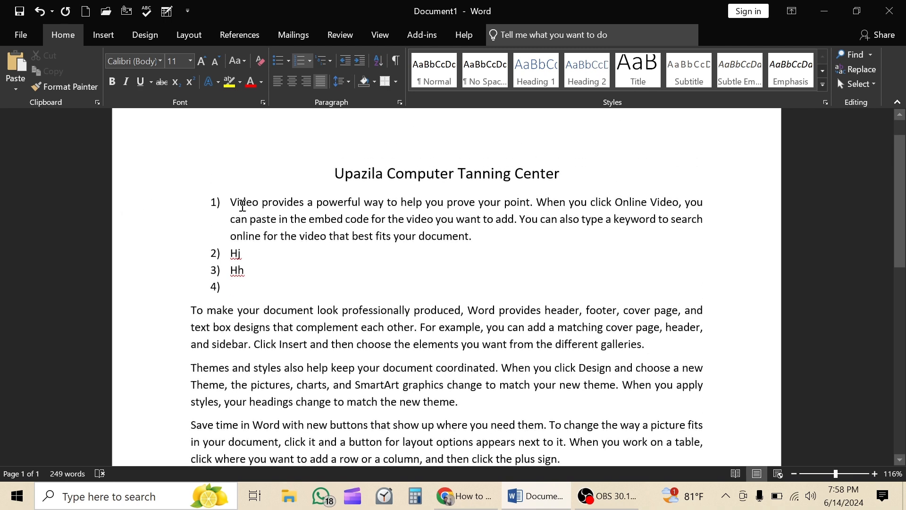
{"action": "left_click", "coordinate": [215, 203]}
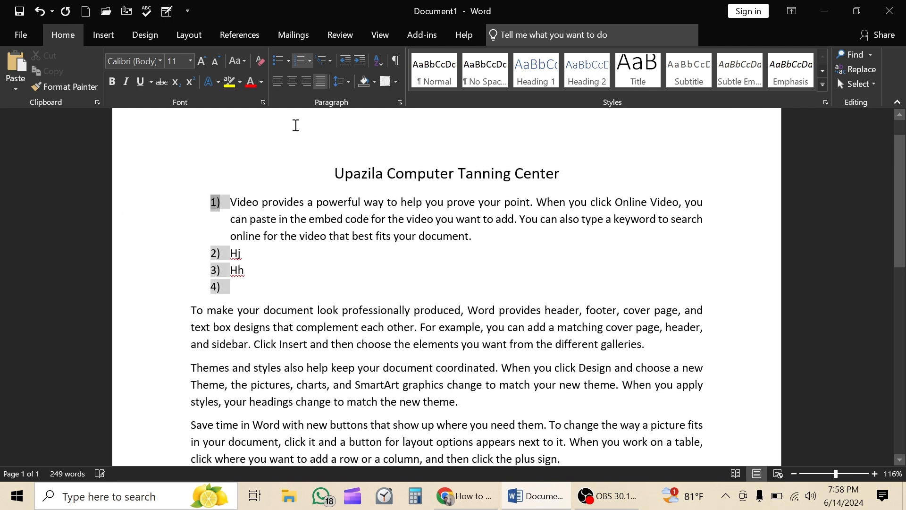
{"action": "left_click", "coordinate": [309, 60]}
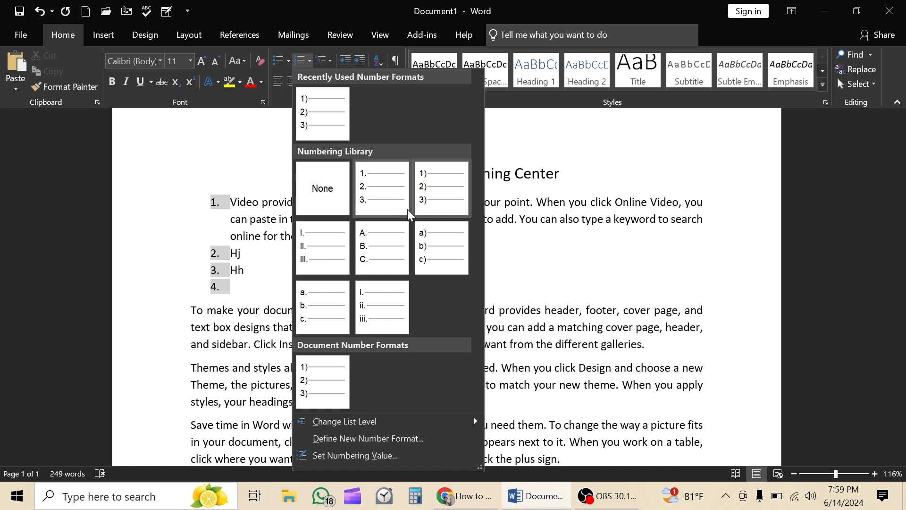
{"action": "left_click", "coordinate": [271, 298]}
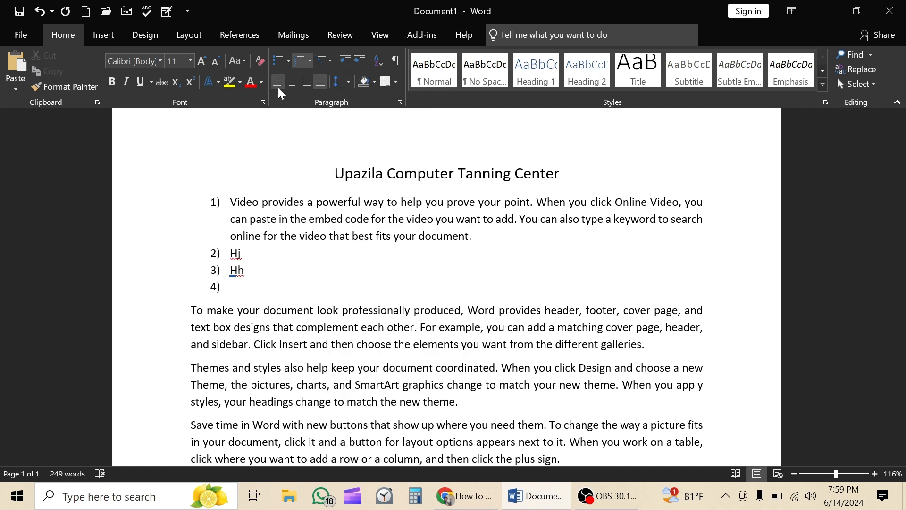
Remove the numbering from the list items so they become plain paragraphs
{"action": "left_click", "coordinate": [217, 203]}
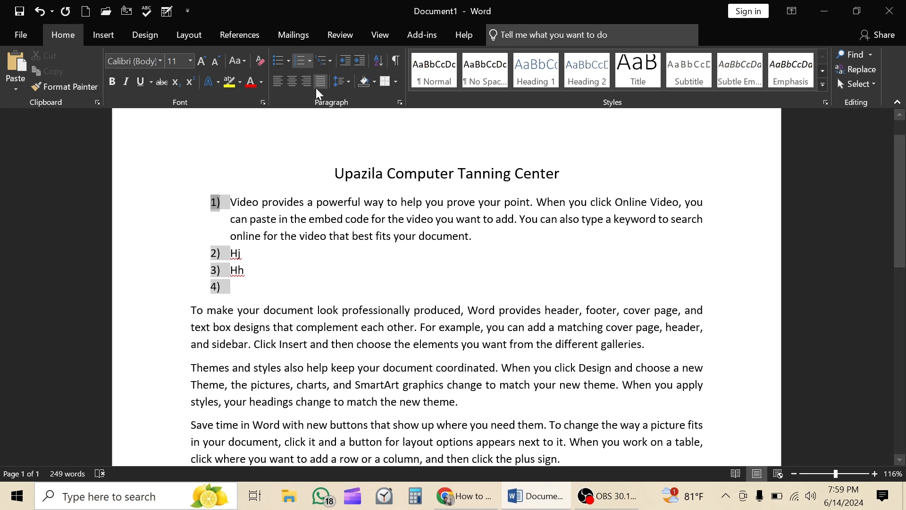
{"action": "left_click", "coordinate": [315, 65]}
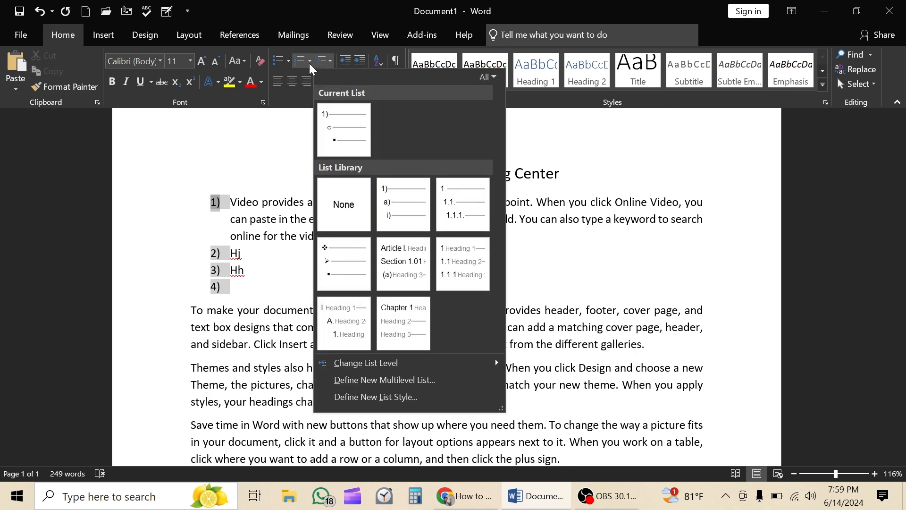
{"action": "left_click", "coordinate": [344, 196]}
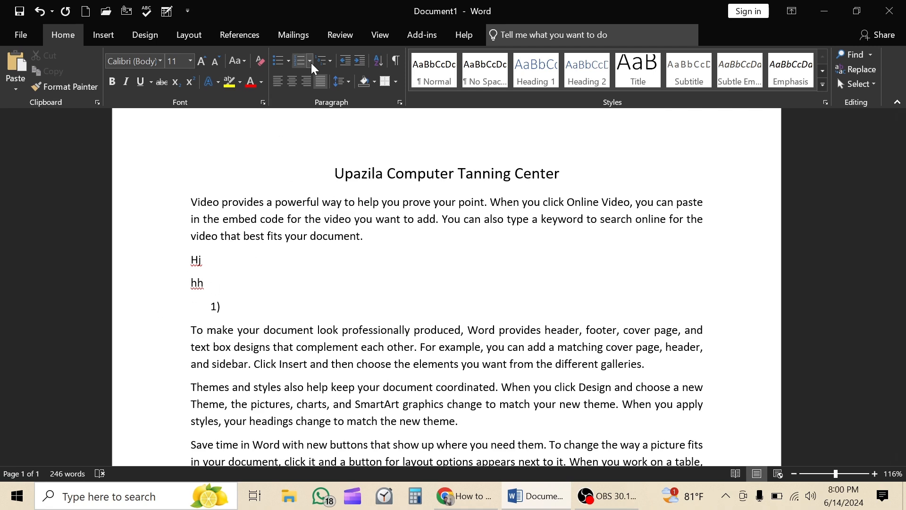
{"action": "left_click", "coordinate": [310, 62]}
{"action": "left_click", "coordinate": [317, 186]}
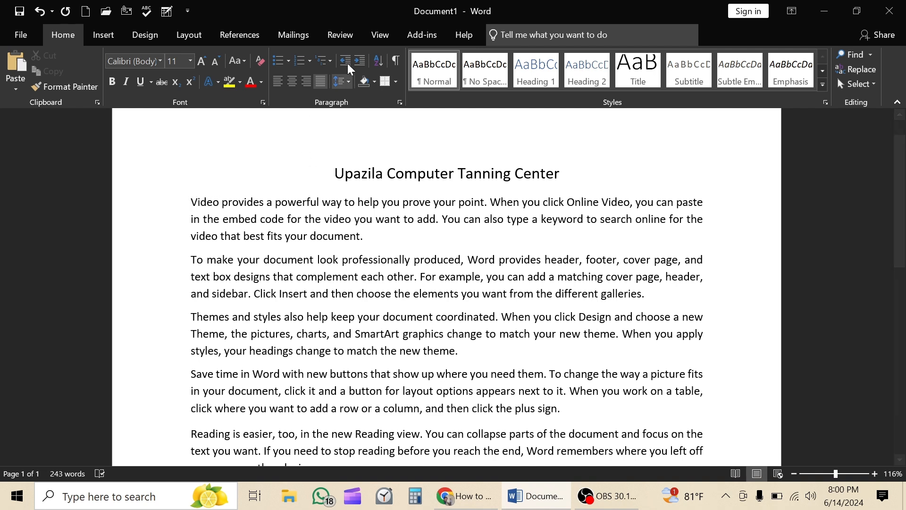
Increase the indent of the "Video provides" paragraph by two levels, then decrease it back to the margin
{"action": "left_click", "coordinate": [360, 62]}
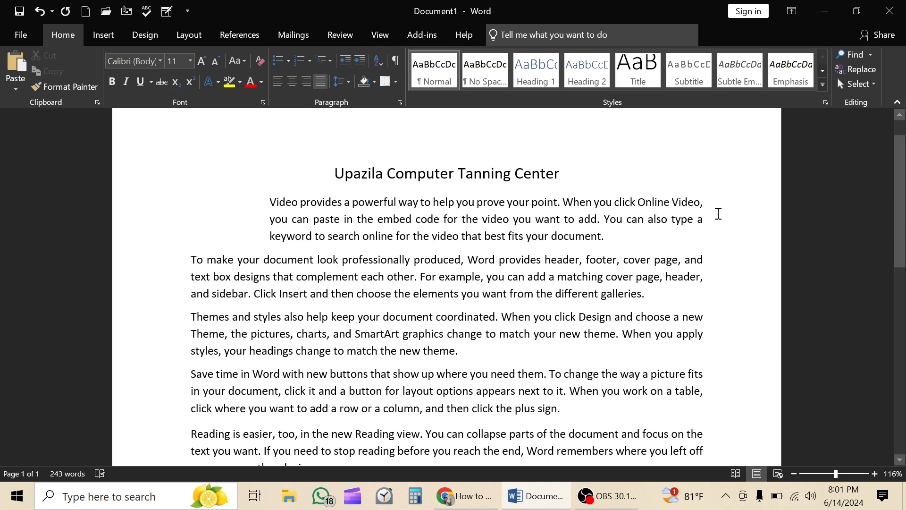
{"action": "left_click", "coordinate": [718, 213]}
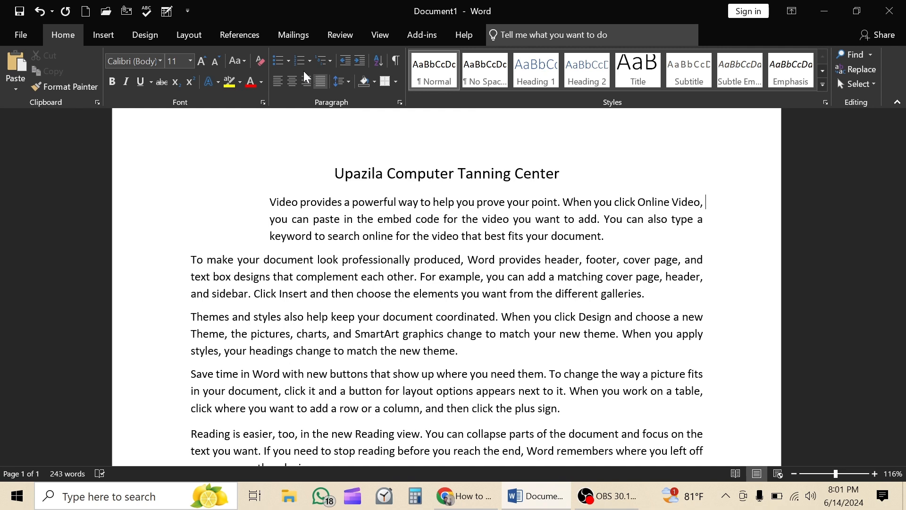
{"action": "left_click", "coordinate": [342, 62]}
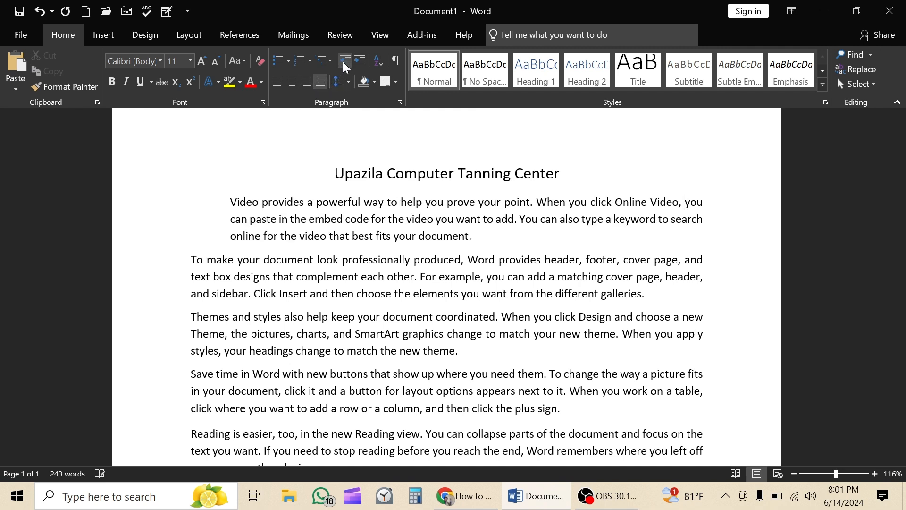
{"action": "left_click", "coordinate": [343, 61]}
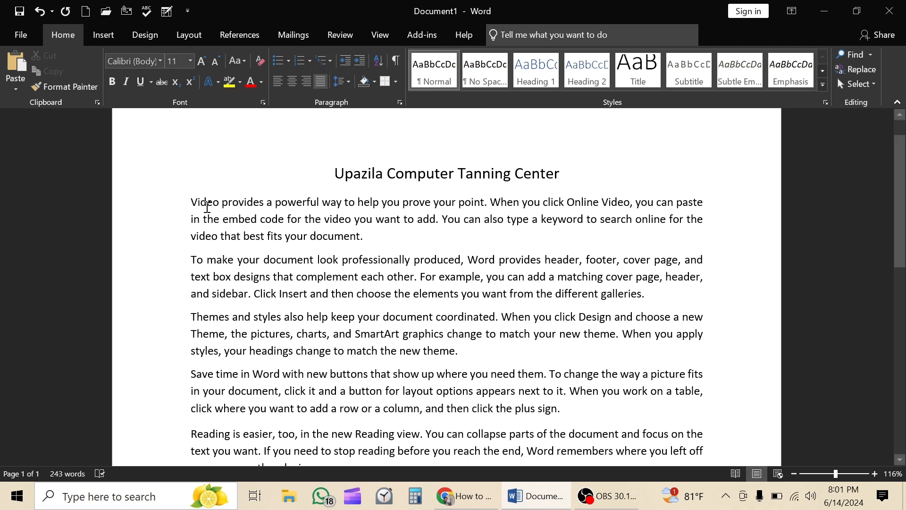
Indent the "Video provides" paragraph by one level
{"action": "left_click", "coordinate": [358, 63]}
Increase the indent of the "To make your document" paragraph by two levels and decrease it back to the margin
{"action": "left_click", "coordinate": [191, 261]}
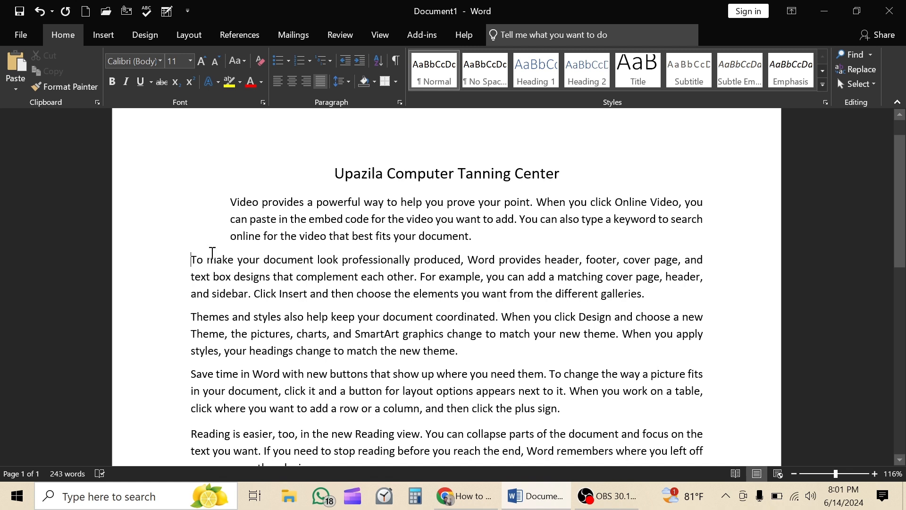
{"action": "left_click", "coordinate": [359, 61]}
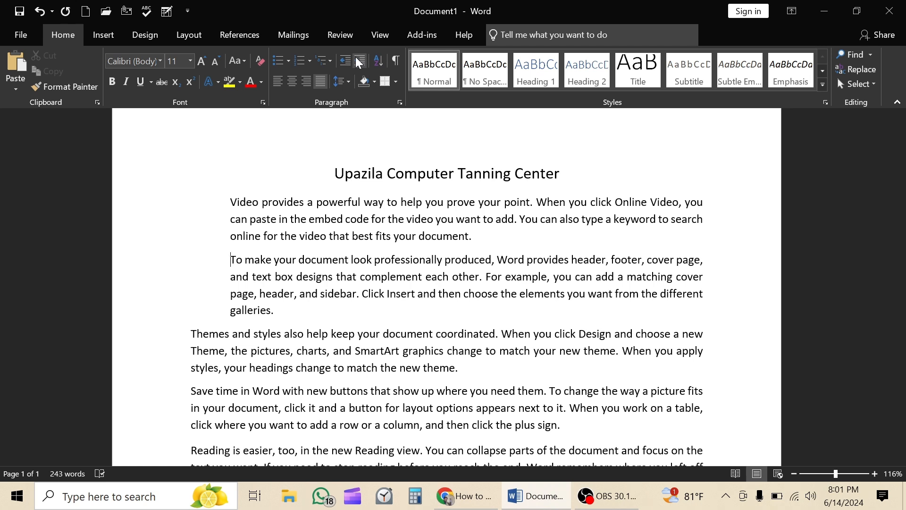
{"action": "left_click", "coordinate": [356, 57]}
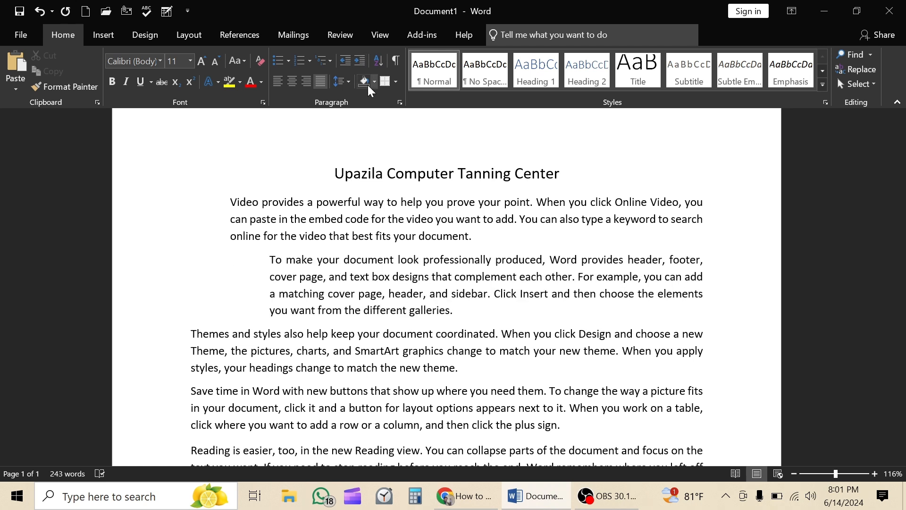
{"action": "left_click", "coordinate": [344, 60]}
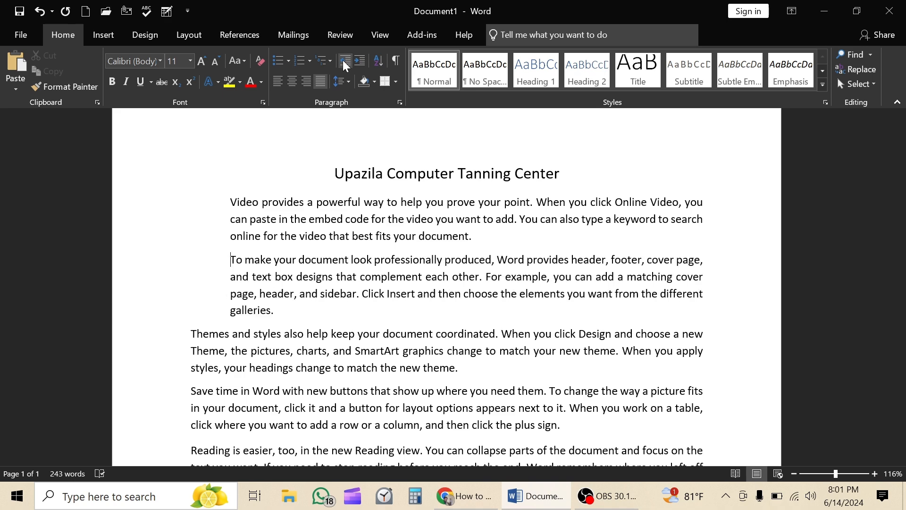
{"action": "left_click", "coordinate": [343, 60]}
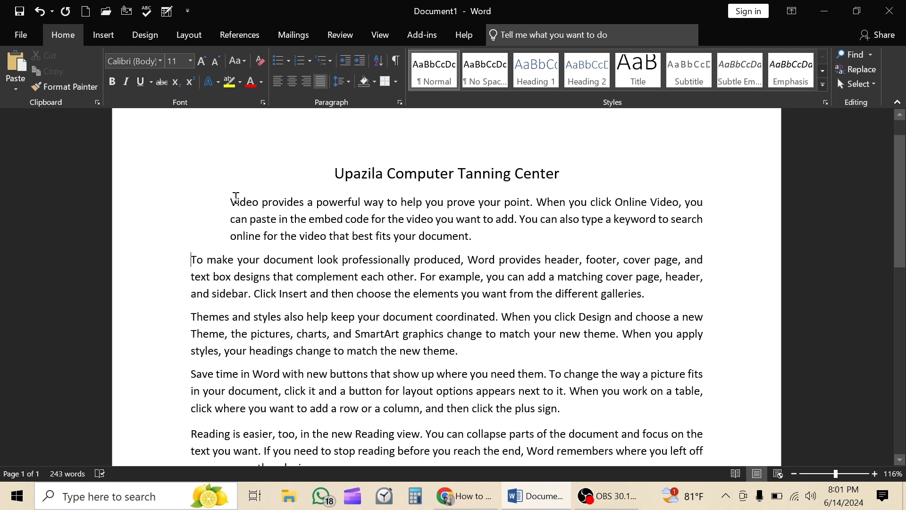
Increase the indent of the "Video provides" paragraph by one more level
{"action": "left_click", "coordinate": [361, 57]}
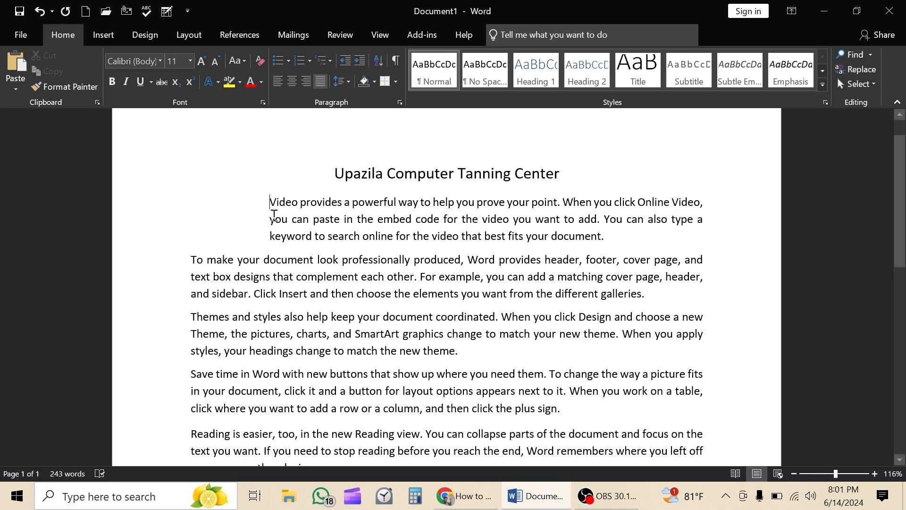
Insert the picture Flower1.png from the Pictures folder at the start of the "Video provides" paragraph
{"action": "left_click", "coordinate": [101, 35]}
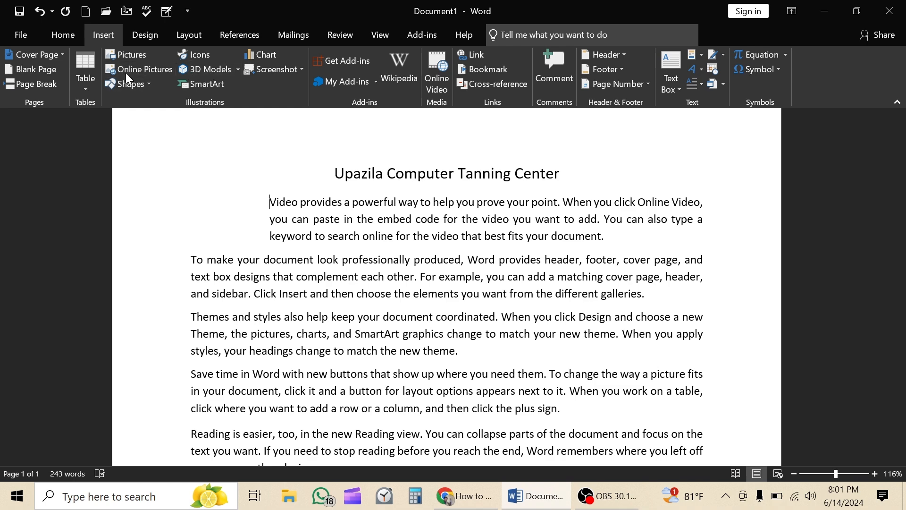
{"action": "left_click", "coordinate": [127, 55]}
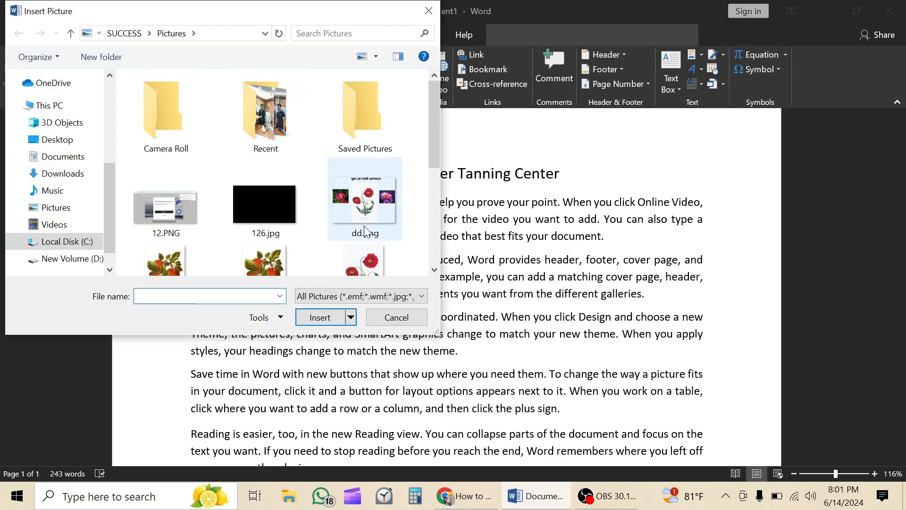
{"action": "scroll", "coordinate": [356, 244], "scroll_direction": "down", "scroll_amount": 5}
{"action": "scroll", "coordinate": [357, 244], "scroll_direction": "up", "scroll_amount": 3}
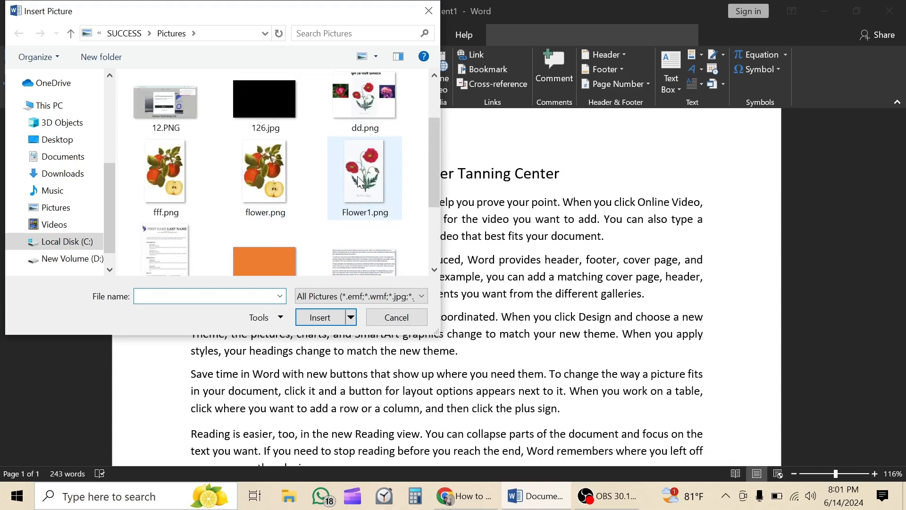
{"action": "left_click", "coordinate": [356, 183]}
{"action": "left_click", "coordinate": [334, 322]}
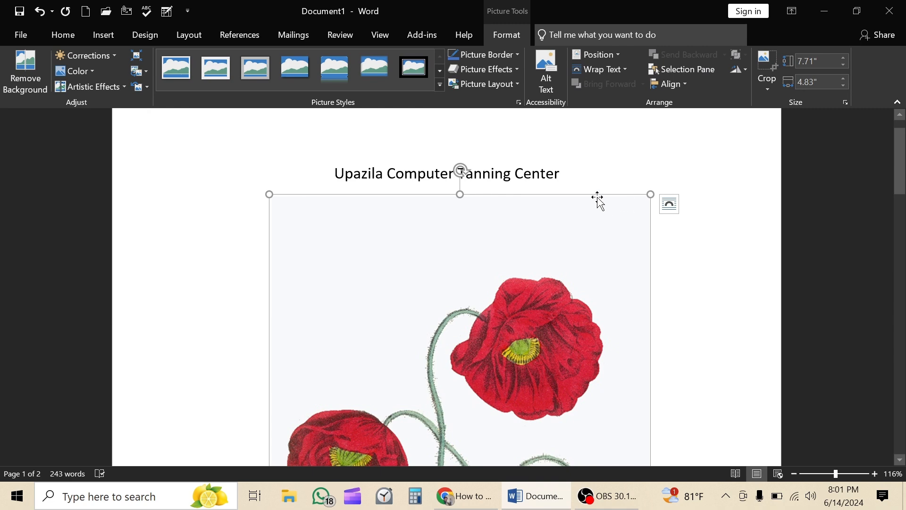
Set the poppy picture's text wrapping to In Front of Text and shrink it to about 0.87" high by 0.54" wide
{"action": "left_click", "coordinate": [599, 73]}
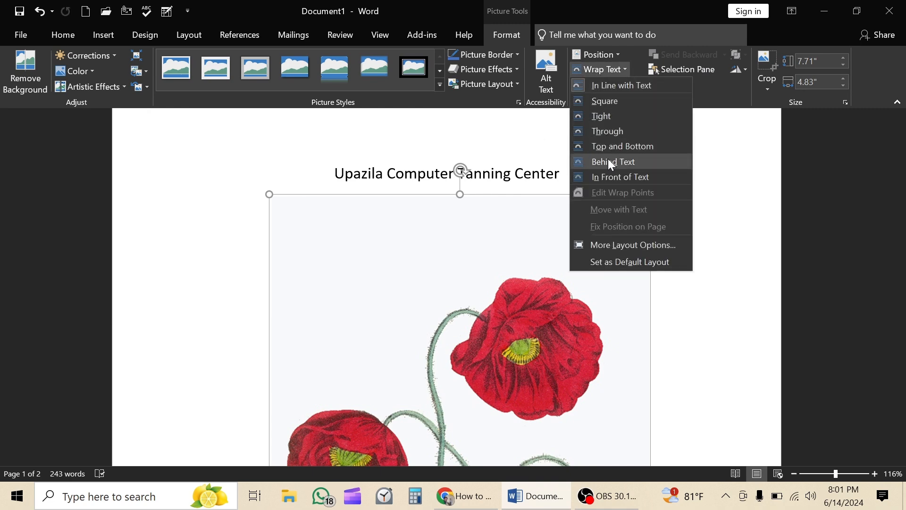
{"action": "left_click", "coordinate": [614, 176]}
{"action": "left_click_drag", "start_coordinate": [650, 194], "coordinate": [526, 383]}
{"action": "scroll", "coordinate": [471, 366], "scroll_direction": "down", "scroll_amount": 6}
{"action": "scroll", "coordinate": [466, 356], "scroll_direction": "down", "scroll_amount": 1}
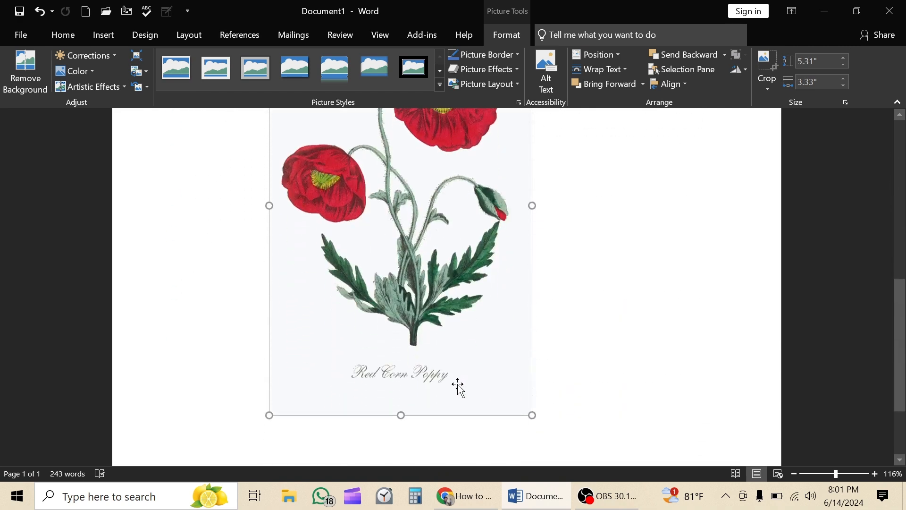
{"action": "left_click_drag", "start_coordinate": [532, 415], "coordinate": [264, 313]}
Move the poppy picture up into the blank indent space beside the "Video provides" paragraph and deselect it
{"action": "scroll", "coordinate": [421, 233], "scroll_direction": "up", "scroll_amount": 7}
{"action": "scroll", "coordinate": [315, 249], "scroll_direction": "up", "scroll_amount": 2}
{"action": "scroll", "coordinate": [298, 328], "scroll_direction": "up", "scroll_amount": 1}
{"action": "scroll", "coordinate": [298, 328], "scroll_direction": "up", "scroll_amount": 1}
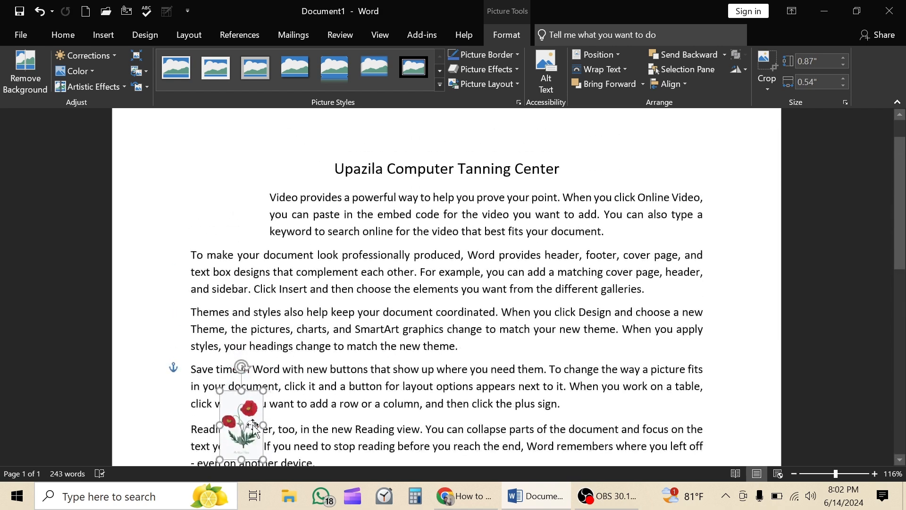
{"action": "left_click_drag", "start_coordinate": [245, 431], "coordinate": [220, 219]}
{"action": "left_click_drag", "start_coordinate": [238, 180], "coordinate": [235, 186]}
{"action": "left_click", "coordinate": [256, 206]}
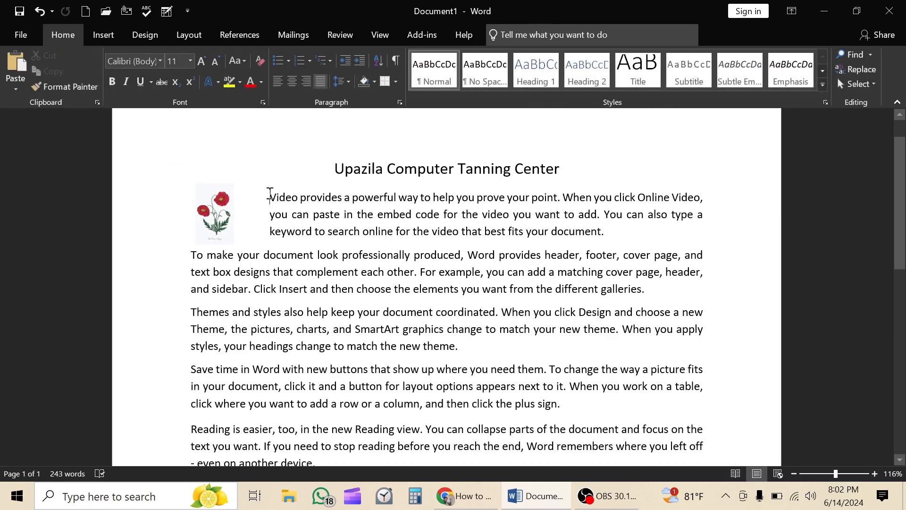
Decrease the "Video provides" paragraph's indent by one level and fit the poppy picture between the page margin and its text
{"action": "left_click", "coordinate": [343, 62]}
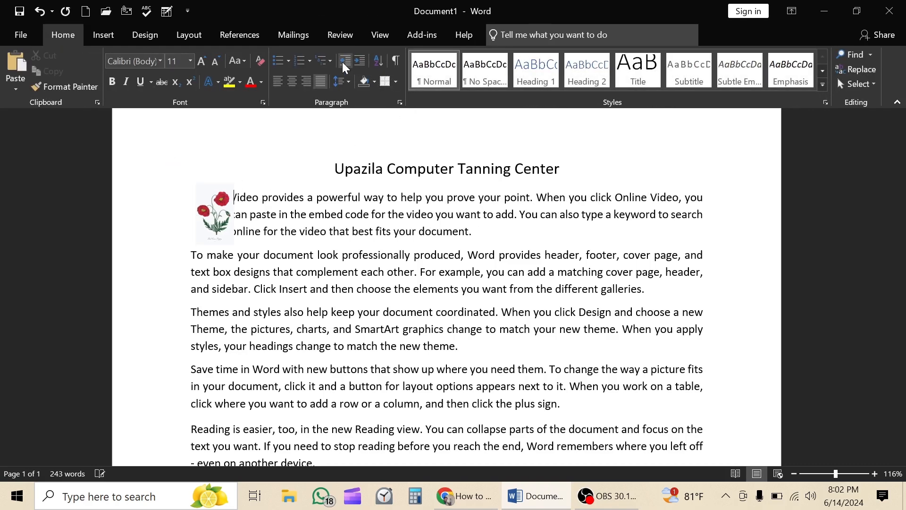
{"action": "left_click", "coordinate": [220, 188]}
{"action": "left_click_drag", "start_coordinate": [215, 187], "coordinate": [211, 205]}
{"action": "left_click", "coordinate": [365, 234]}
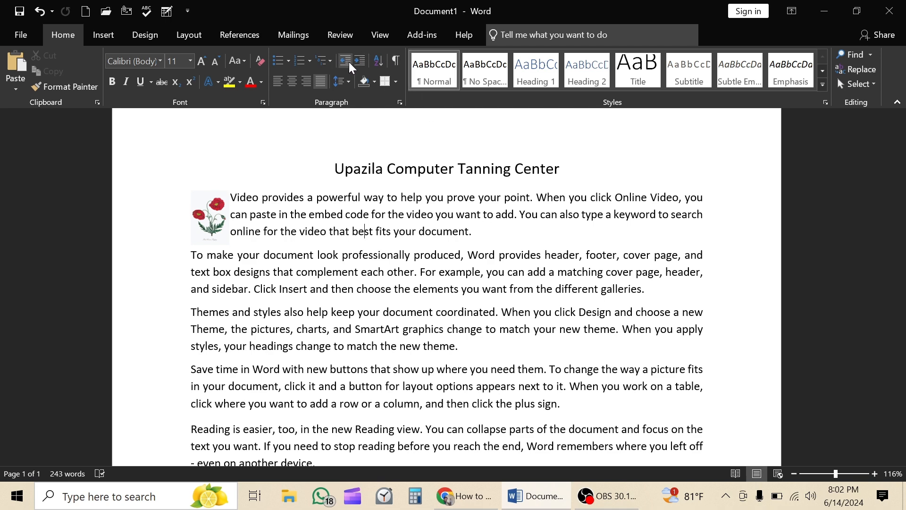
Show the document's formatting marks and hide them again, twice
{"action": "scroll", "coordinate": [367, 224], "scroll_direction": "down", "scroll_amount": 2}
{"action": "scroll", "coordinate": [367, 224], "scroll_direction": "up", "scroll_amount": 2}
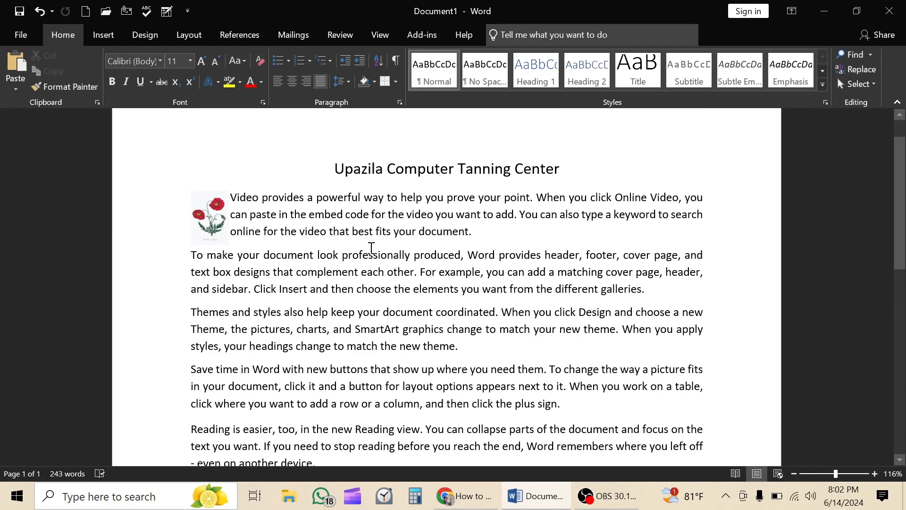
{"action": "scroll", "coordinate": [372, 247], "scroll_direction": "up", "scroll_amount": 3}
{"action": "left_click", "coordinate": [394, 61]}
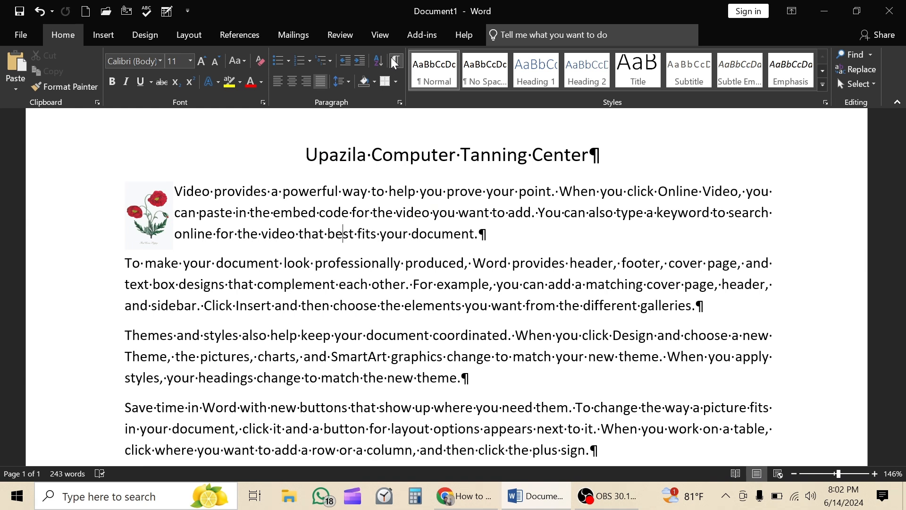
{"action": "left_click", "coordinate": [395, 61]}
{"action": "left_click", "coordinate": [394, 60]}
{"action": "left_click", "coordinate": [395, 62]}
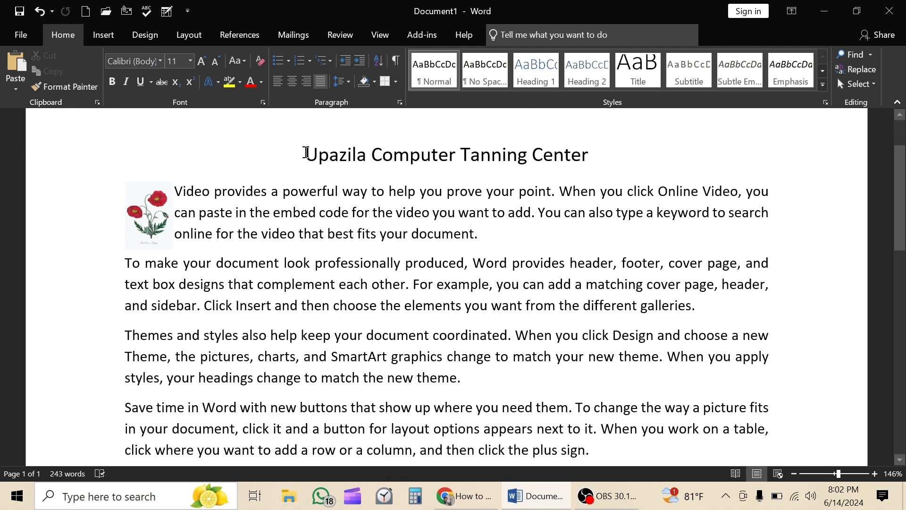
Apply the Hidden font effect to the heading "Upazila Computer Tanning Center" and turn on the formatting marks
{"action": "left_click_drag", "start_coordinate": [303, 154], "coordinate": [590, 171]}
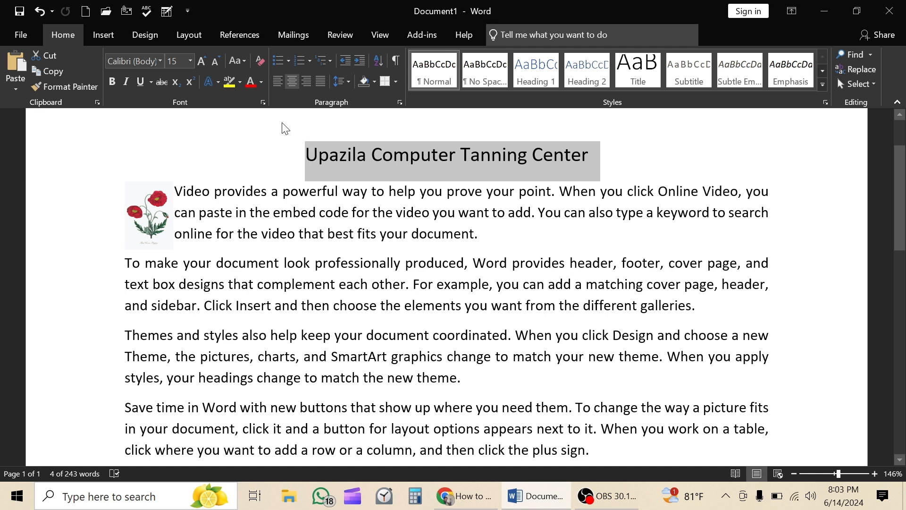
{"action": "left_click", "coordinate": [264, 103]}
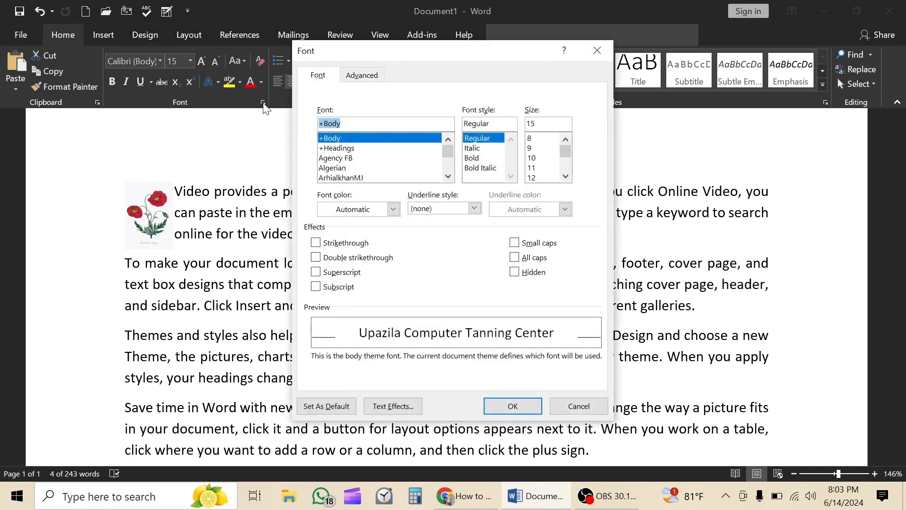
{"action": "left_click", "coordinate": [519, 276]}
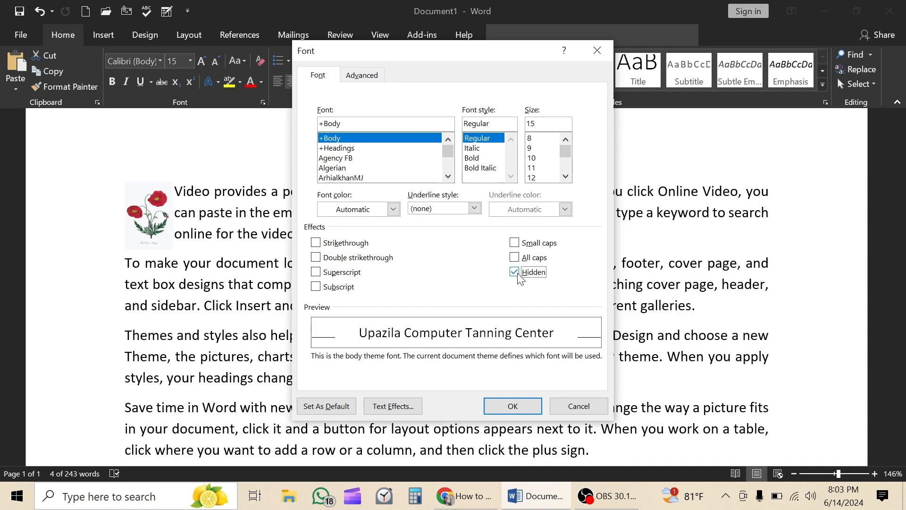
{"action": "left_click", "coordinate": [516, 407]}
{"action": "scroll", "coordinate": [461, 307], "scroll_direction": "up", "scroll_amount": 3}
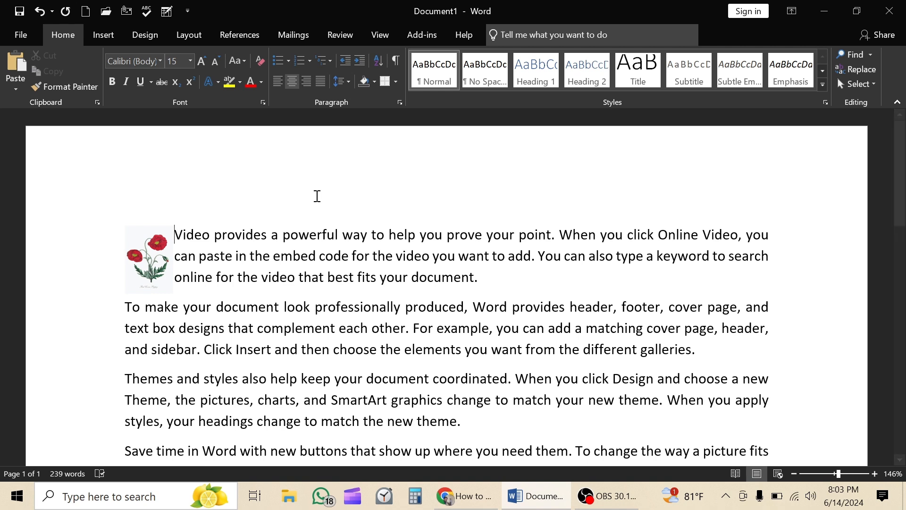
{"action": "left_click", "coordinate": [396, 60]}
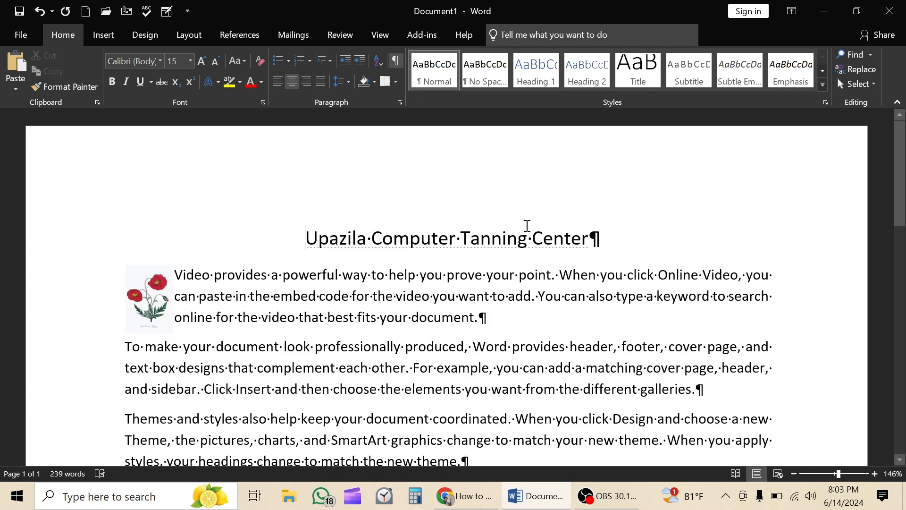
{"action": "scroll", "coordinate": [527, 225], "scroll_direction": "down", "scroll_amount": 2}
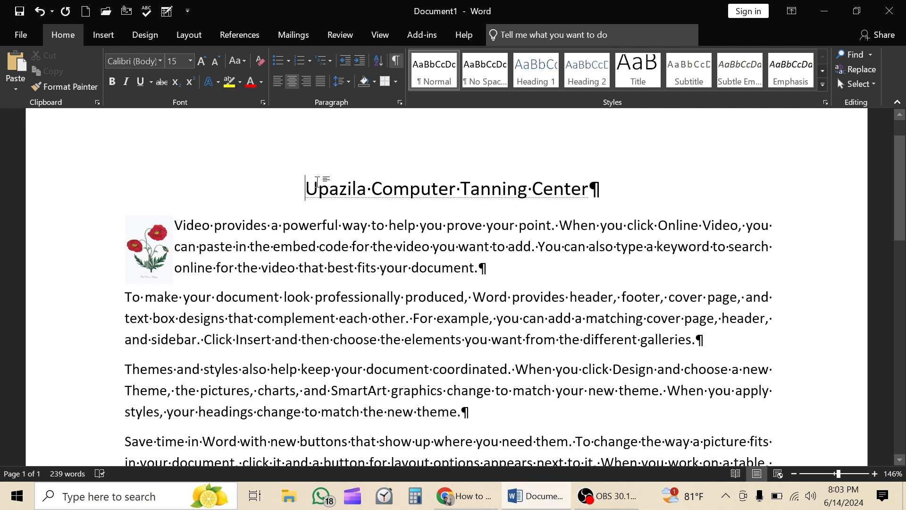
Try to delete the selected hidden heading with the formatting marks off, and undo it with the marks back on
{"action": "left_click_drag", "start_coordinate": [306, 185], "coordinate": [587, 202]}
{"action": "left_click", "coordinate": [396, 62]}
{"action": "key", "text": "Delete"}
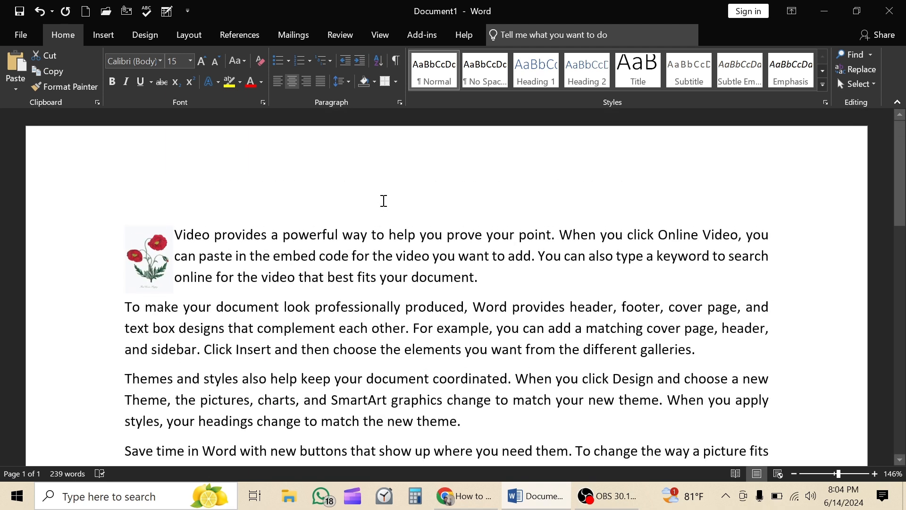
{"action": "left_click", "coordinate": [397, 60]}
{"action": "key", "text": "ctrl+z"}
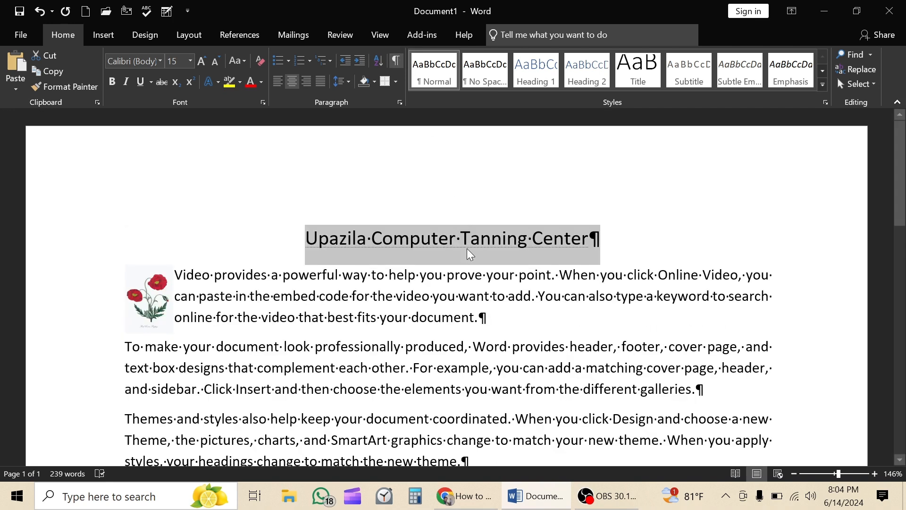
Remove the Hidden font effect from the heading "Upazila Computer Tanning Center" and turn off the formatting marks
{"action": "scroll", "coordinate": [468, 253], "scroll_direction": "down", "scroll_amount": 1}
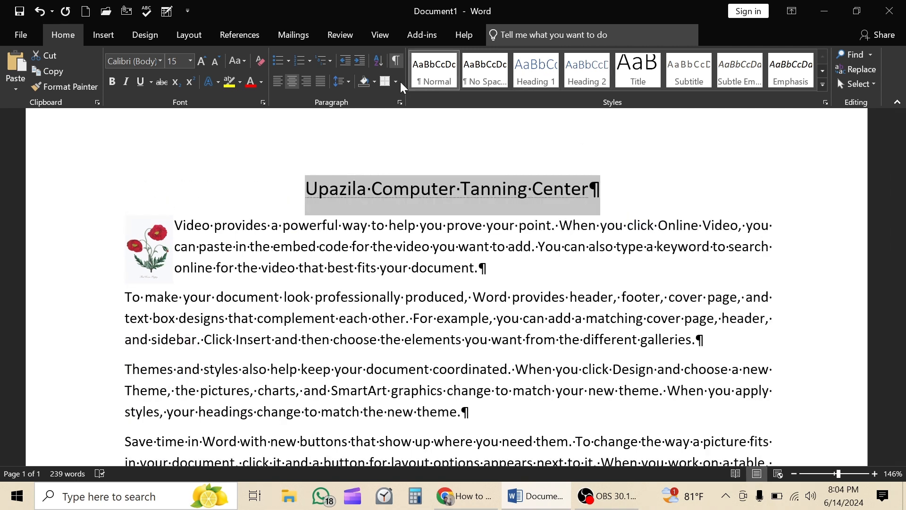
{"action": "left_click", "coordinate": [263, 103]}
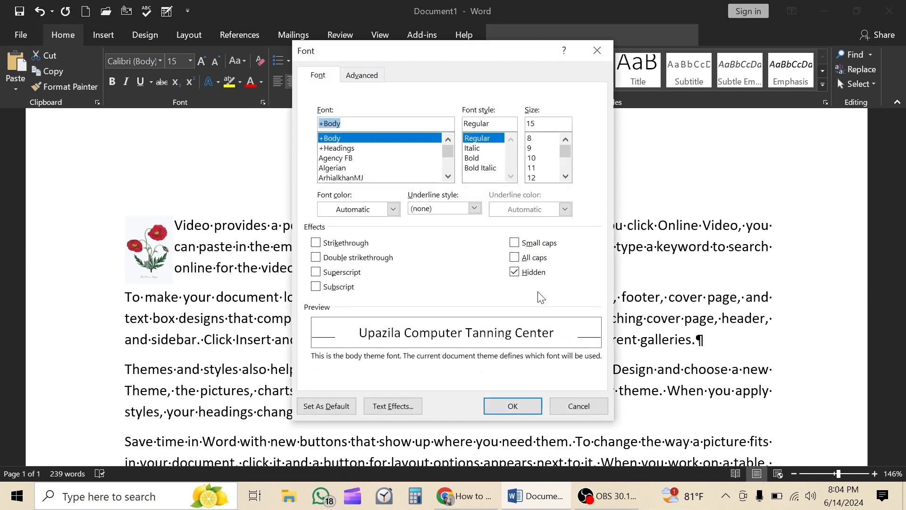
{"action": "left_click", "coordinate": [526, 275]}
{"action": "left_click", "coordinate": [519, 404]}
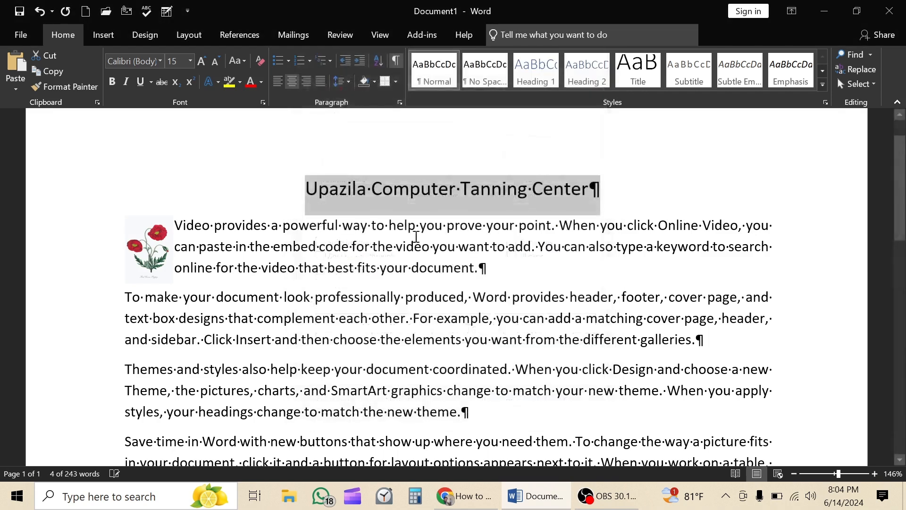
{"action": "left_click", "coordinate": [482, 198]}
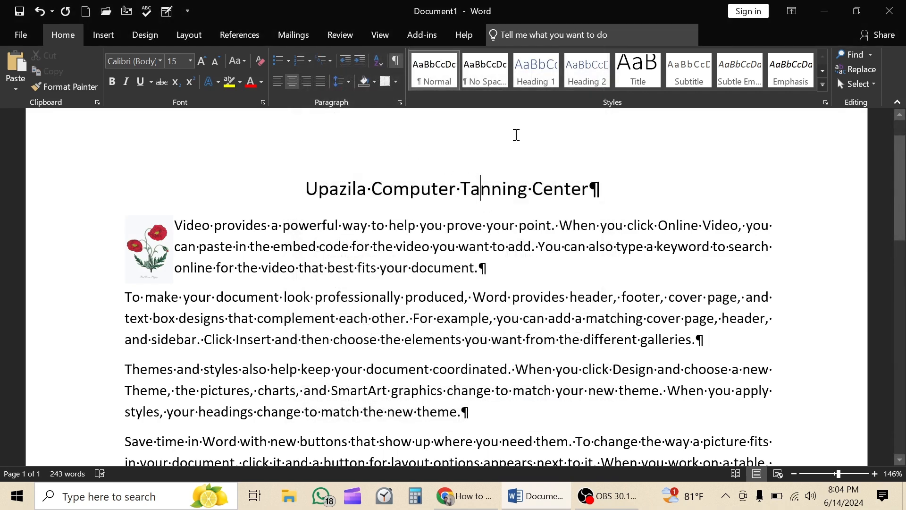
{"action": "left_click", "coordinate": [396, 61]}
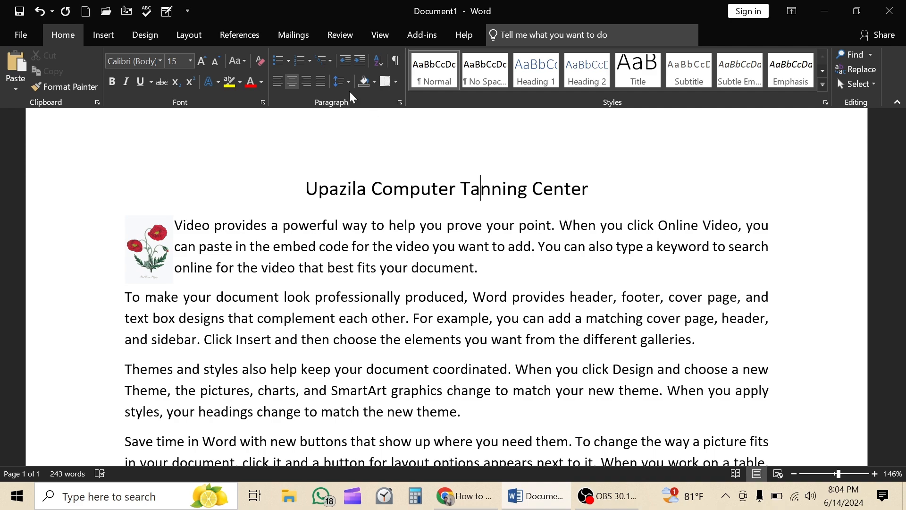
{"action": "scroll", "coordinate": [399, 217], "scroll_direction": "down", "scroll_amount": 3}
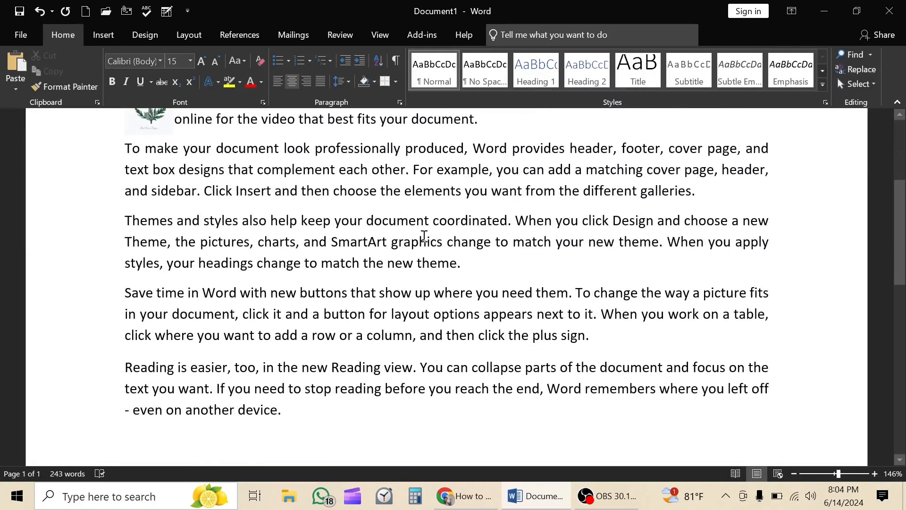
{"action": "scroll", "coordinate": [425, 236], "scroll_direction": "up", "scroll_amount": 3}
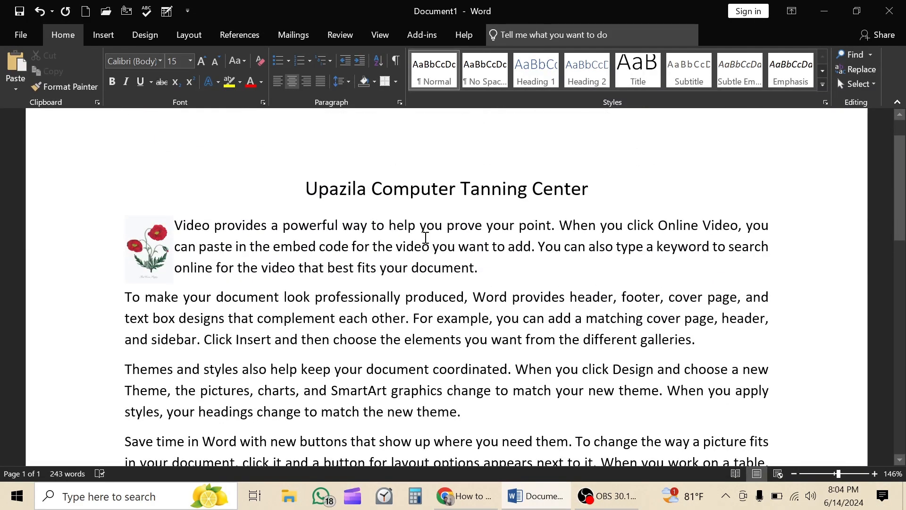